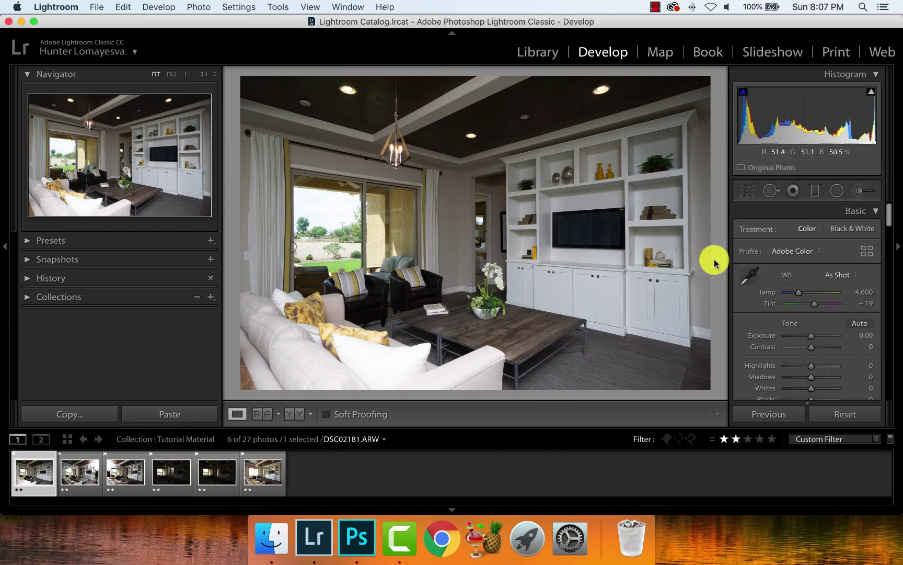
# With all six brackets selected and Auto Sync on, set Highlights -45 and Shadows +45.
pyautogui.press('super+a')
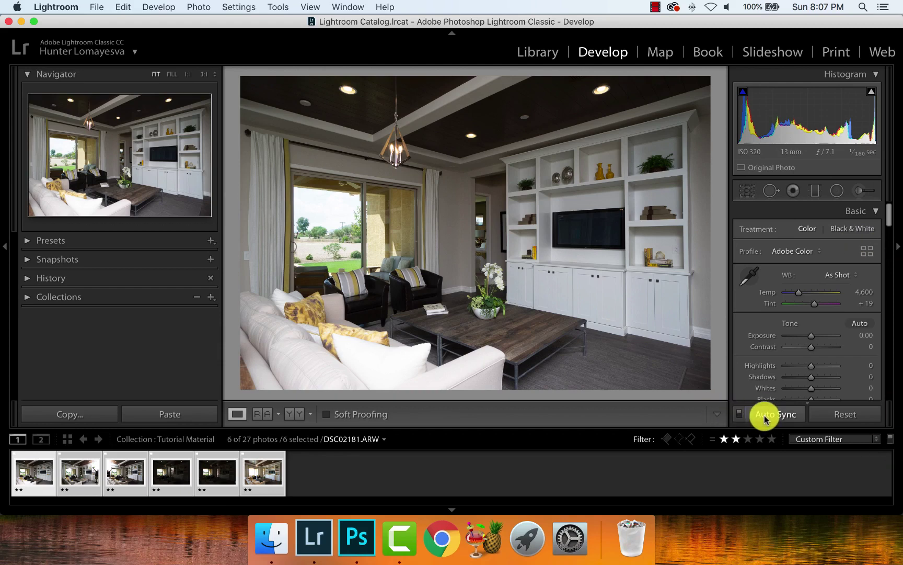
pyautogui.click(740, 415)
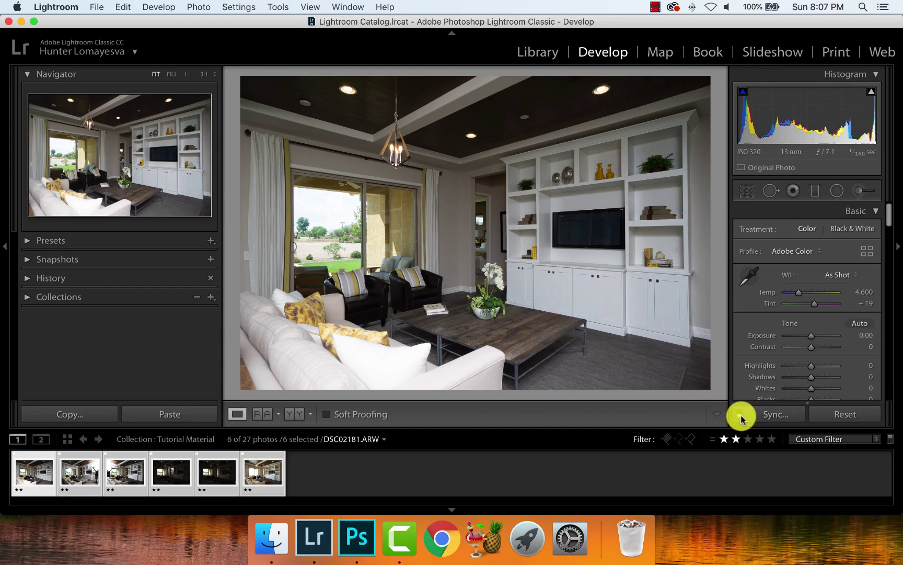
pyautogui.click(740, 416)
pyautogui.click(856, 365)
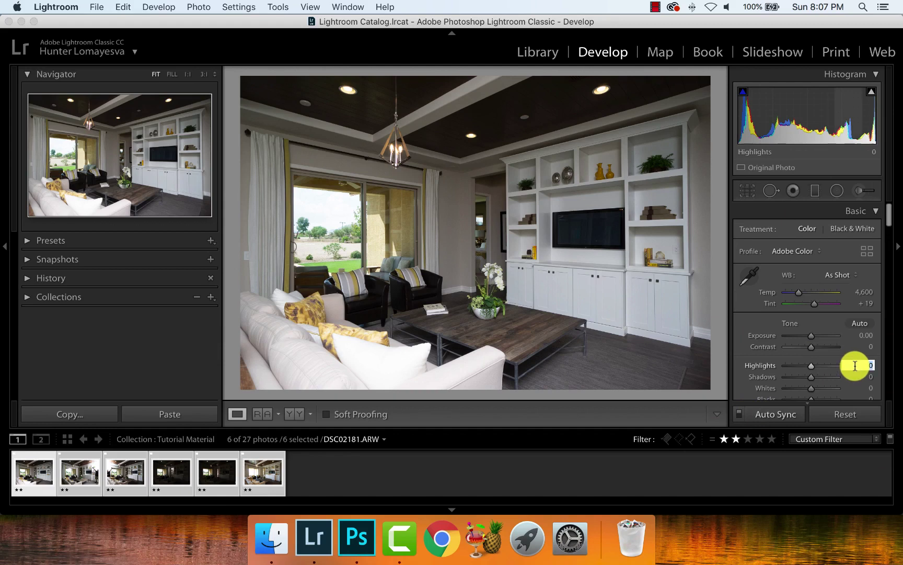
pyautogui.write('-45')
pyautogui.press('Tab')
pyautogui.write('45')
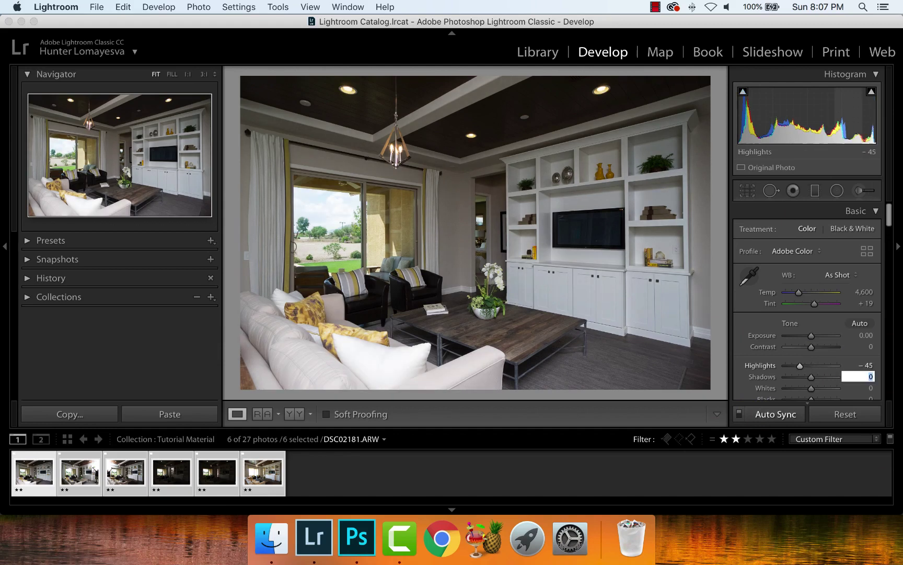
pyautogui.press('Return')
pyautogui.click(855, 345)
pyautogui.scroll(-5, 863, 338)
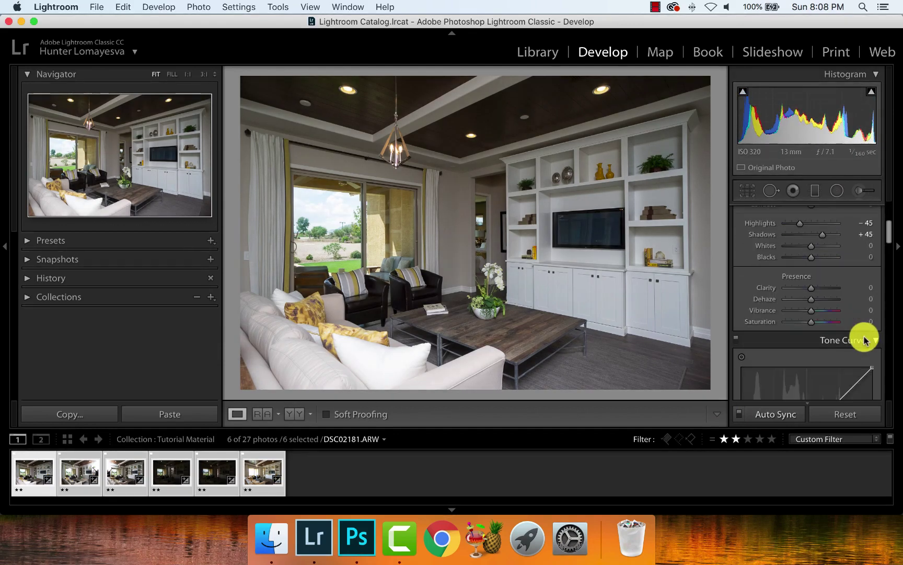
pyautogui.scroll(5, 863, 339)
# Set the white balance of the synced photos to Auto.
pyautogui.click(841, 276)
pyautogui.click(883, 345)
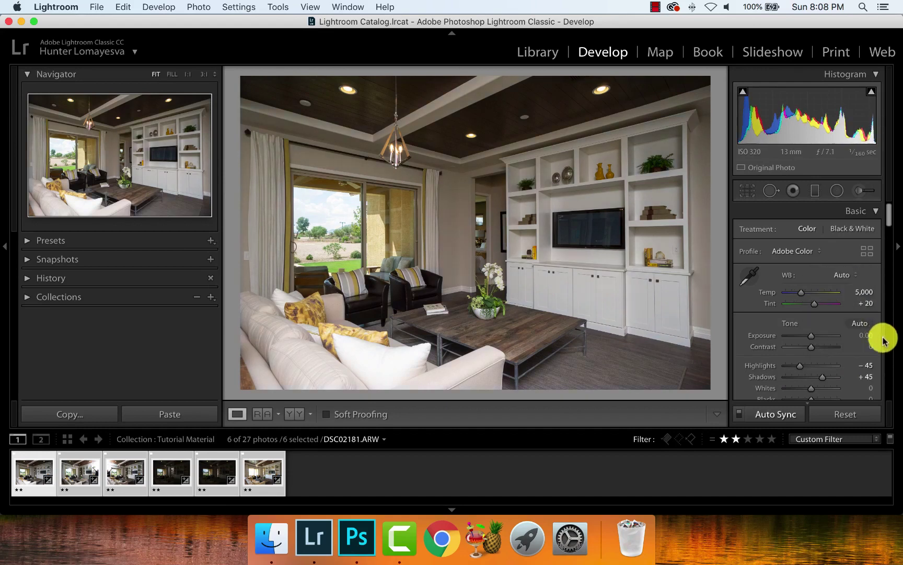
pyautogui.scroll(-5, 883, 356)
pyautogui.scroll(-10, 883, 361)
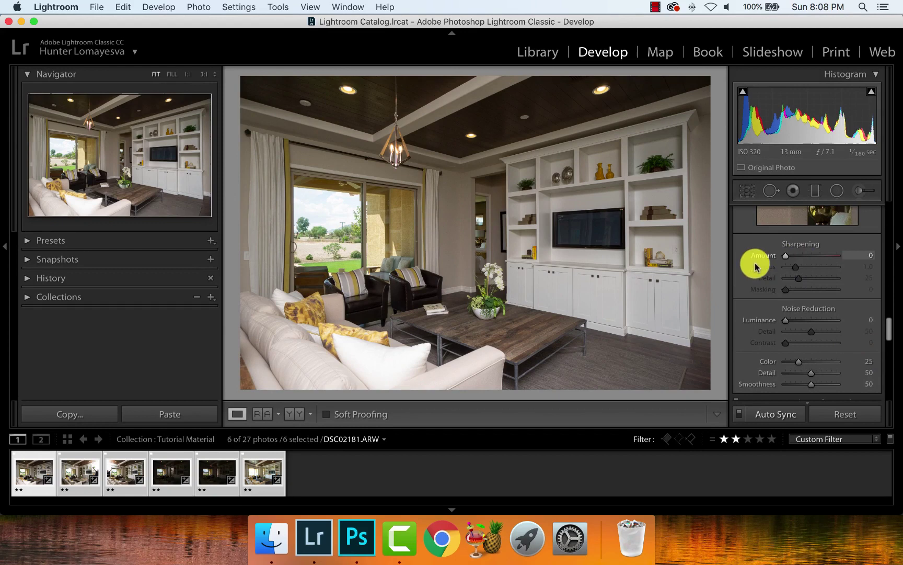
pyautogui.scroll(-4, 843, 345)
# Enable Remove Chromatic Aberration and Profile Corrections with the lens setup on Auto.
pyautogui.click(753, 303)
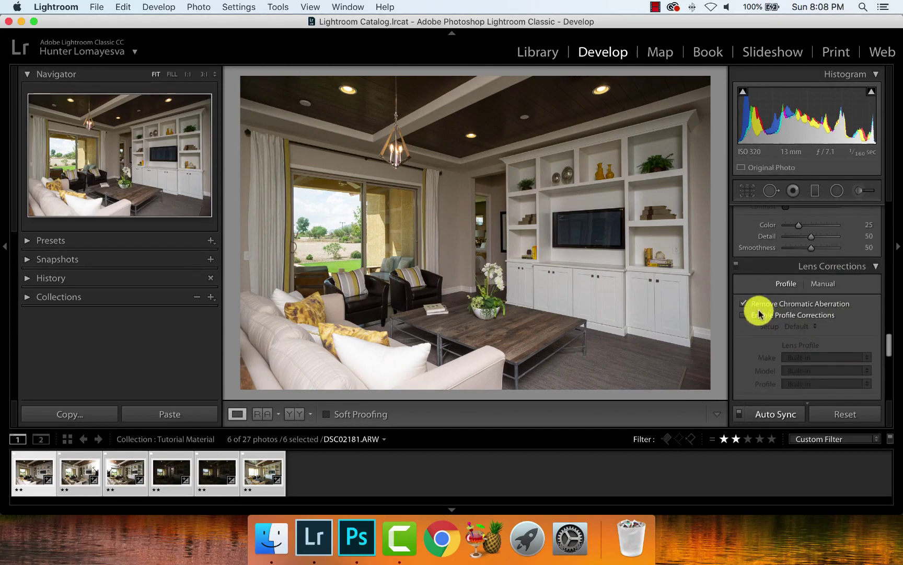
pyautogui.click(753, 315)
pyautogui.click(796, 326)
pyautogui.click(794, 337)
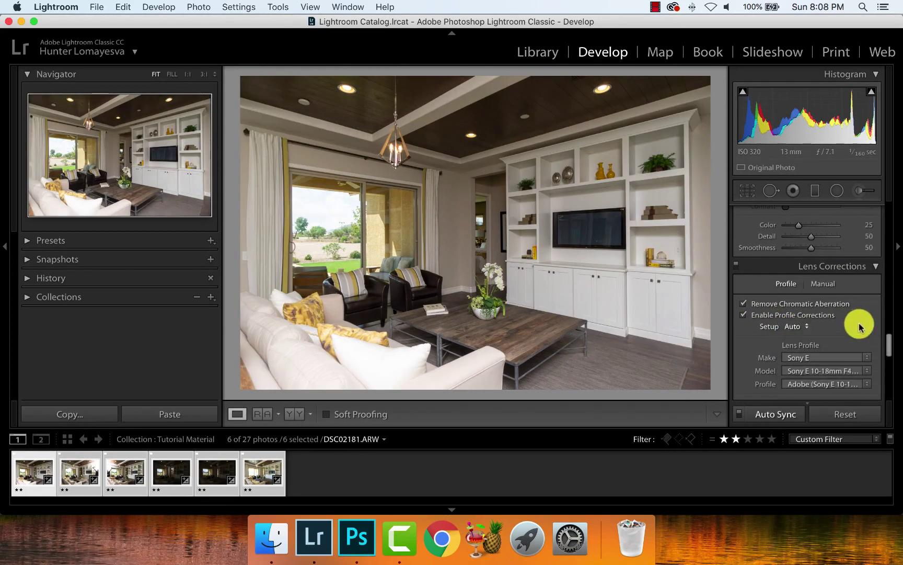
pyautogui.scroll(-1, 875, 343)
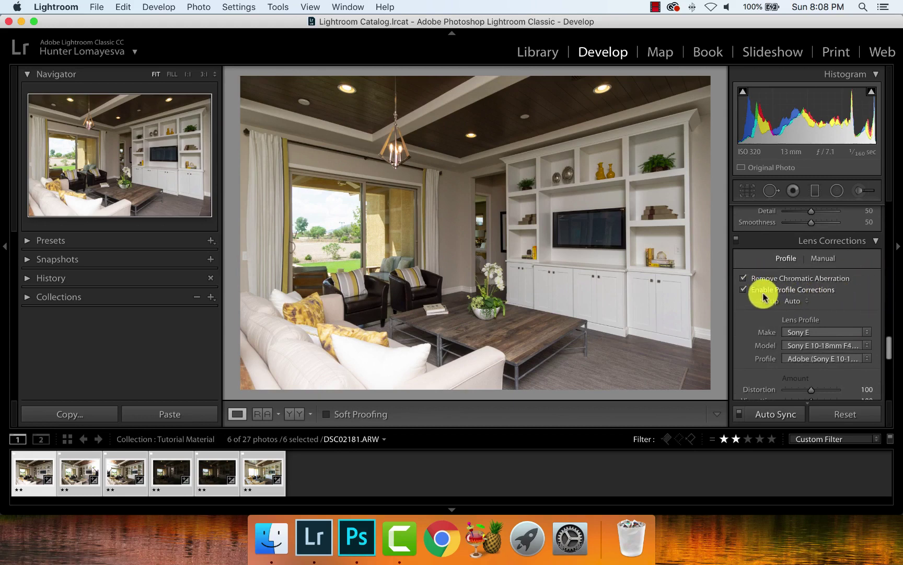
pyautogui.scroll(-5, 872, 347)
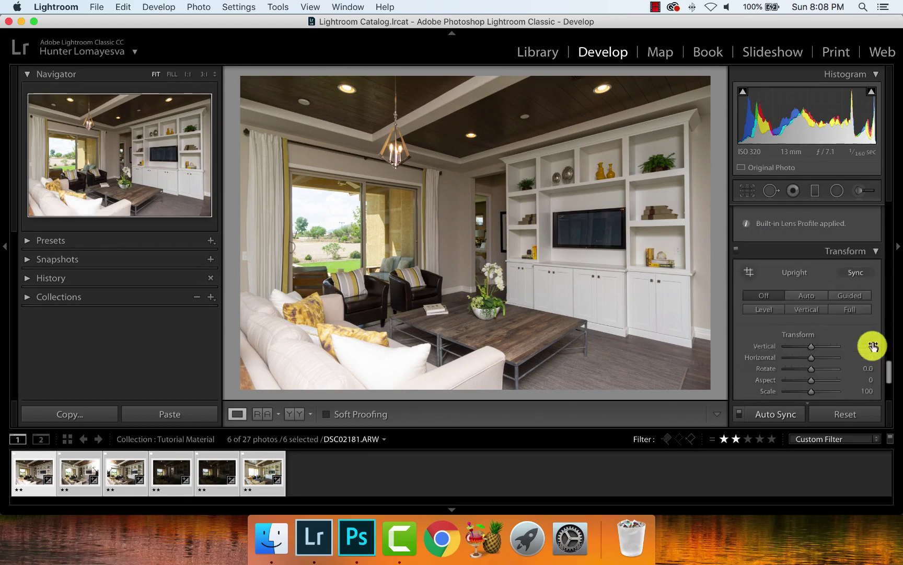
pyautogui.scroll(-3, 872, 346)
pyautogui.scroll(10, 871, 344)
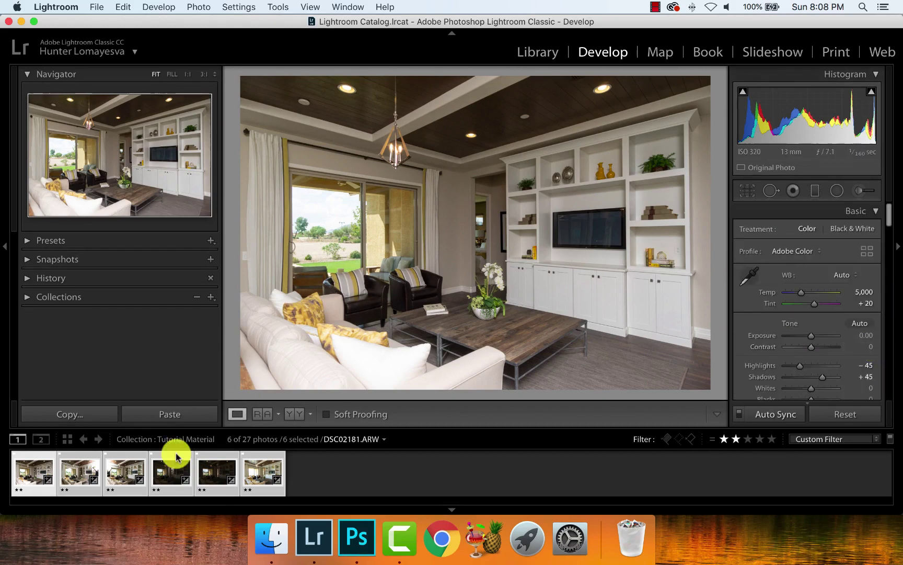
# Adjust single-bracket exposures: DSC02183 to -0.20, DSC02184 to +0.20, and DSC02186 slightly darker.
pyautogui.click(26, 480)
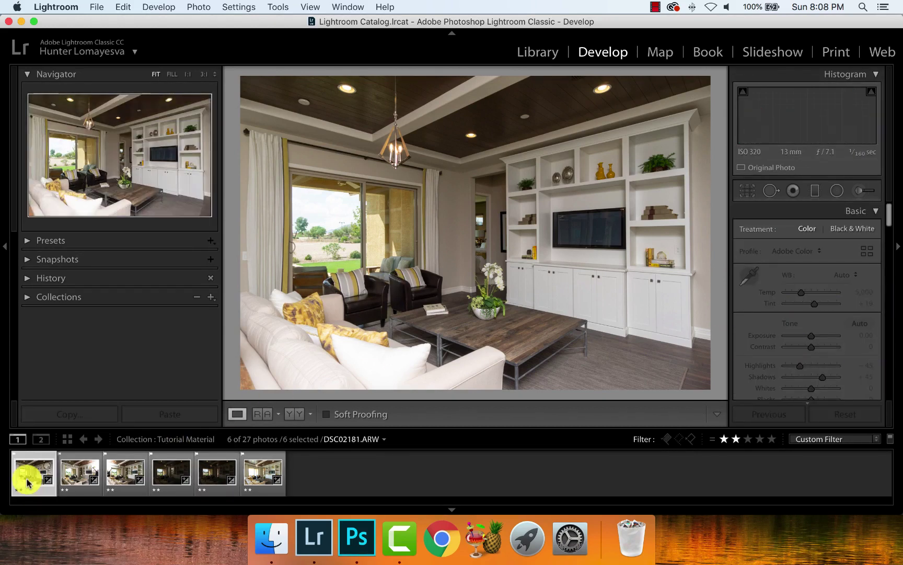
pyautogui.click(26, 480)
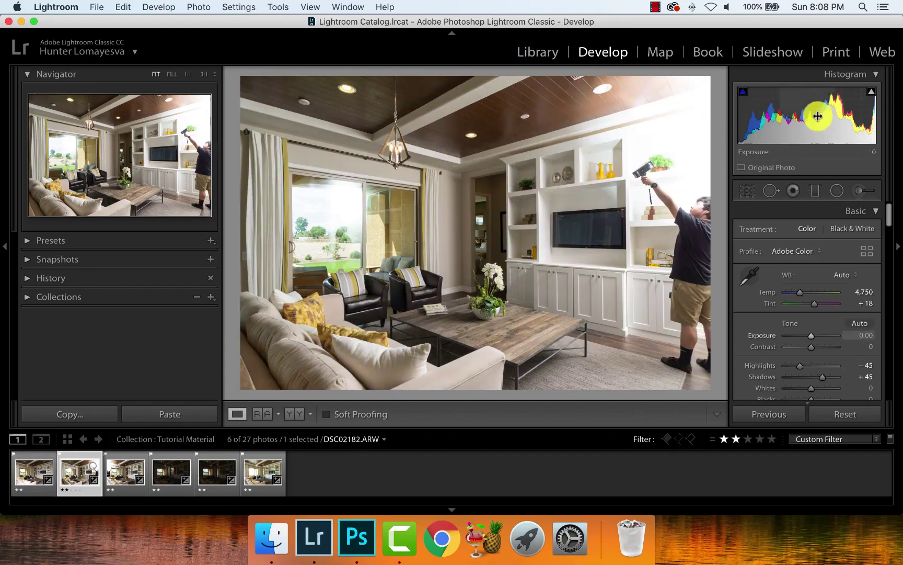
pyautogui.press('Right')
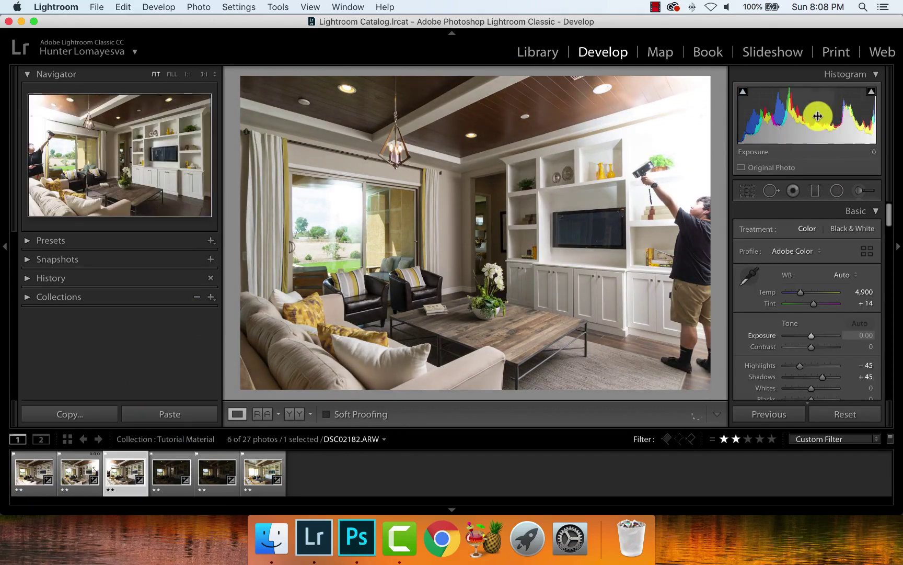
pyautogui.moveTo(818, 115); pyautogui.dragTo(806, 115)
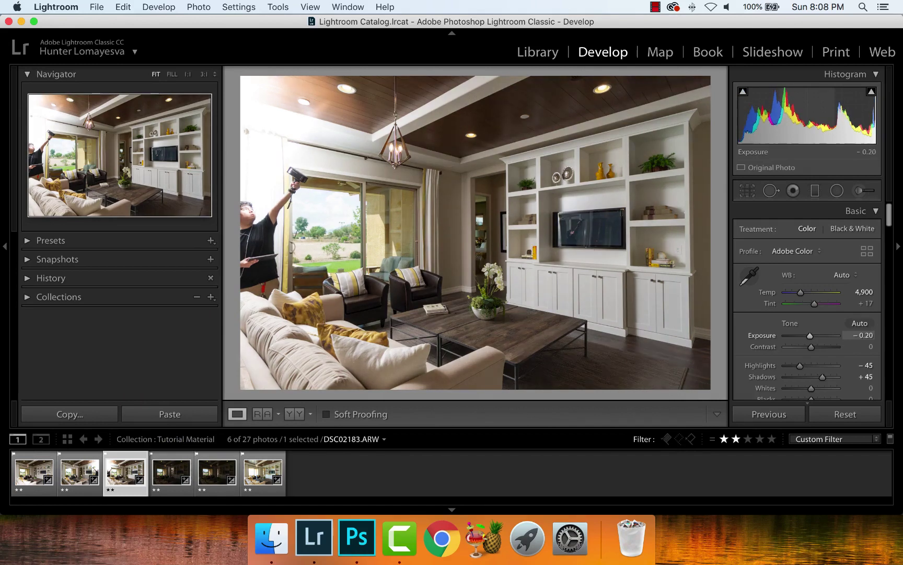
pyautogui.press('Right')
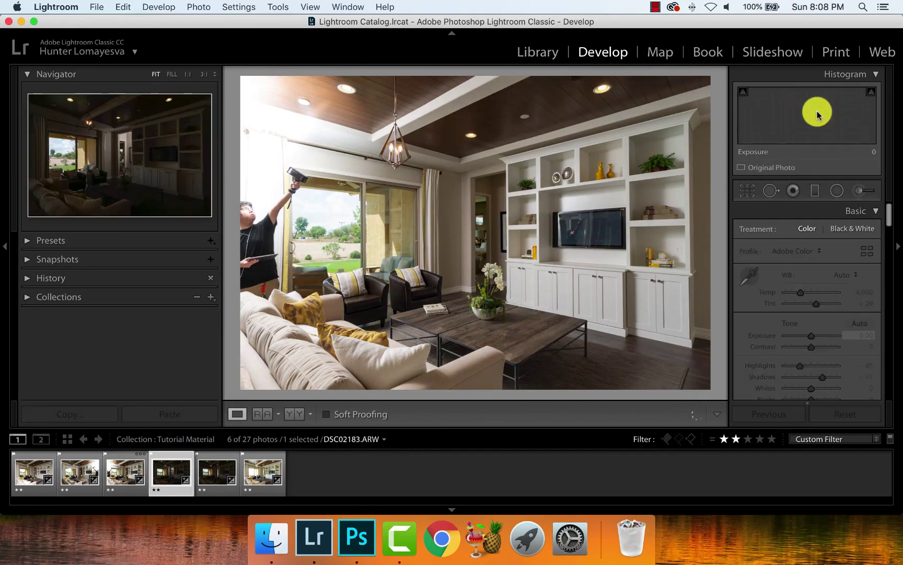
pyautogui.moveTo(817, 114); pyautogui.dragTo(807, 113)
pyautogui.press('Right')
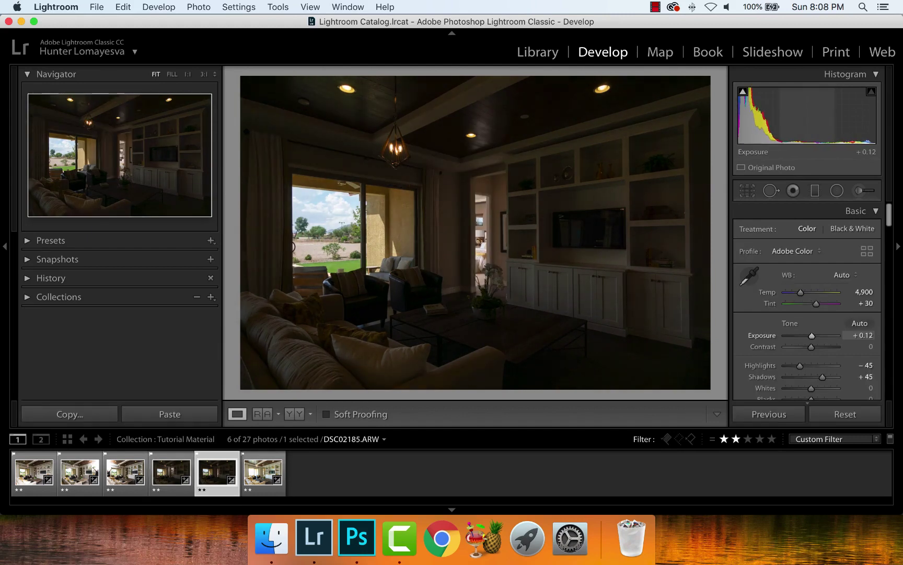
pyautogui.press('Right')
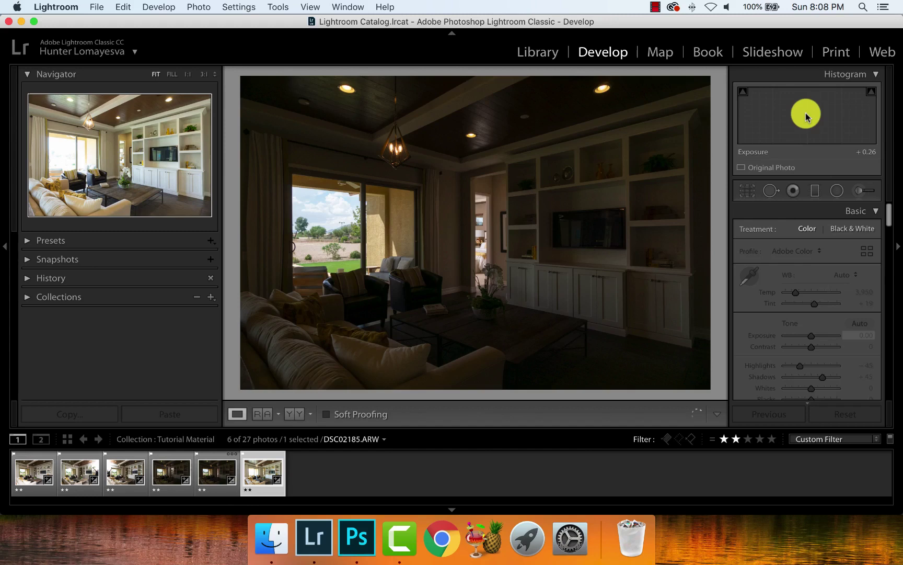
pyautogui.moveTo(807, 113); pyautogui.dragTo(799, 113)
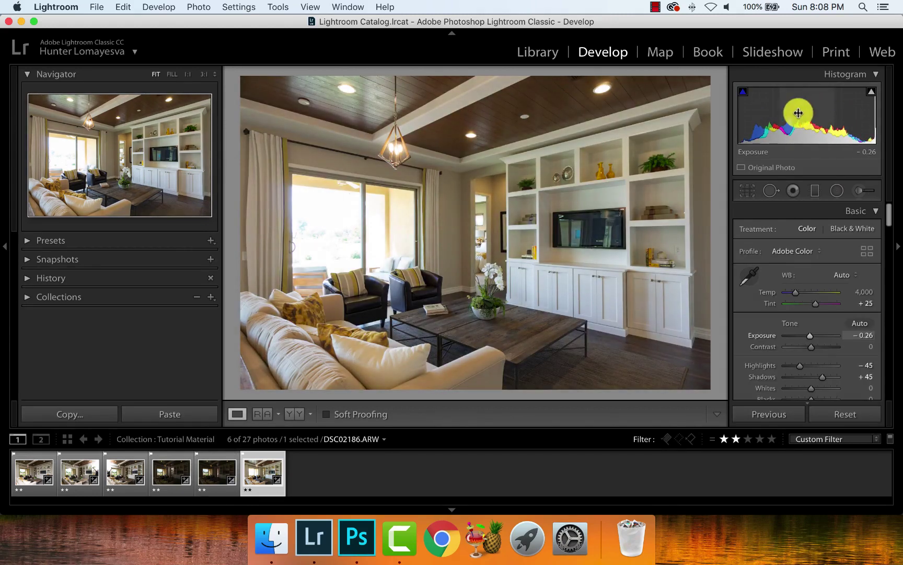
# Select all six brackets and use Edit In > Open as Layers in Photoshop.
pyautogui.press('super+a')
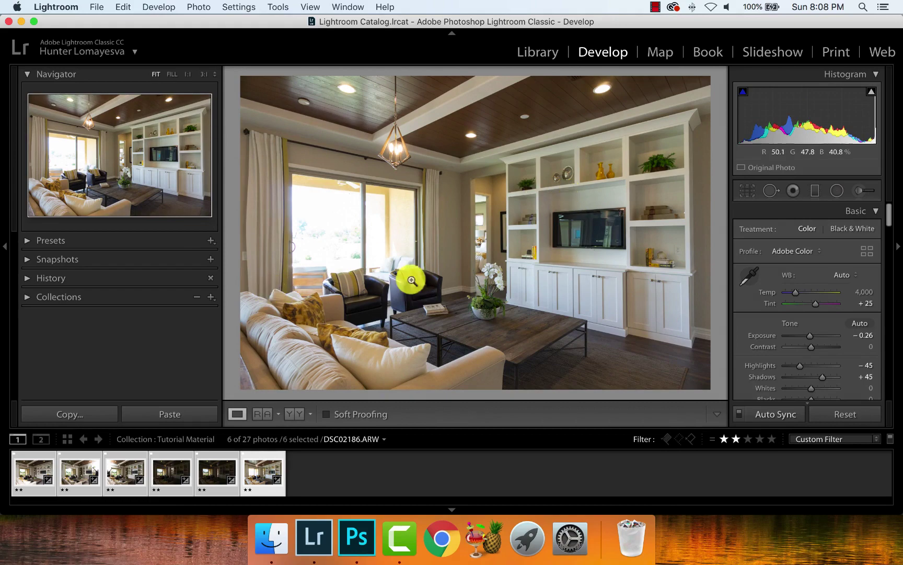
pyautogui.rightClick(499, 196)
pyautogui.moveTo(521, 257)
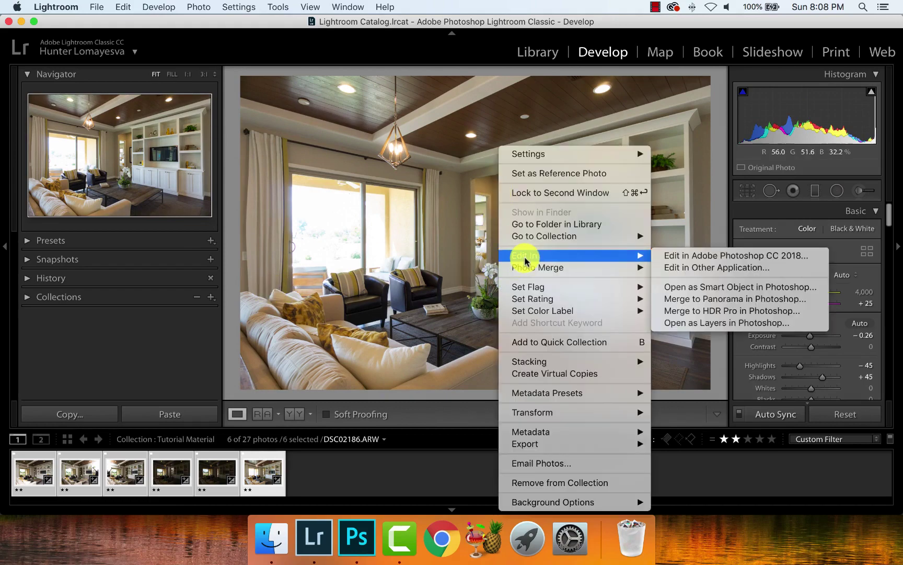
pyautogui.click(727, 323)
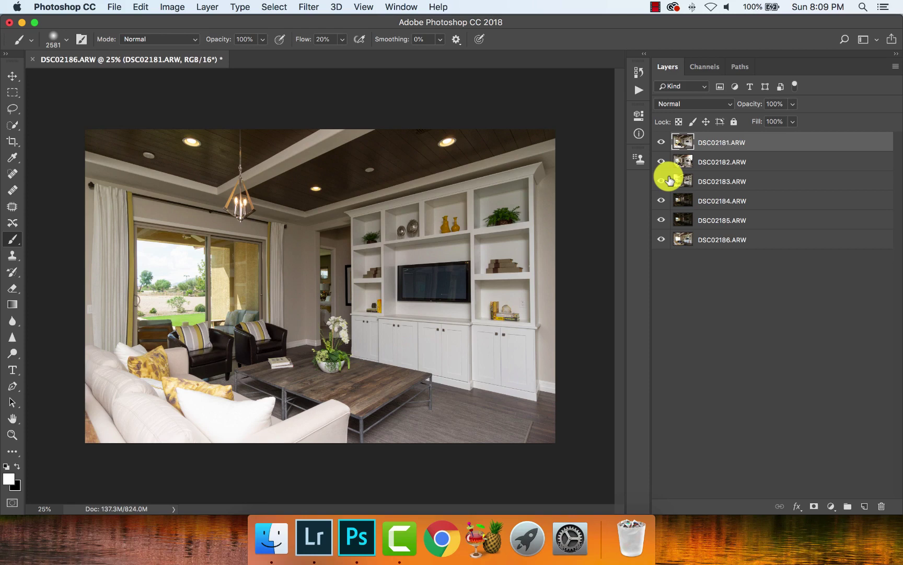
# Run the Reverse Layers action from the workflow actions list.
pyautogui.click(639, 90)
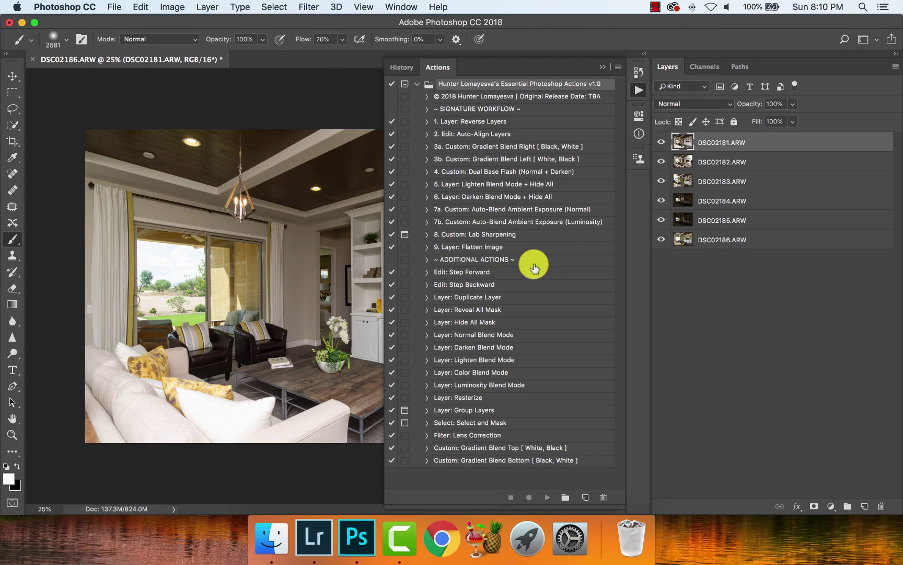
pyautogui.click(488, 121)
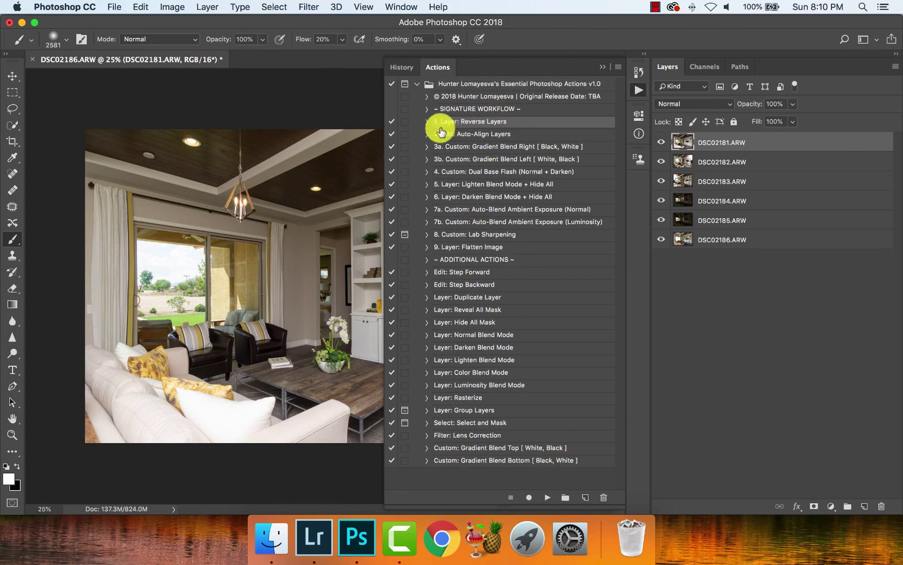
pyautogui.click(547, 498)
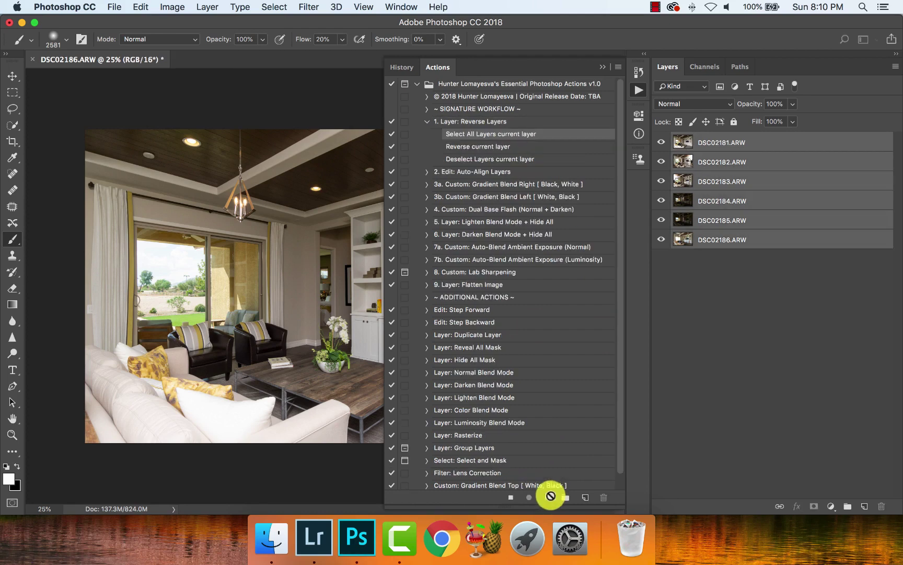
# Set action playback performance to Accelerated in Playback Options.
pyautogui.click(618, 66)
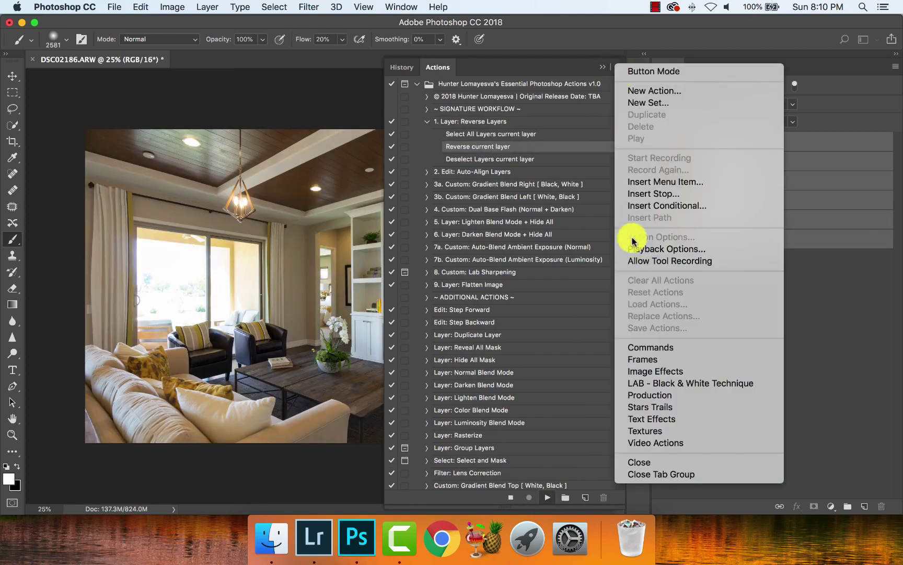
pyautogui.click(667, 249)
pyautogui.click(359, 247)
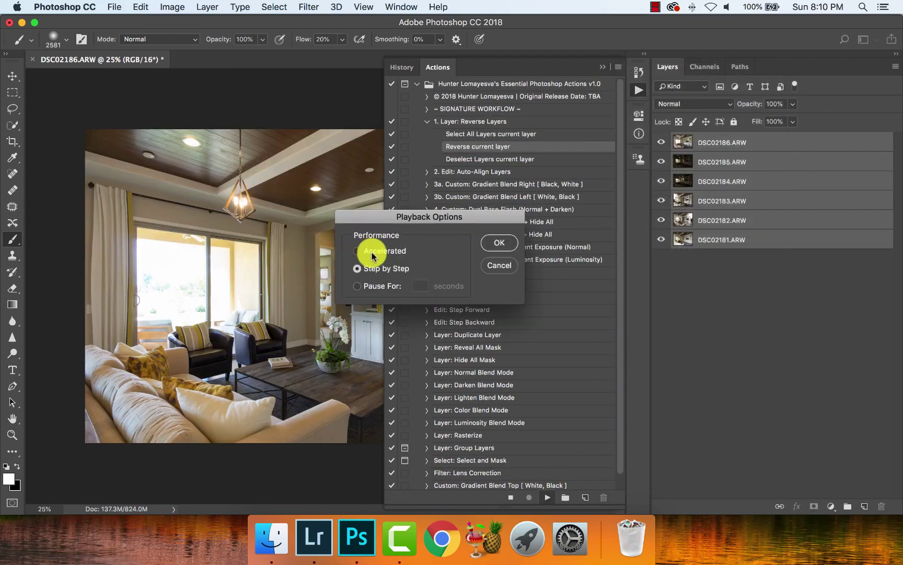
pyautogui.click(496, 240)
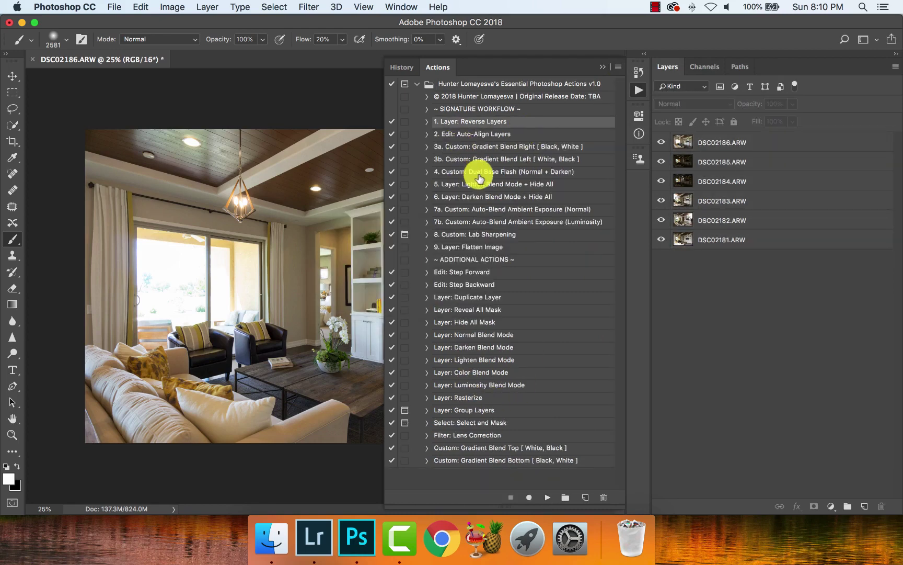
pyautogui.click(618, 66)
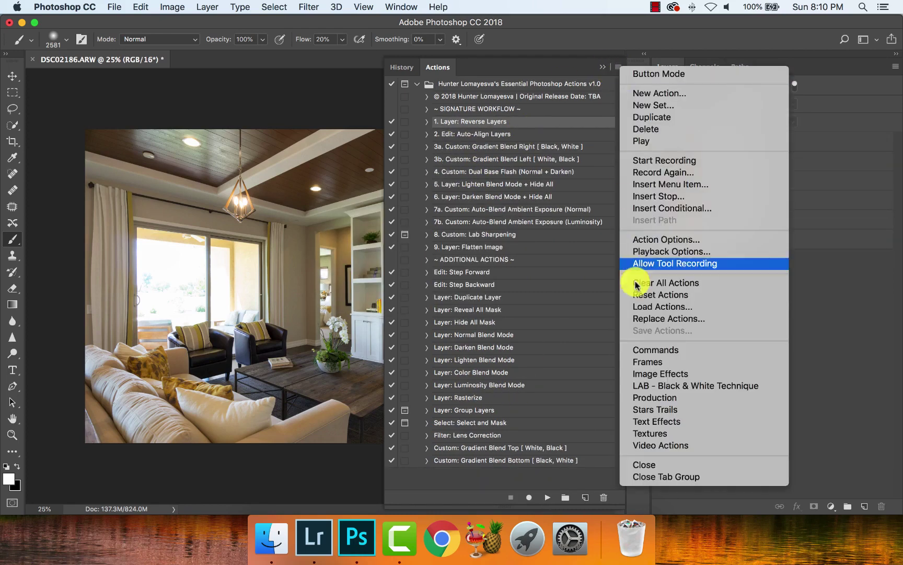
pyautogui.click(683, 251)
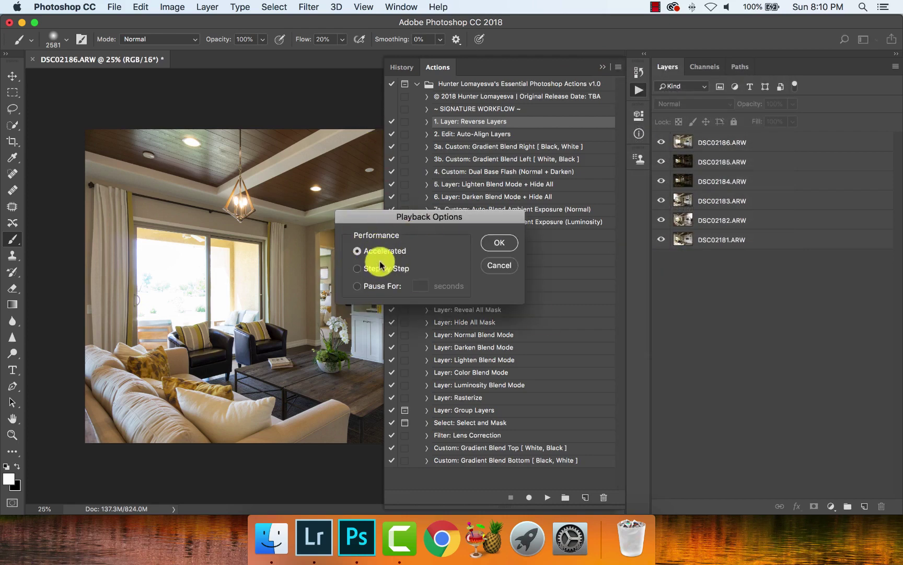
pyautogui.click(400, 287)
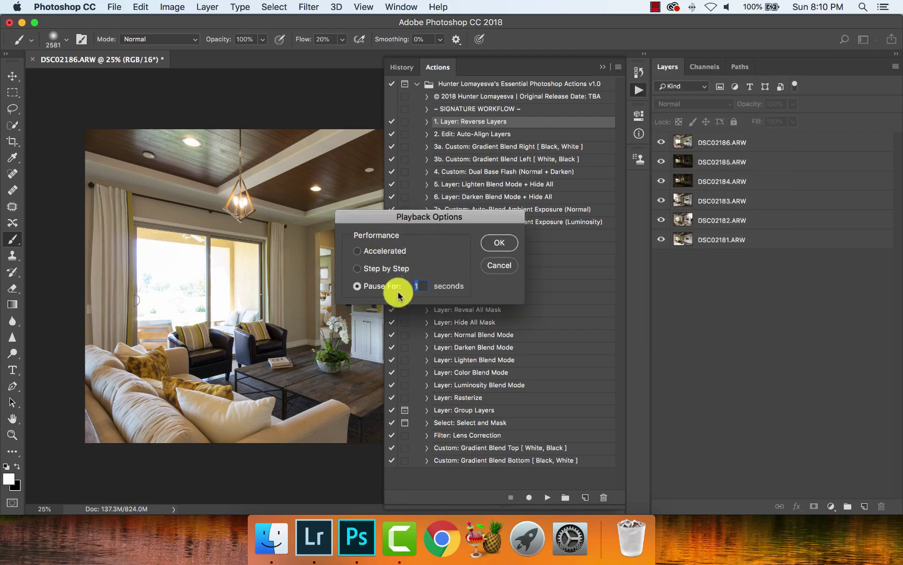
pyautogui.click(386, 251)
pyautogui.click(506, 243)
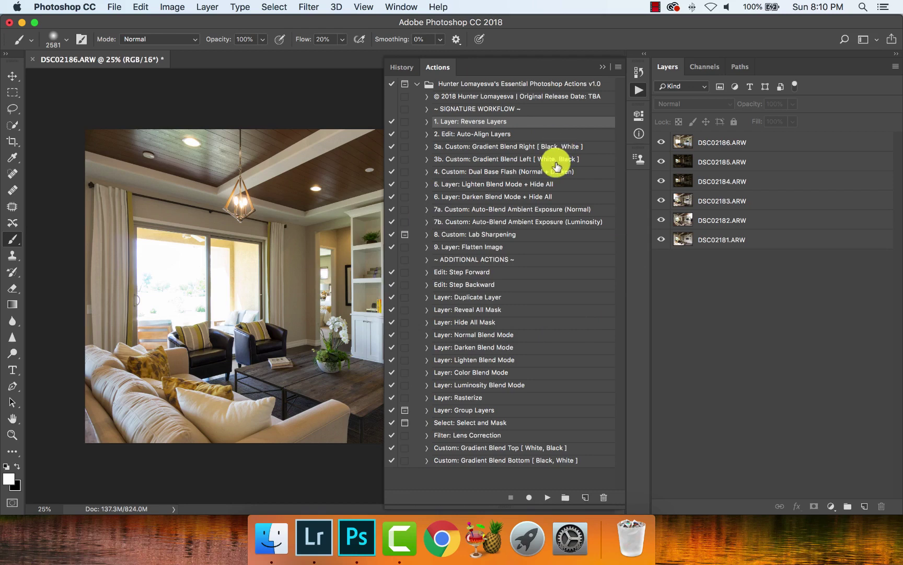
# Run the '2. Edit: Auto-Align Layers' action on the six bracket layers.
pyautogui.click(517, 134)
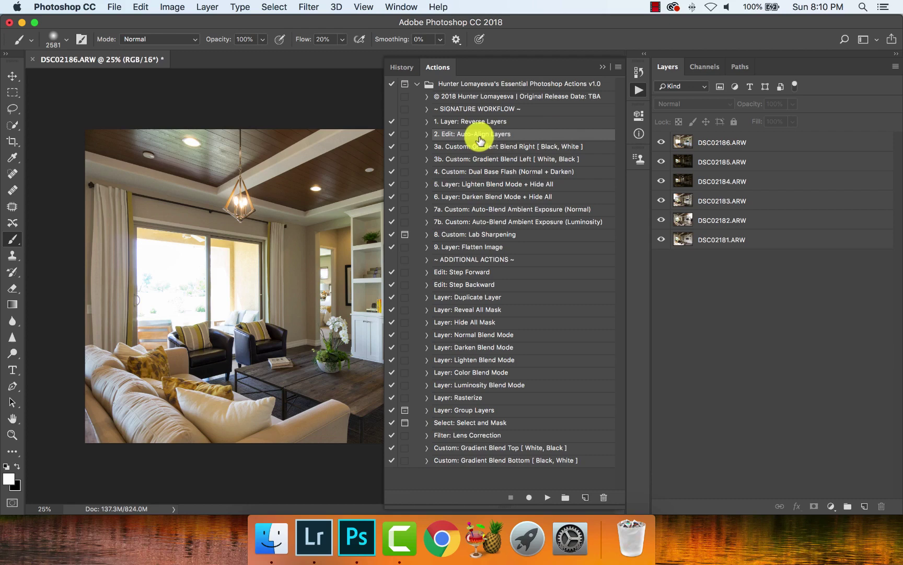
pyautogui.click(548, 497)
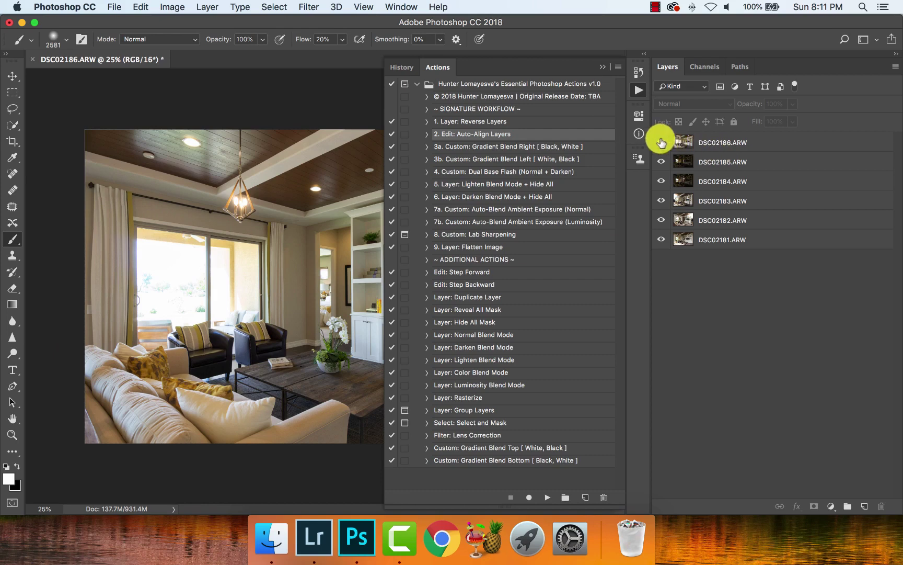
# Hide DSC02186, DSC02185 and DSC02184, and compare DSC02183 against the DSC02182 flash frame.
pyautogui.moveTo(661, 142); pyautogui.dragTo(661, 170)
pyautogui.click(661, 180)
pyautogui.click(715, 201)
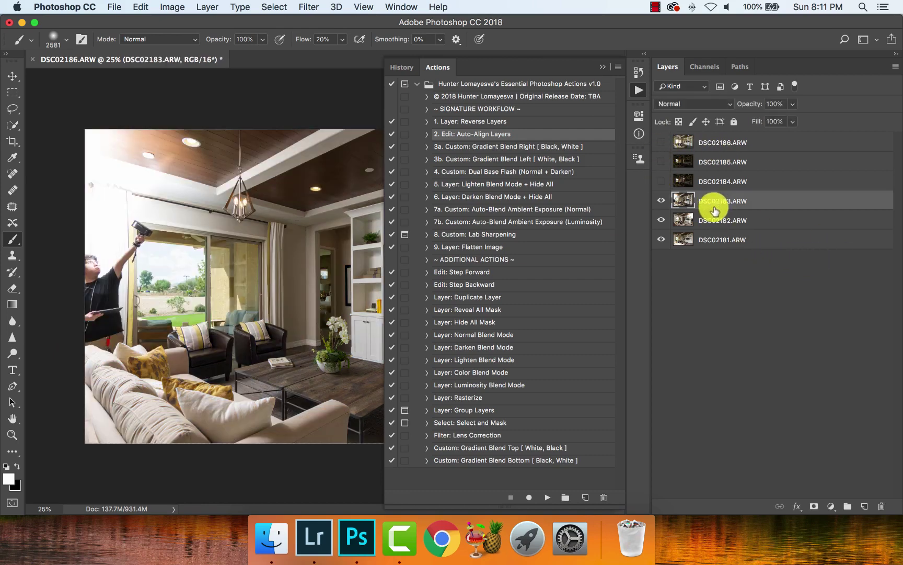
pyautogui.click(663, 201)
pyautogui.click(663, 217)
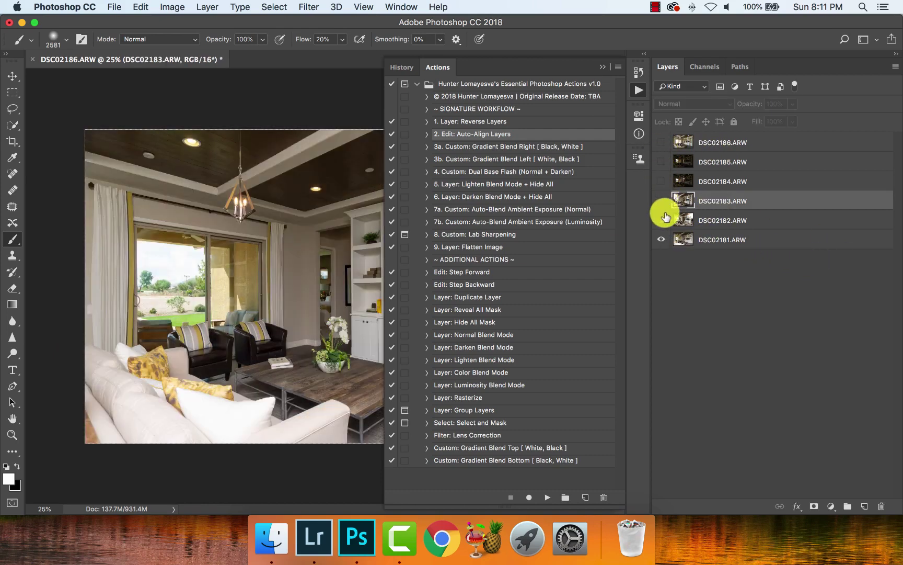
pyautogui.click(662, 202)
pyautogui.click(662, 201)
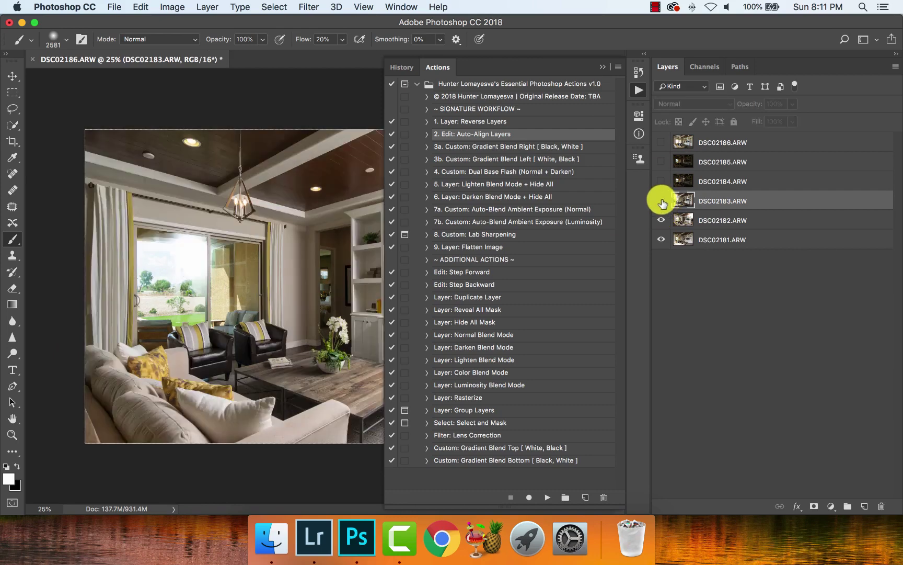
pyautogui.click(662, 201)
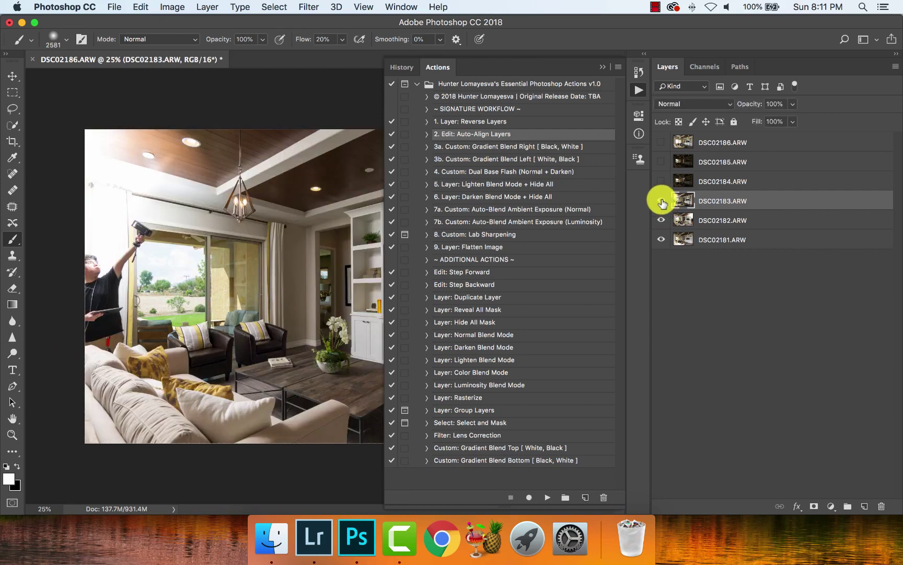
# Run the Gradient Blend Right action on the visible exposures.
pyautogui.click(523, 150)
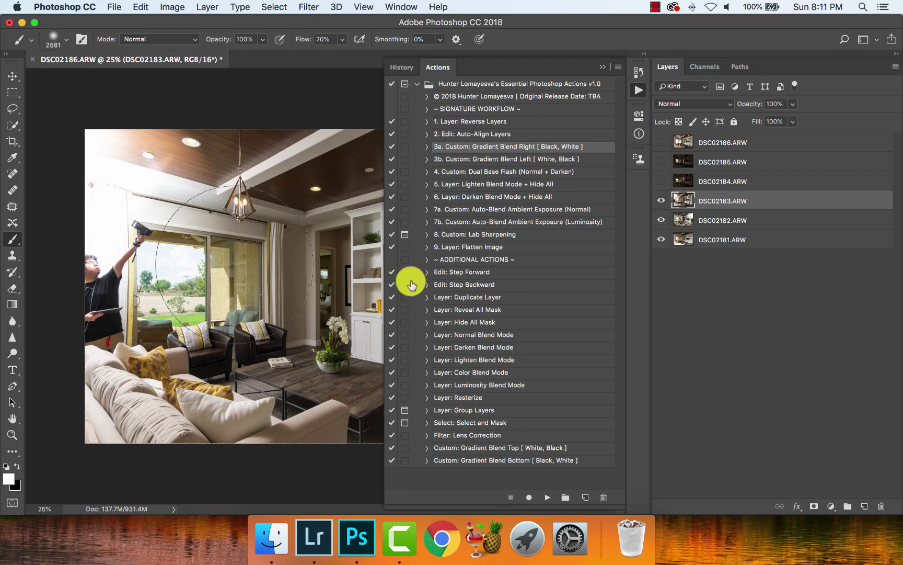
pyautogui.click(549, 159)
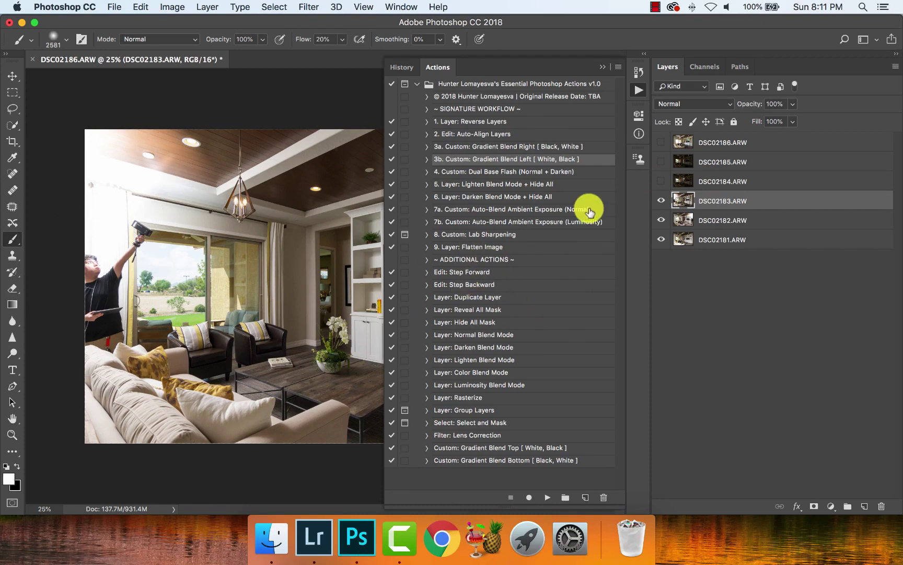
pyautogui.click(550, 147)
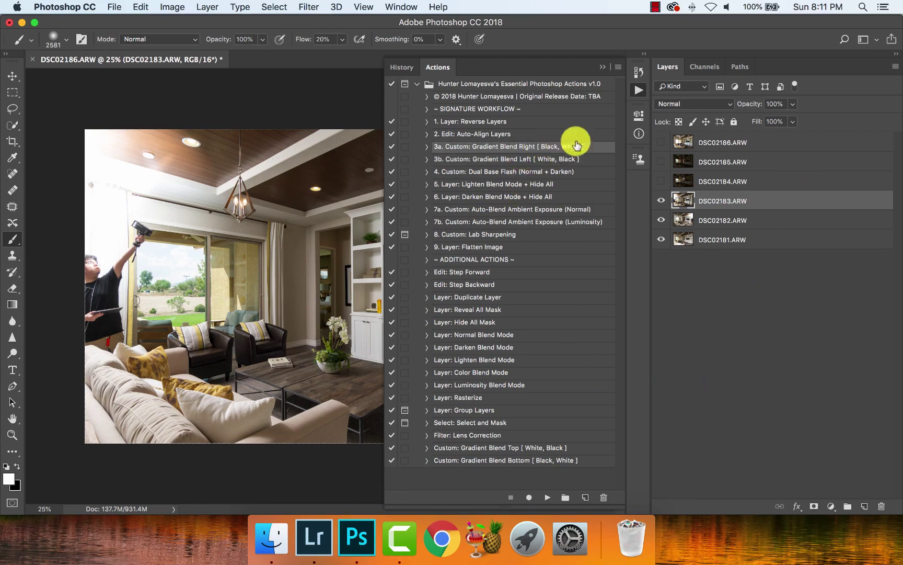
pyautogui.click(634, 88)
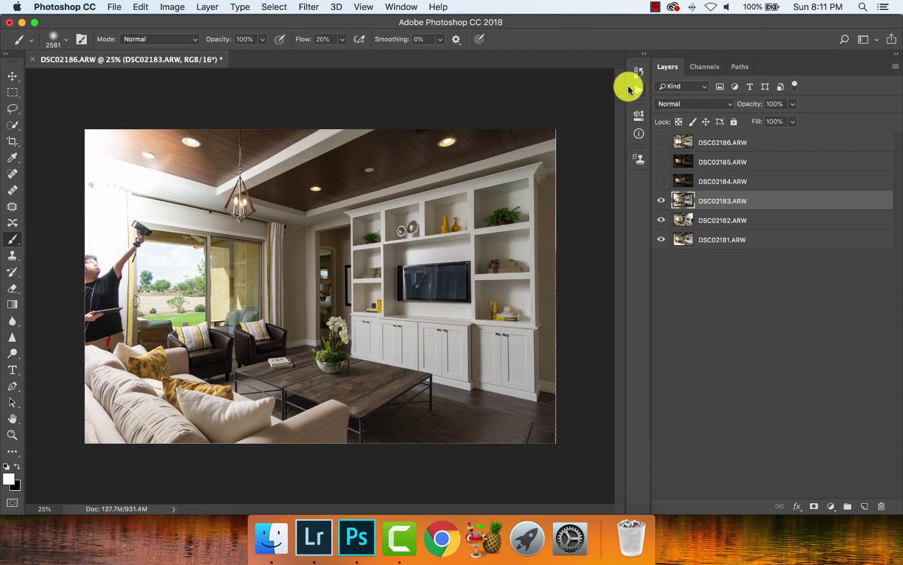
pyautogui.click(638, 89)
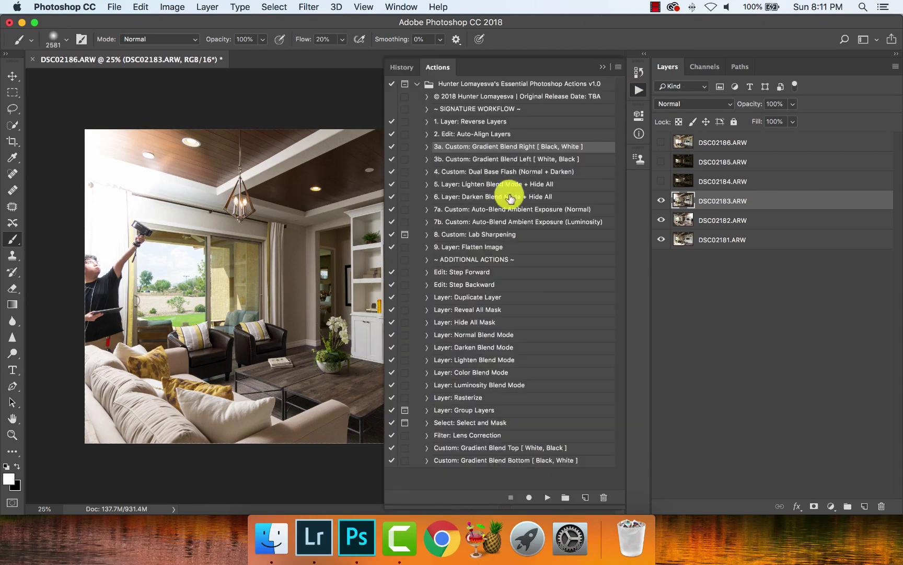
pyautogui.click(547, 497)
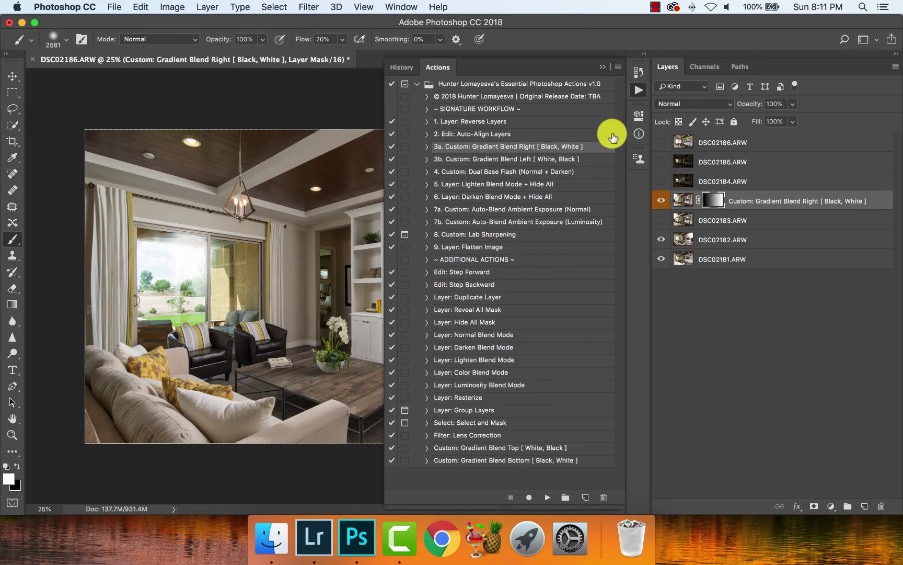
pyautogui.click(638, 90)
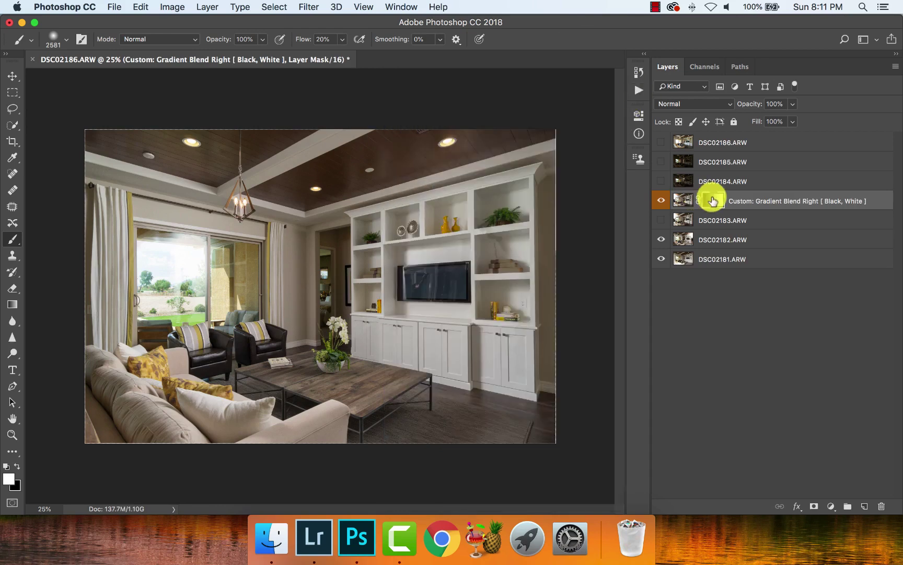
# Inspect the gradient mask, delete the blend layer, and show DSC02183 and DSC02182 again.
pyautogui.keyDown('alt'); pyautogui.click(712, 201); pyautogui.keyUp('alt')
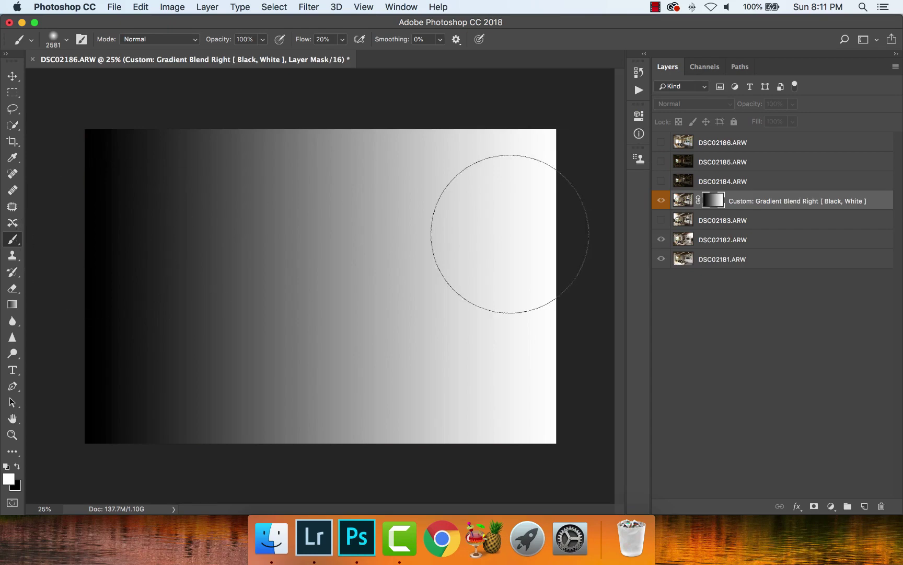
pyautogui.keyDown('alt'); pyautogui.click(711, 204); pyautogui.keyUp('alt')
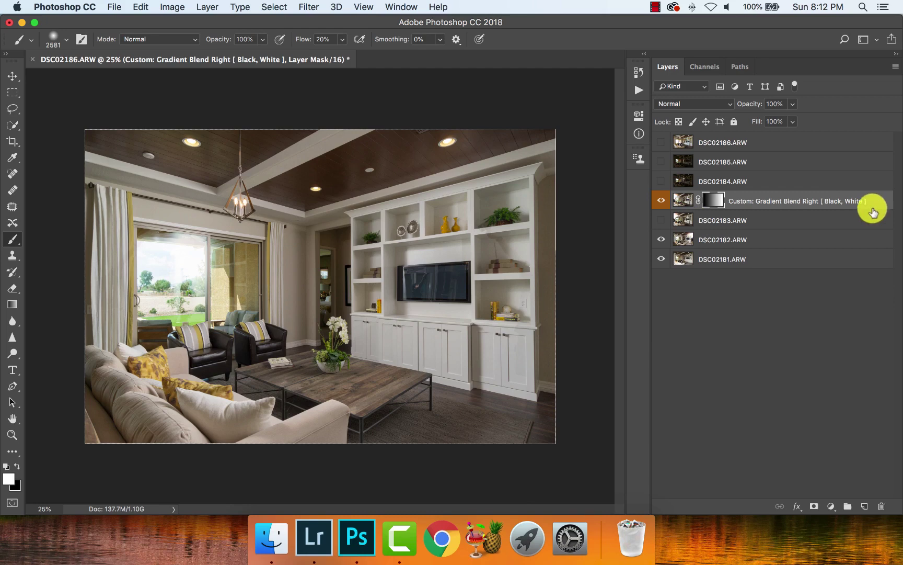
pyautogui.click(783, 203)
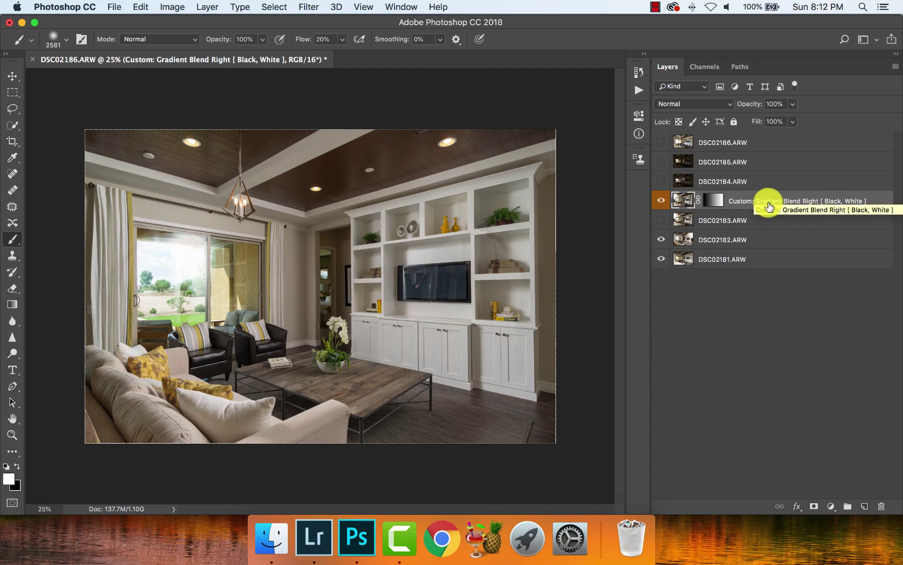
pyautogui.press('BackSpace')
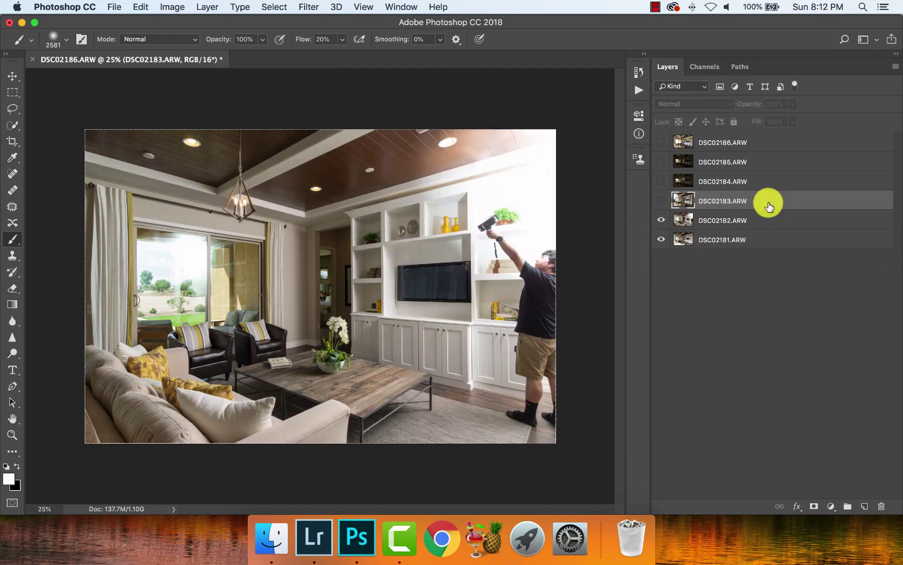
pyautogui.moveTo(662, 219); pyautogui.dragTo(661, 200)
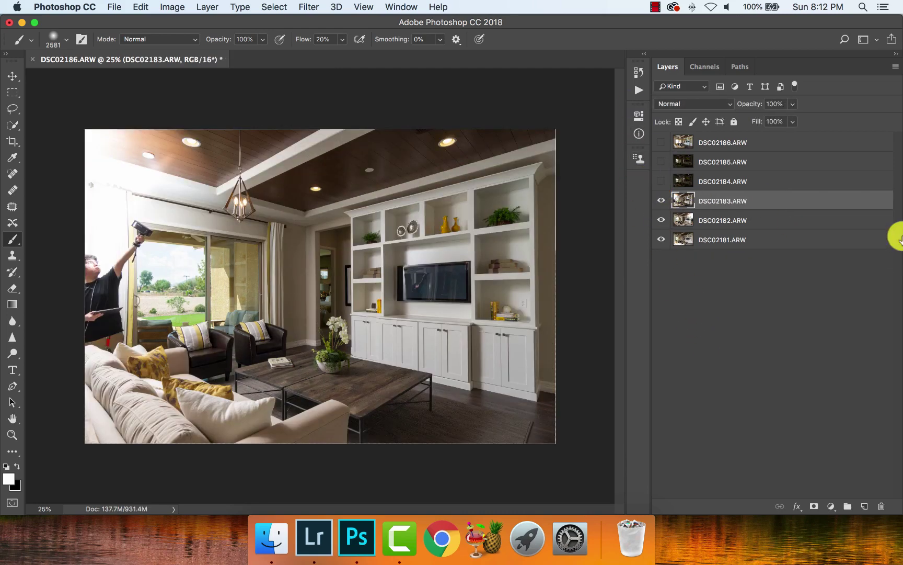
pyautogui.click(639, 90)
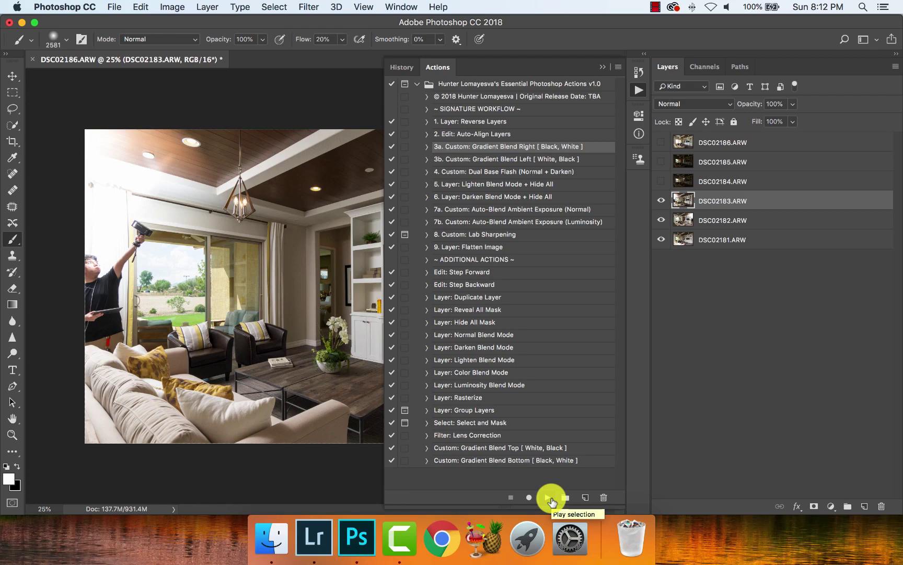
# Run '3a. Custom: Gradient Blend Right' again on DSC02183 and view the blended canvas.
pyautogui.click(548, 498)
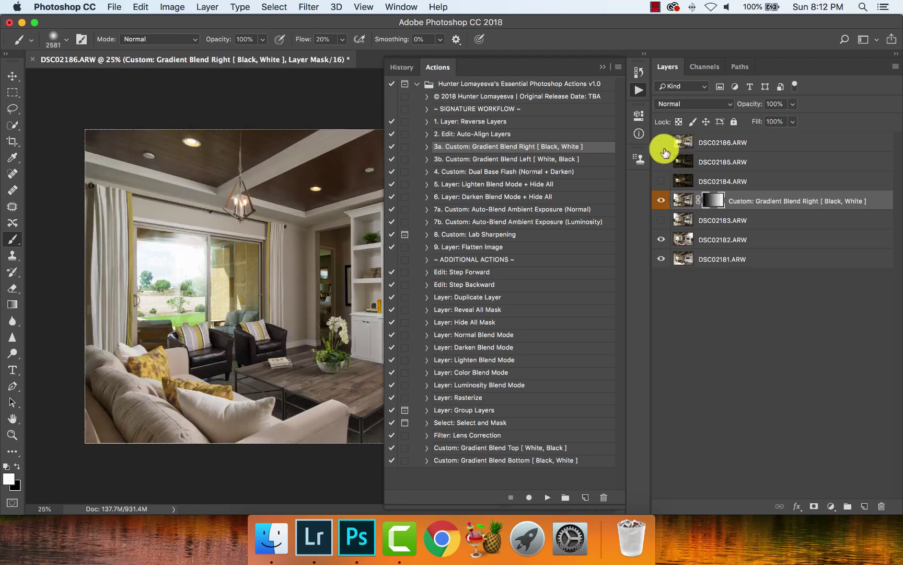
pyautogui.click(639, 91)
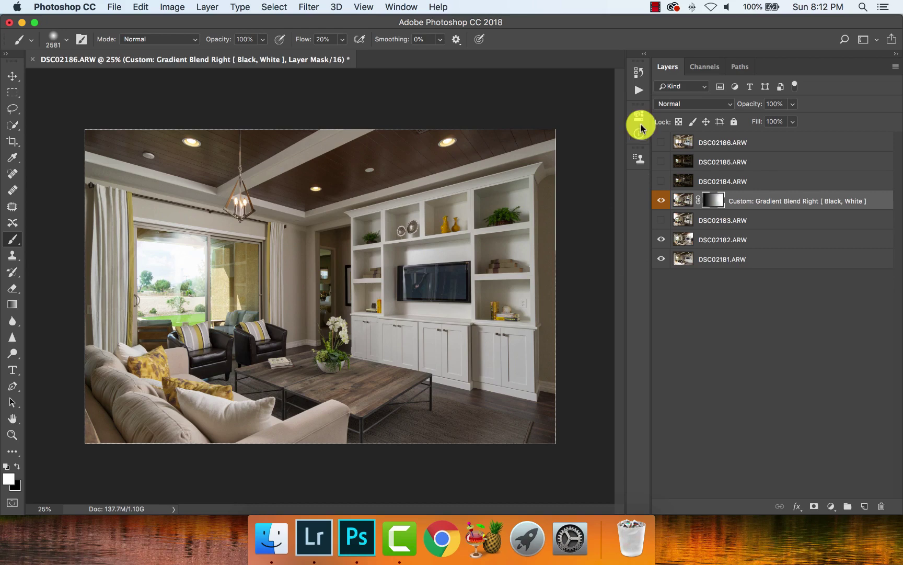
pyautogui.click(640, 92)
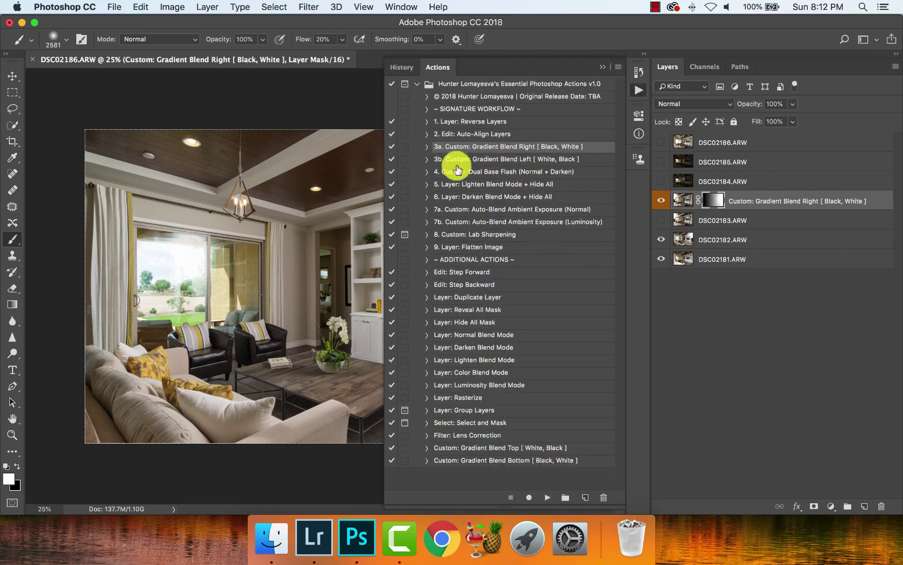
pyautogui.click(638, 91)
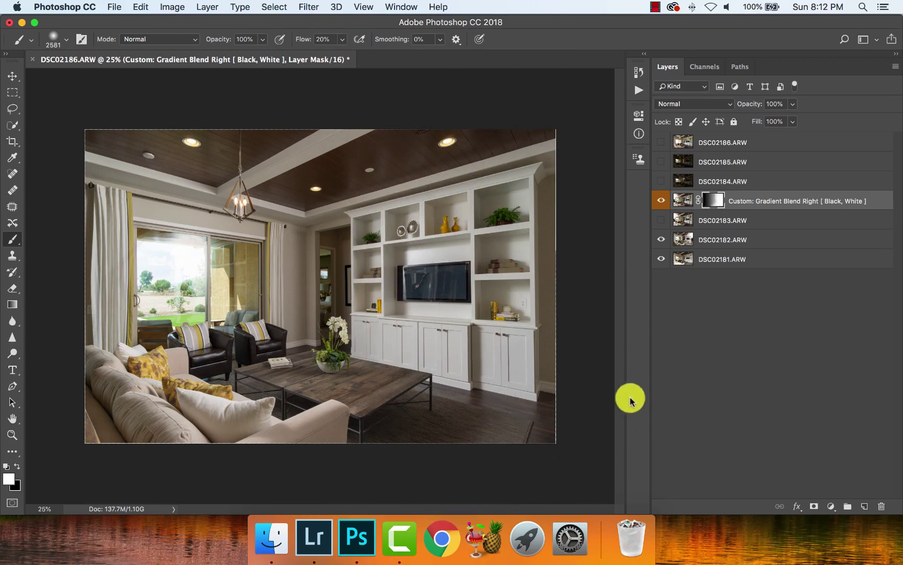
# Size the brush to fit the TV and paint black into the blend mask there.
pyautogui.press('x')
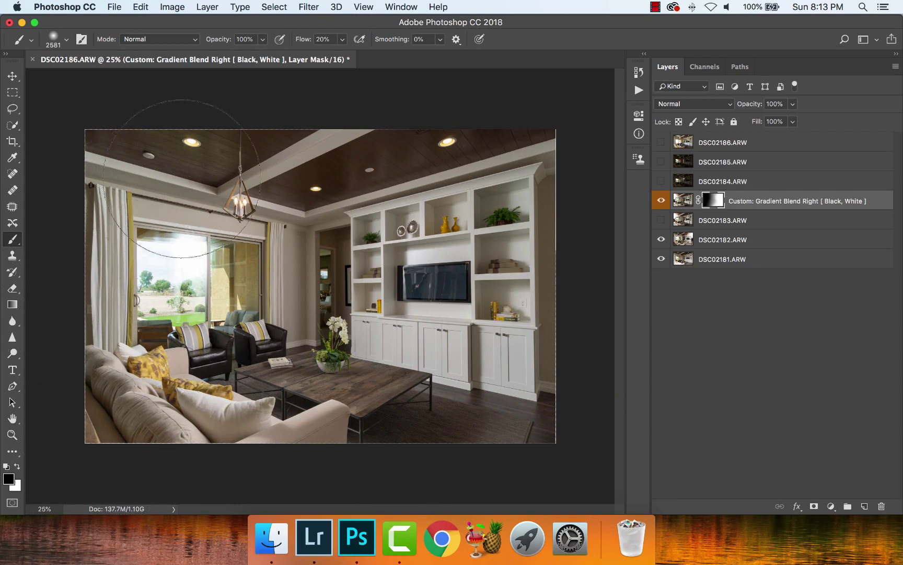
pyautogui.press('x')
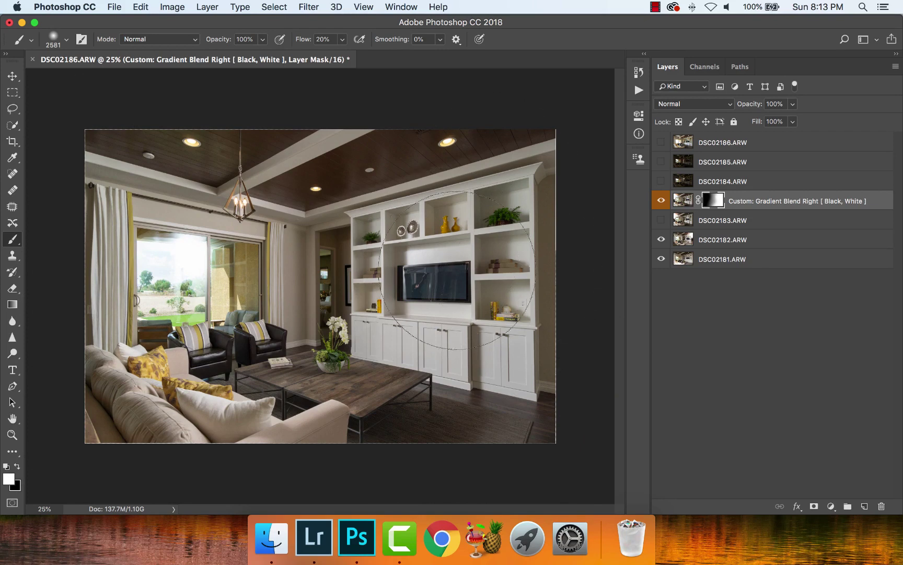
pyautogui.moveTo(437, 285); pyautogui.dragTo(340, 285)
pyautogui.click(470, 273)
pyautogui.moveTo(455, 278)
pyautogui.mouseDown()
pyautogui.moveTo(439, 270)
pyautogui.moveTo(429, 281)
pyautogui.moveTo(498, 278)
pyautogui.moveTo(409, 276)
pyautogui.moveTo(540, 272)
pyautogui.moveTo(413, 282)
pyautogui.moveTo(525, 278)
pyautogui.mouseUp()
pyautogui.moveTo(435, 277)
pyautogui.mouseDown()
pyautogui.moveTo(388, 292)
pyautogui.moveTo(435, 282)
pyautogui.moveTo(369, 283)
pyautogui.moveTo(421, 277)
pyautogui.mouseUp()
pyautogui.press('x')
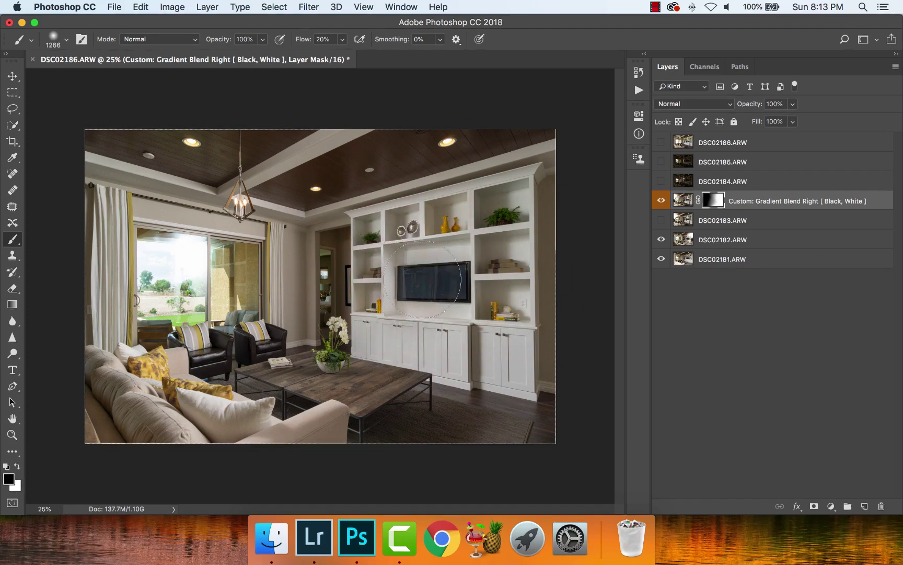
pyautogui.click(401, 281)
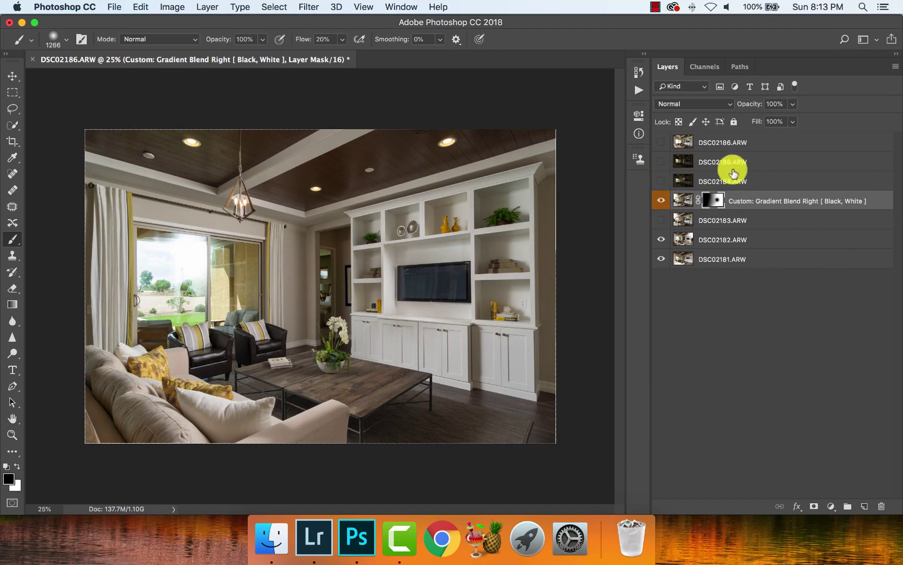
# Move DSC02181 above the Gradient Blend Right layer and select '4. Custom: Dual Base Flash'.
pyautogui.click(704, 259)
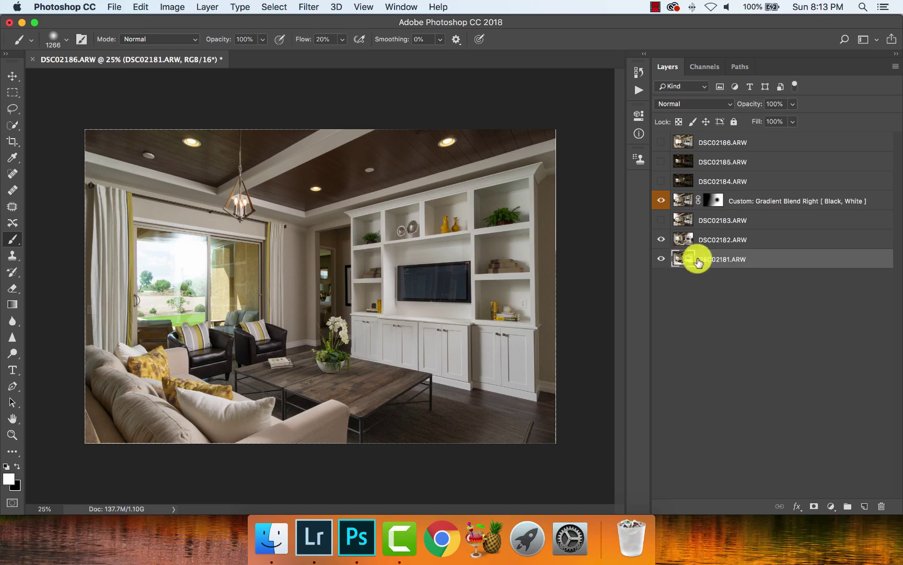
pyautogui.moveTo(704, 260); pyautogui.dragTo(716, 194)
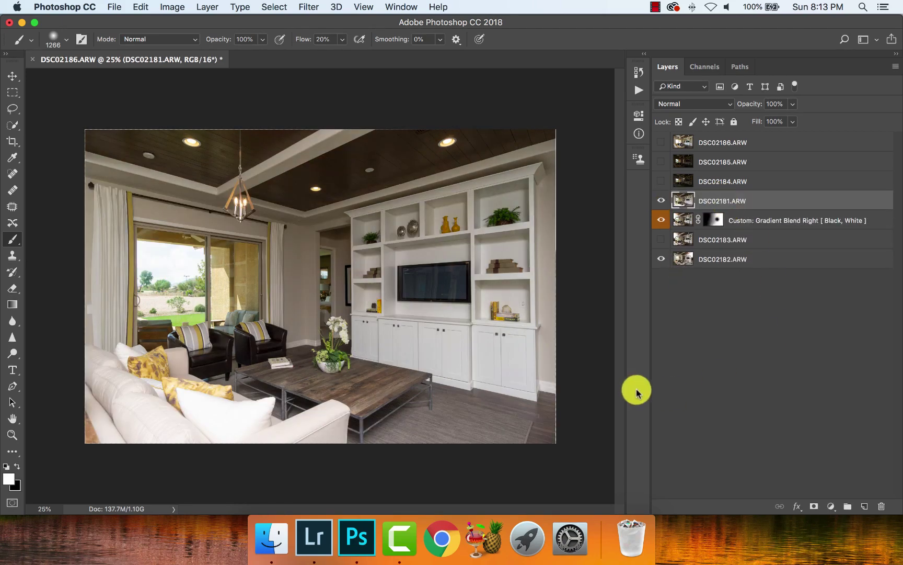
pyautogui.click(639, 90)
pyautogui.click(486, 173)
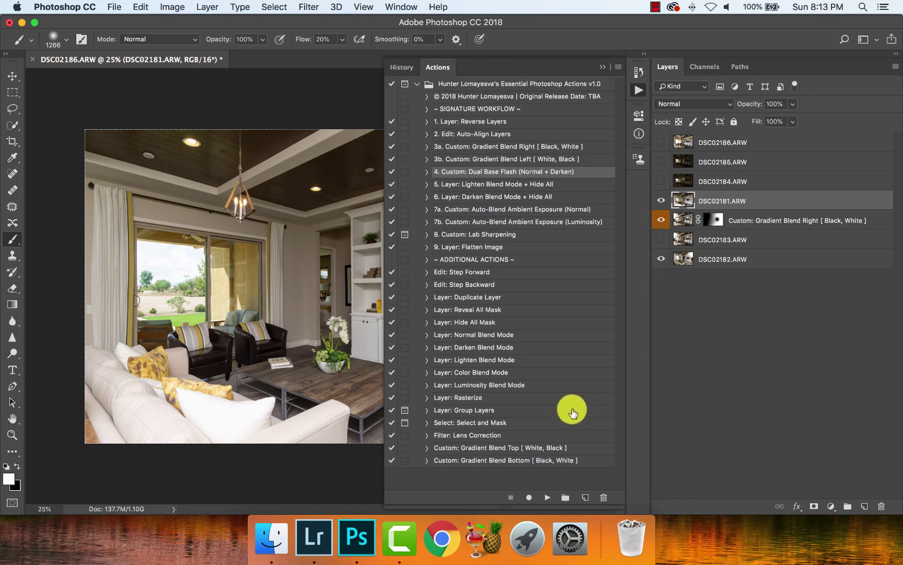
# Run Dual Base Flash and paint the Darken mask over the window view and TV area.
pyautogui.click(548, 497)
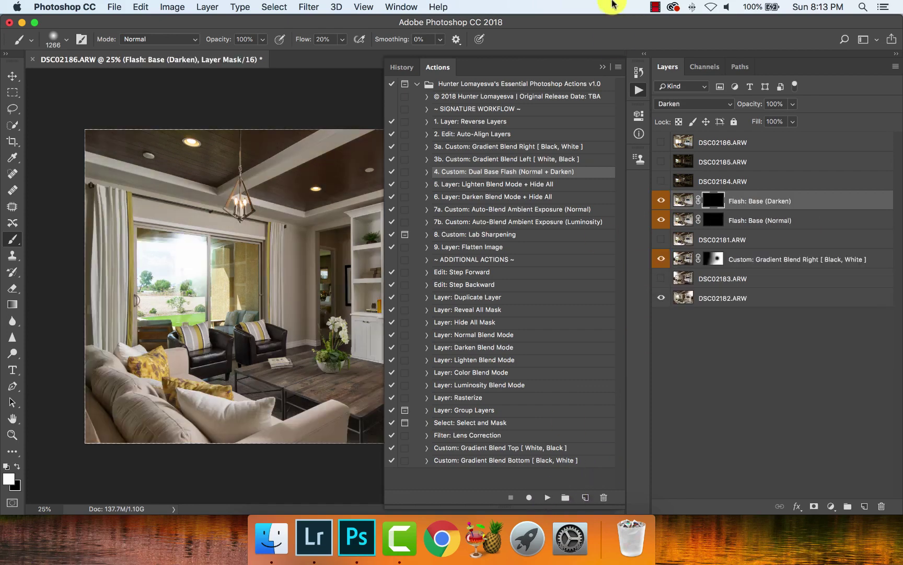
pyautogui.click(638, 89)
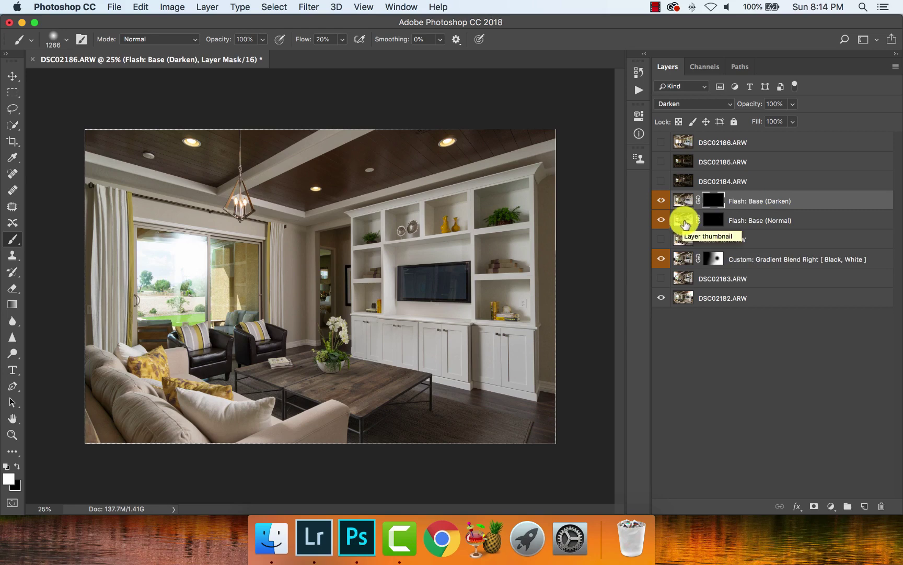
pyautogui.click(787, 220)
pyautogui.click(801, 206)
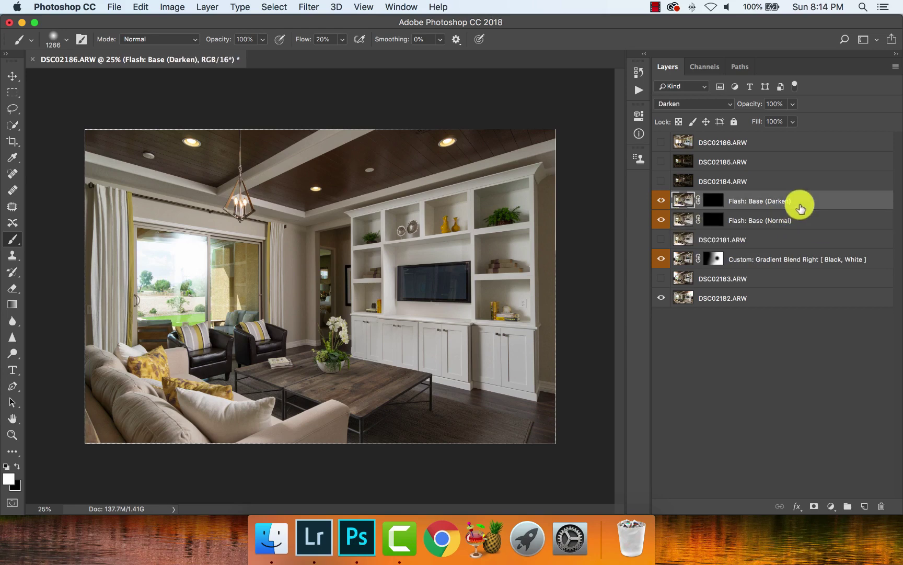
pyautogui.click(712, 200)
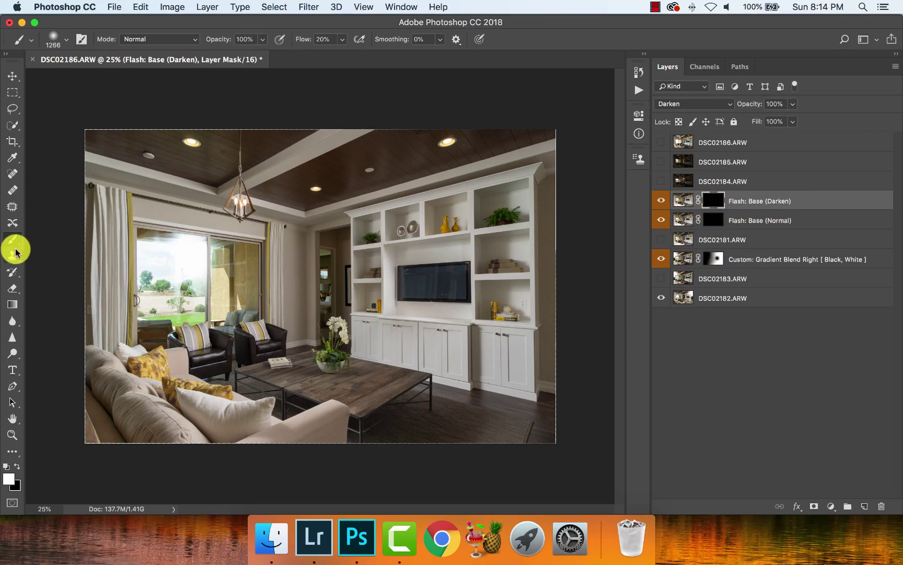
pyautogui.moveTo(339, 296); pyautogui.dragTo(398, 296)
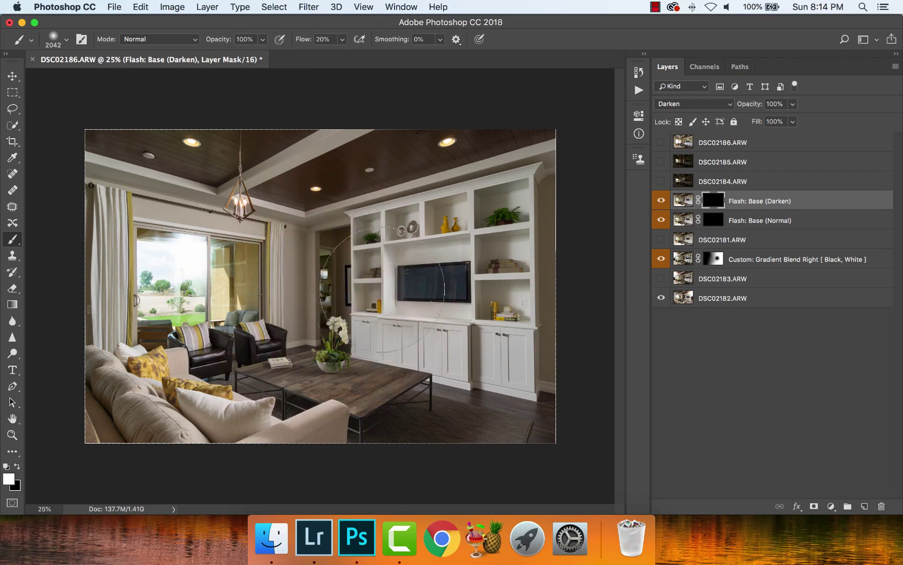
pyautogui.rightClick(713, 203)
pyautogui.click(711, 209)
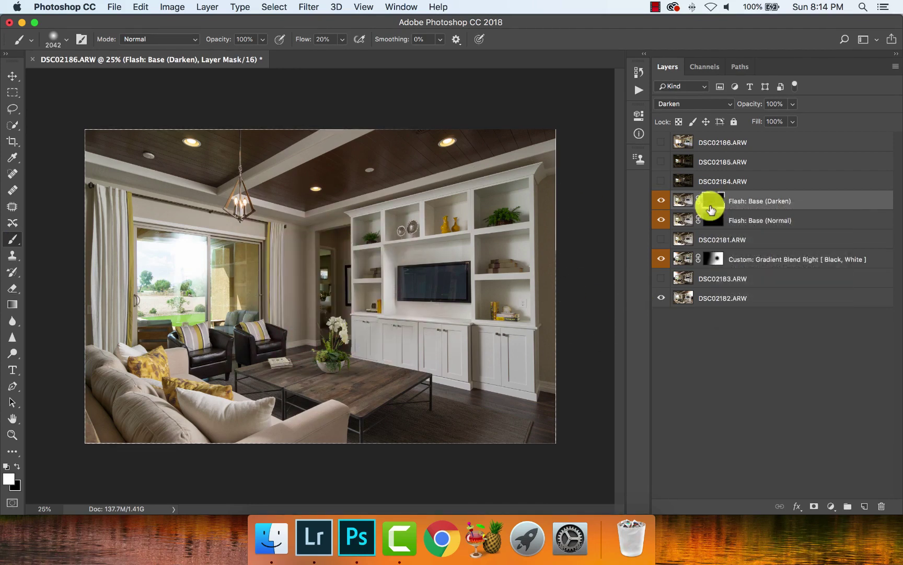
pyautogui.moveTo(246, 256)
pyautogui.mouseDown()
pyautogui.moveTo(167, 264)
pyautogui.moveTo(213, 254)
pyautogui.moveTo(201, 252)
pyautogui.moveTo(142, 265)
pyautogui.moveTo(192, 288)
pyautogui.mouseUp()
pyautogui.click(191, 268)
pyautogui.moveTo(196, 324); pyautogui.dragTo(194, 322)
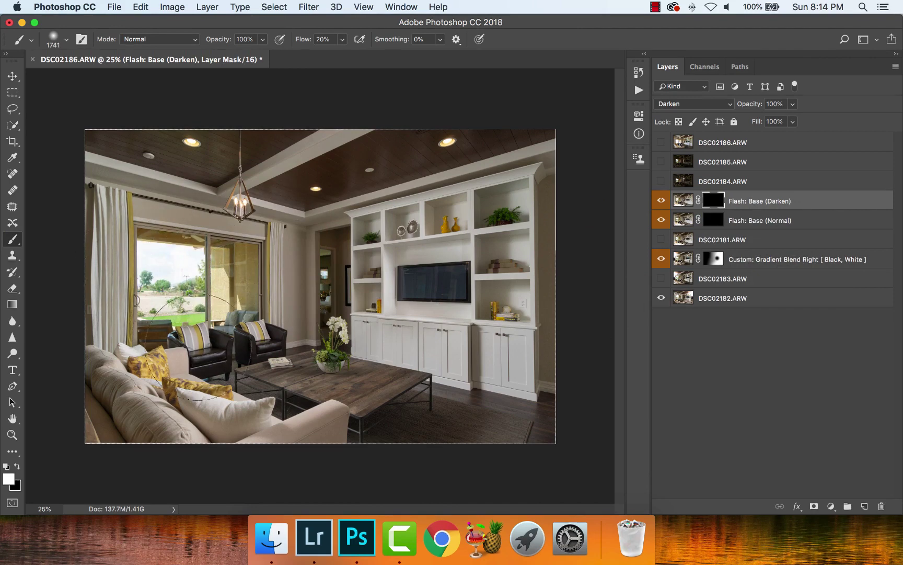
pyautogui.moveTo(407, 296)
pyautogui.mouseDown()
pyautogui.moveTo(400, 303)
pyautogui.moveTo(419, 298)
pyautogui.mouseUp()
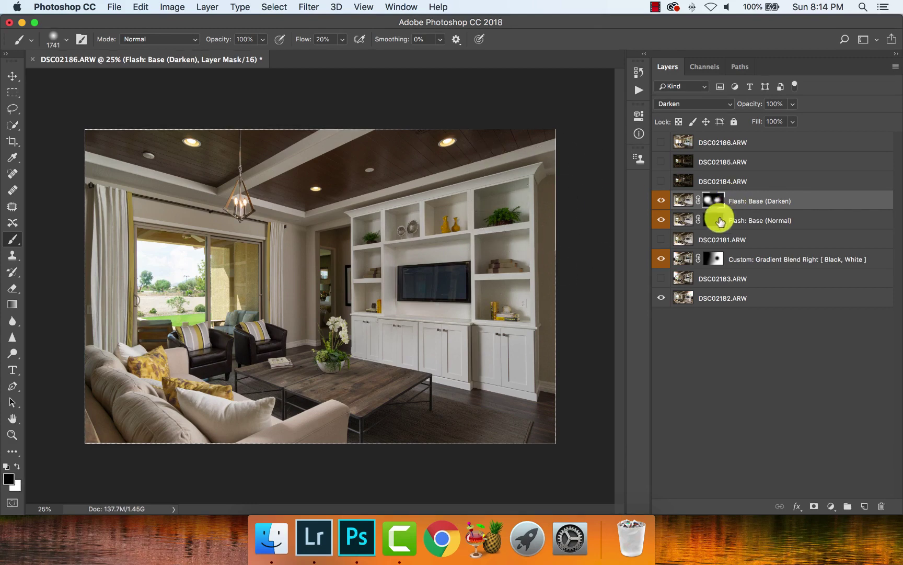
# With a 2338 px white brush, paint the Normal mask over shelves, TV, cabinets and sofa.
pyautogui.click(714, 219)
pyautogui.keyDown('ctrl'); pyautogui.keyDown('alt'); pyautogui.moveTo(424, 436); pyautogui.dragTo(493, 418); pyautogui.keyUp('alt'); pyautogui.keyUp('ctrl')
pyautogui.press('x')
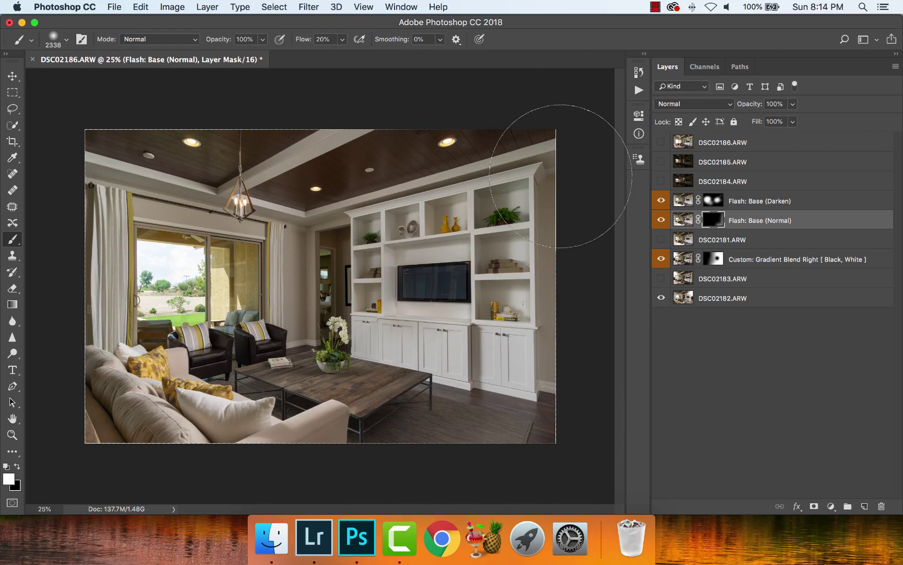
pyautogui.click(493, 235)
pyautogui.moveTo(493, 236); pyautogui.dragTo(449, 236)
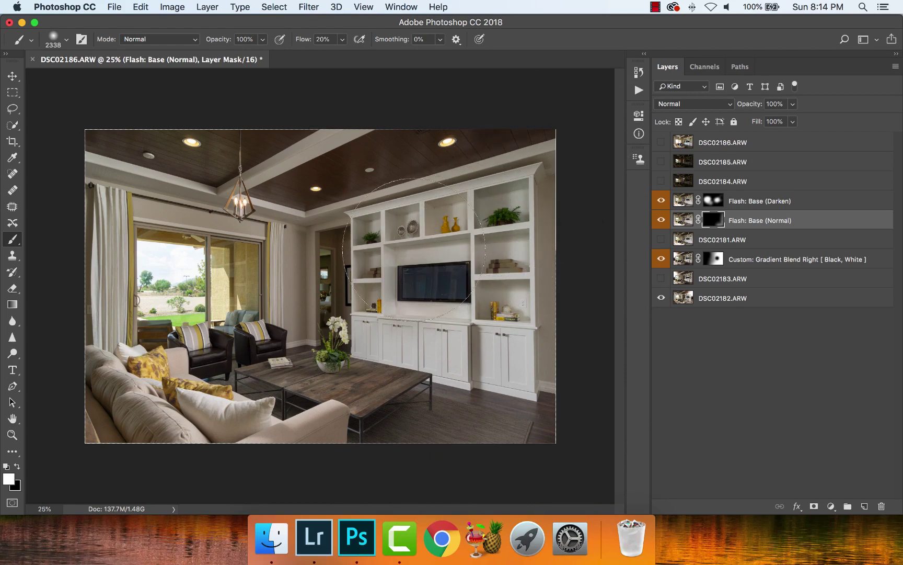
pyautogui.moveTo(473, 297); pyautogui.dragTo(549, 363)
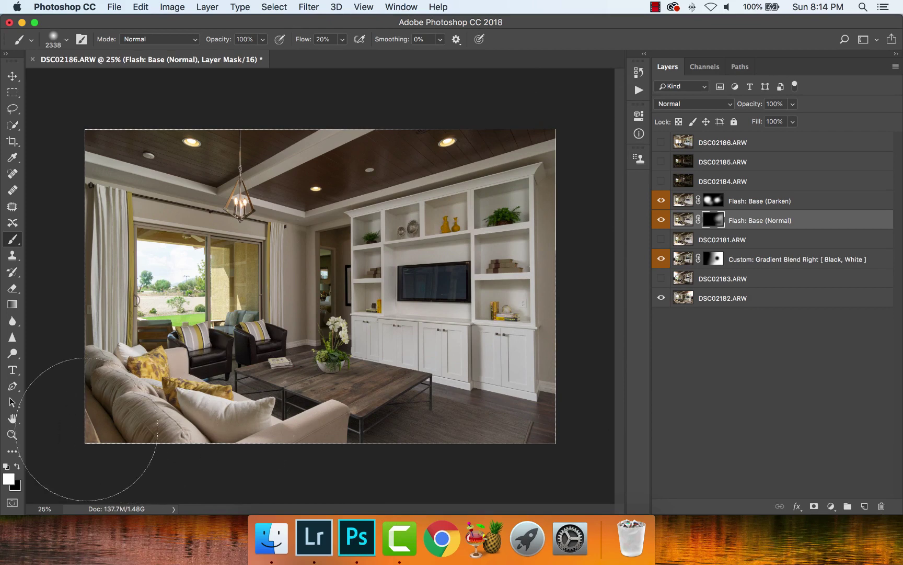
pyautogui.moveTo(121, 434); pyautogui.dragTo(151, 454)
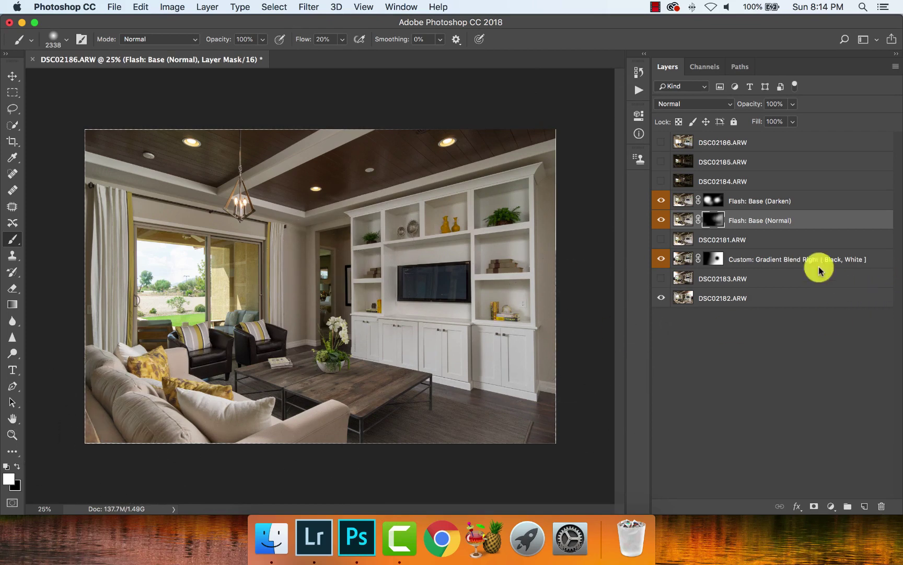
# Show and target DSC02184.ARW, play '6. Layer: Darken Blend Mode + Hide All', then undo it.
pyautogui.click(660, 181)
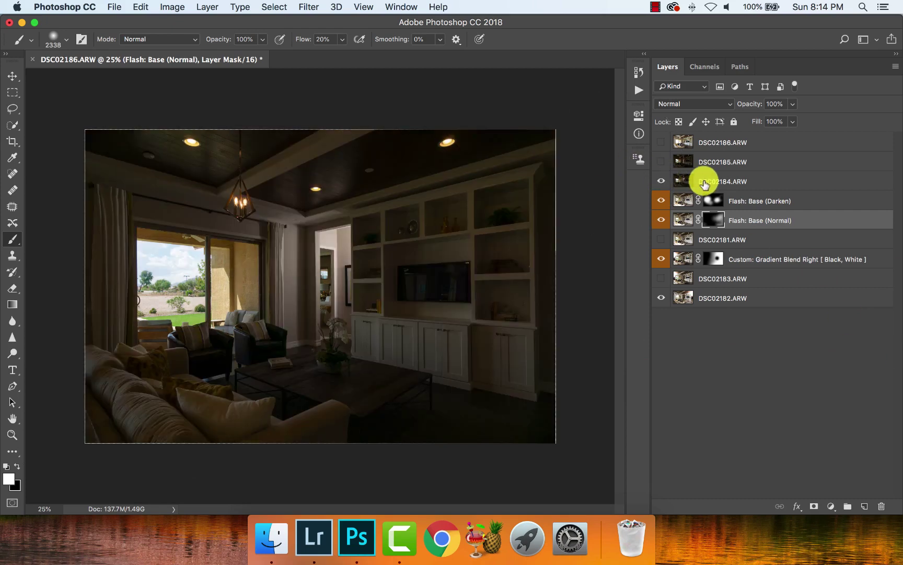
pyautogui.click(703, 183)
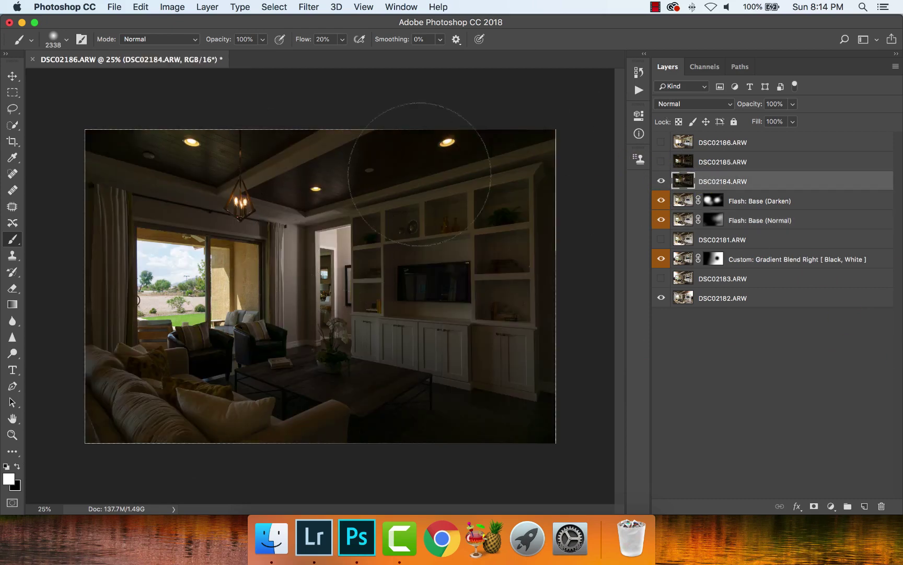
pyautogui.click(632, 90)
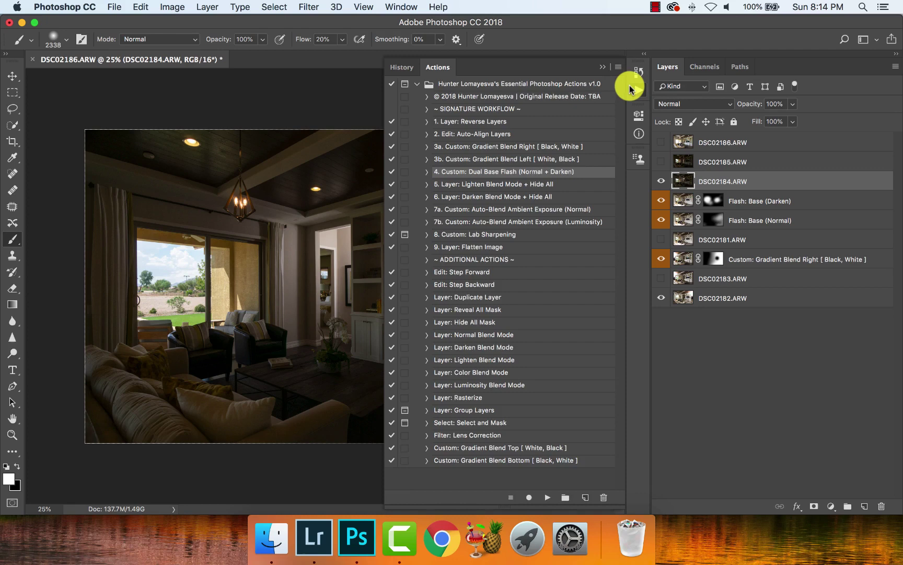
pyautogui.click(459, 186)
pyautogui.click(463, 196)
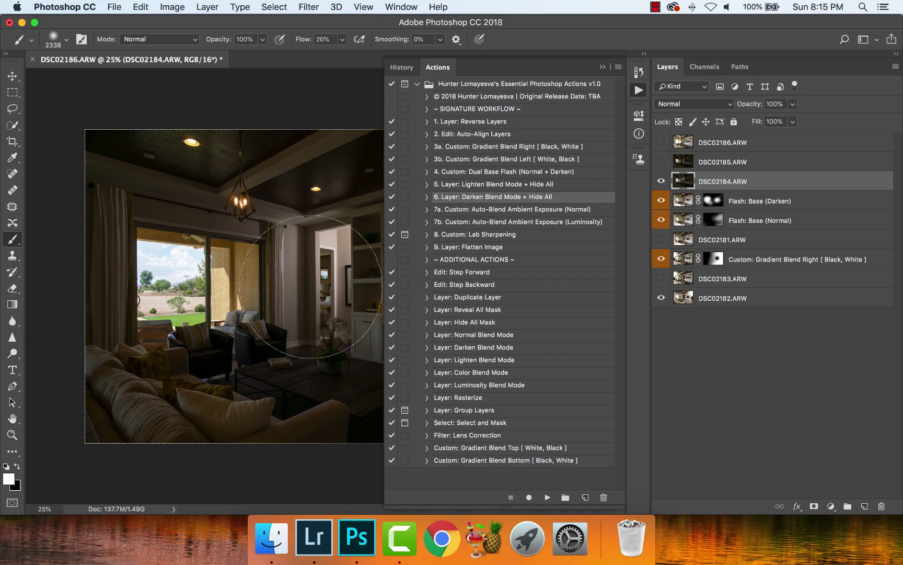
pyautogui.click(548, 497)
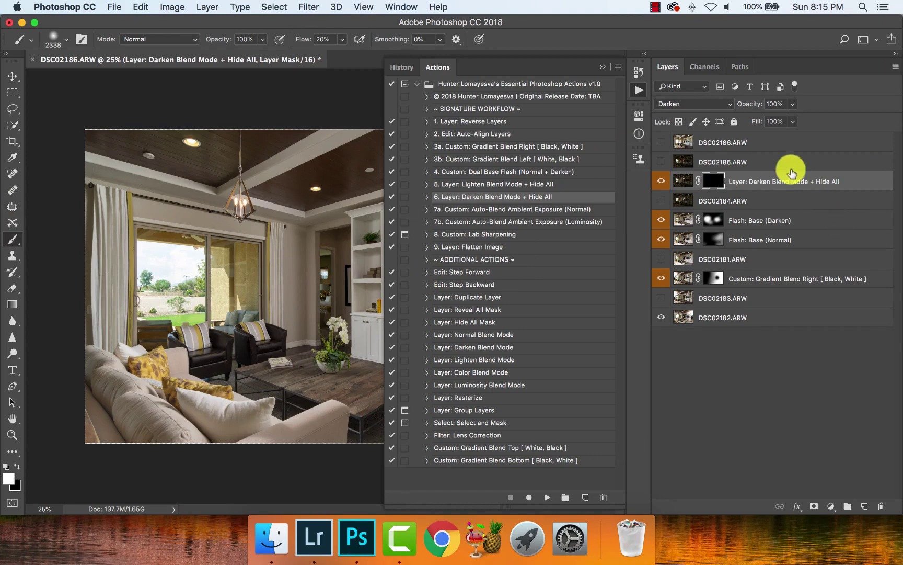
pyautogui.press('Delete')
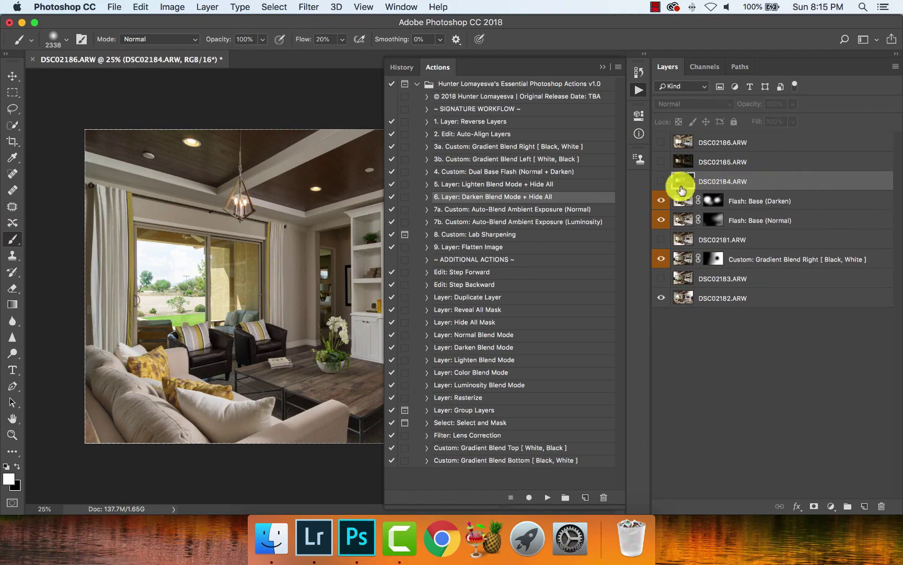
# Add a Lighten Blend Mode + Hide All layer for DSC02184.ARW, with the brush shrunk to about 1722 px.
pyautogui.click(660, 181)
pyautogui.click(496, 185)
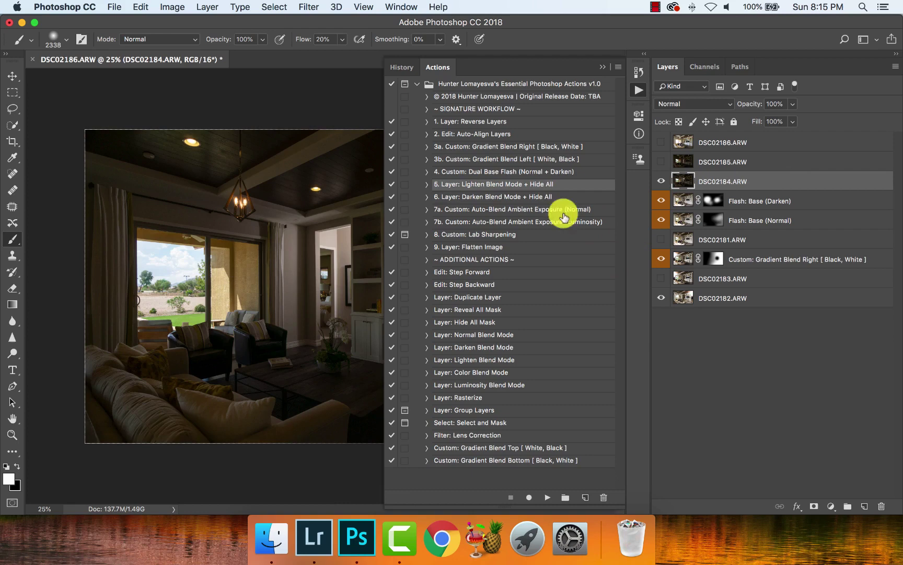
pyautogui.click(545, 501)
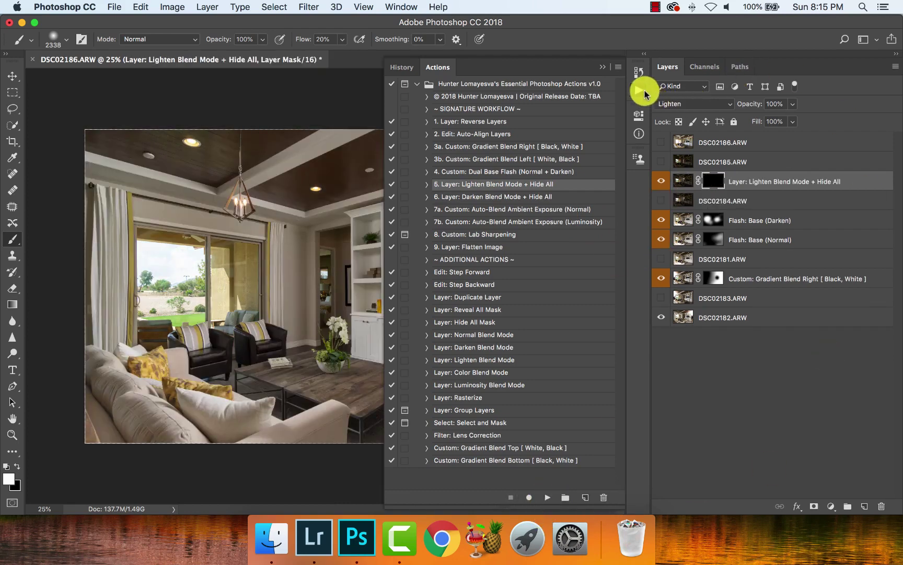
pyautogui.click(639, 89)
pyautogui.moveTo(282, 279); pyautogui.dragTo(246, 278)
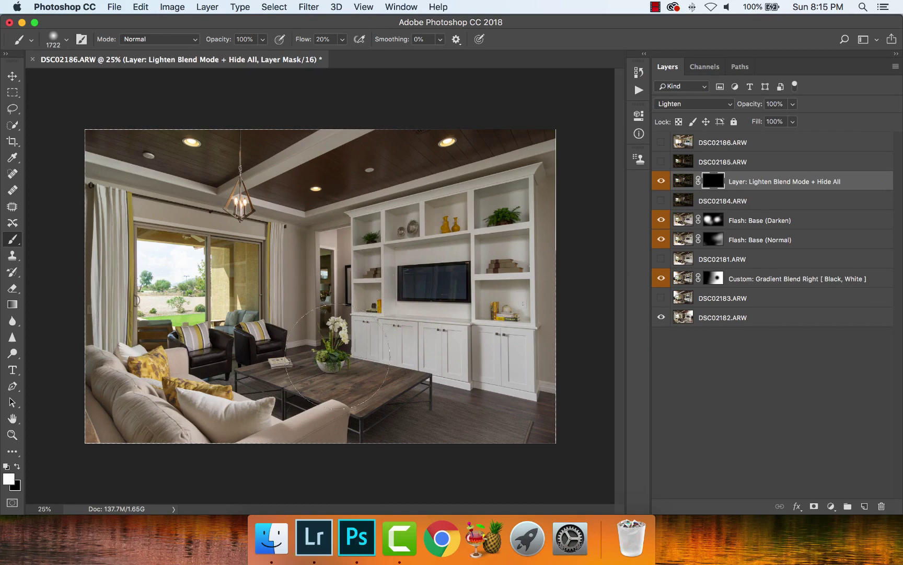
# Add a Lighten Blend Mode + Hide All layer for DSC02185.ARW and paint it into the doorway.
pyautogui.click(661, 161)
pyautogui.click(682, 166)
pyautogui.click(639, 90)
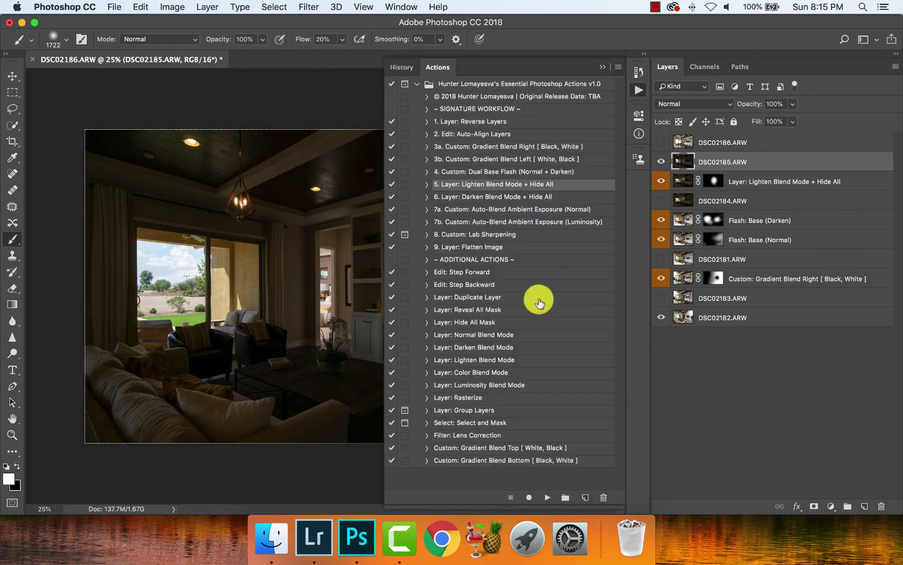
pyautogui.click(547, 497)
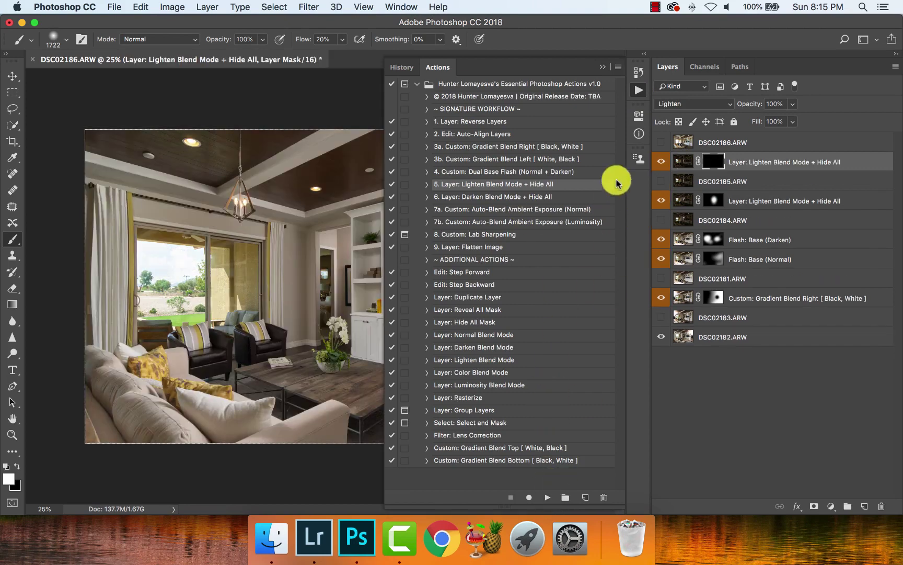
pyautogui.click(640, 92)
pyautogui.moveTo(354, 277)
pyautogui.keyDown('ctrl'); pyautogui.keyDown('alt'); pyautogui.mouseDown()
pyautogui.moveTo(308, 277)
pyautogui.moveTo(326, 338)
pyautogui.moveTo(329, 304)
pyautogui.mouseUp(); pyautogui.keyUp('alt'); pyautogui.keyUp('ctrl')
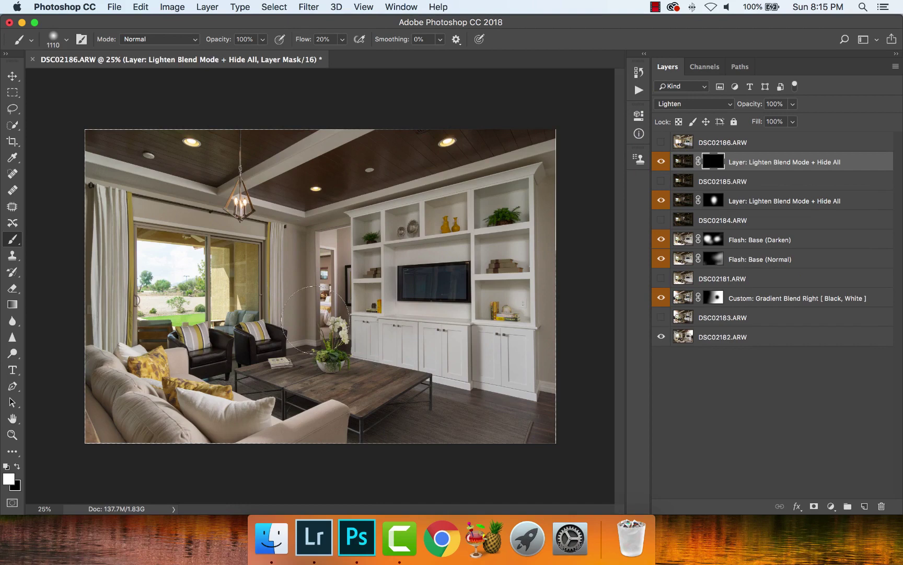
pyautogui.click(784, 484)
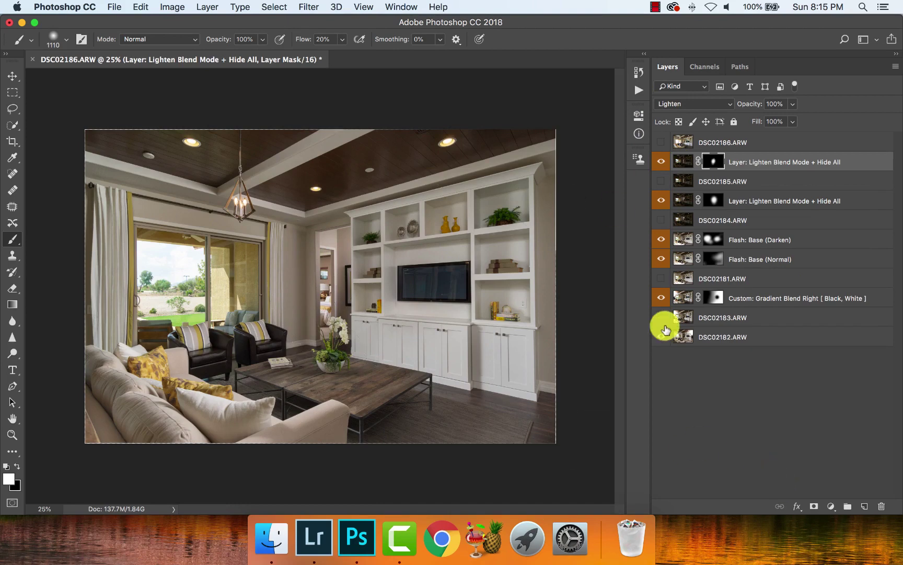
# Show and target DSC02186.ARW and browse the Auto-Blend Ambient Exposure actions.
pyautogui.click(662, 142)
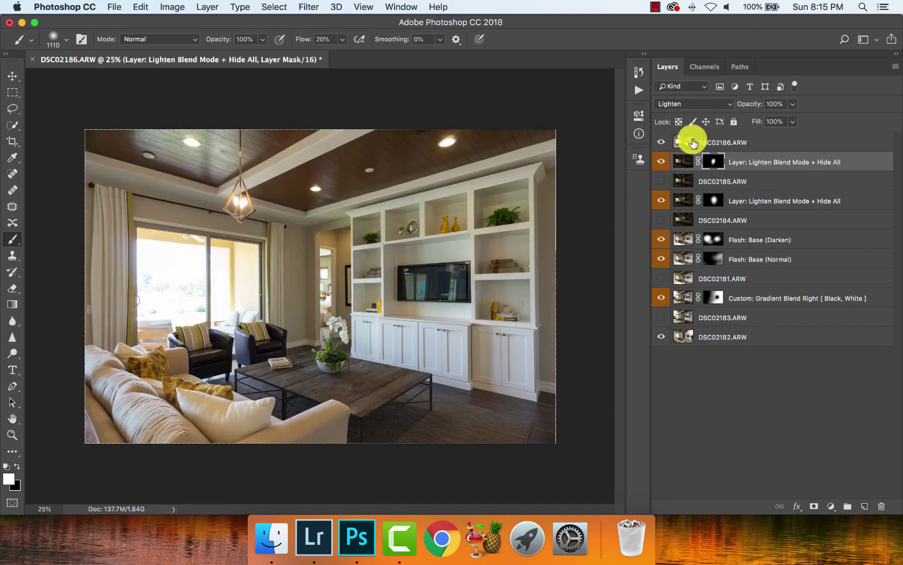
pyautogui.click(694, 142)
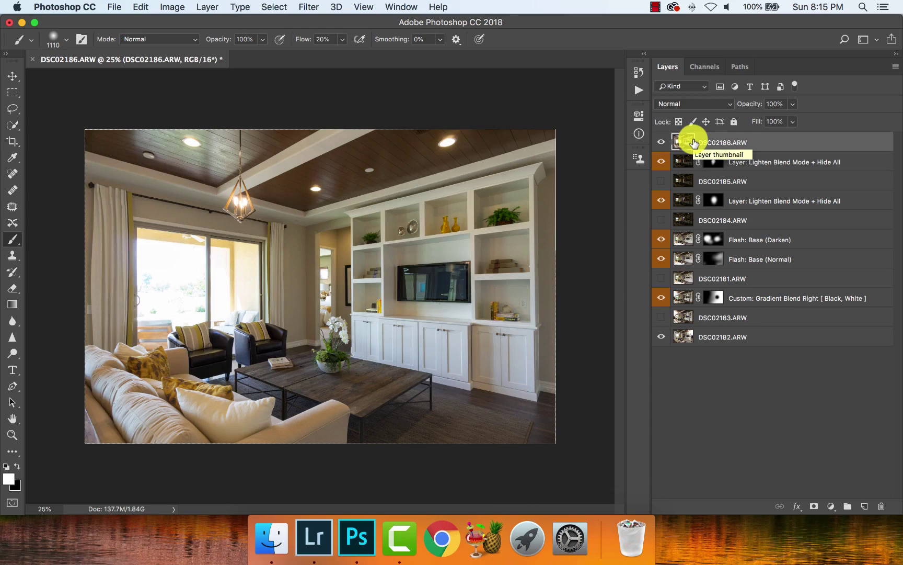
pyautogui.click(634, 91)
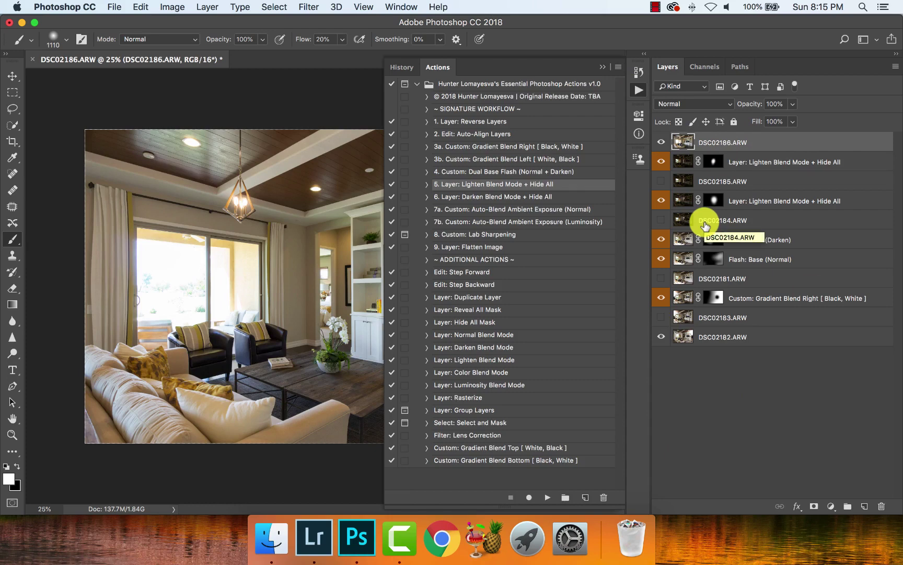
pyautogui.click(541, 223)
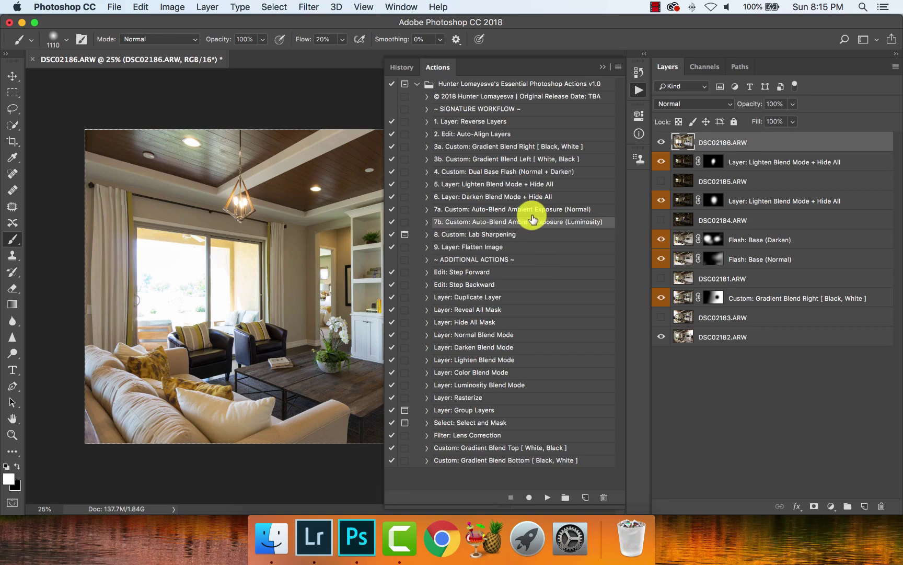
pyautogui.click(529, 209)
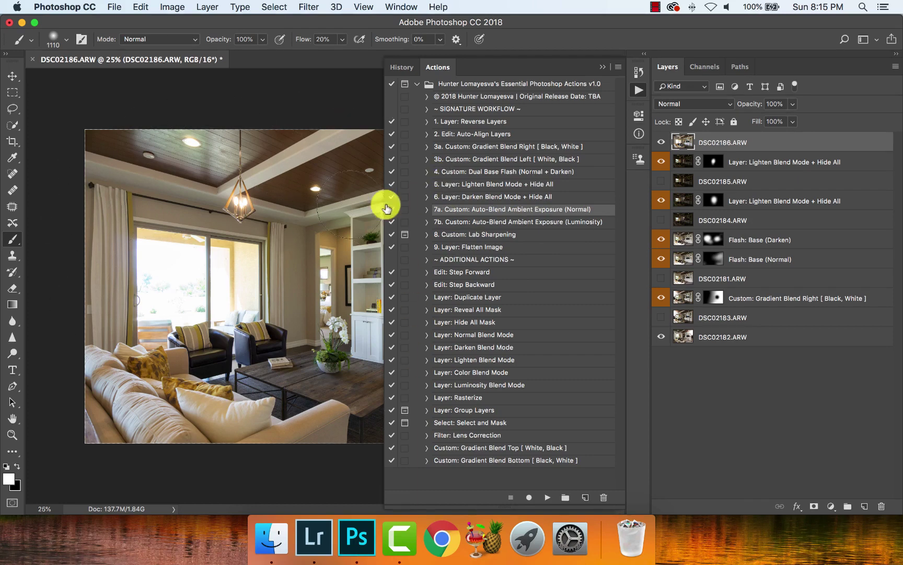
pyautogui.click(526, 223)
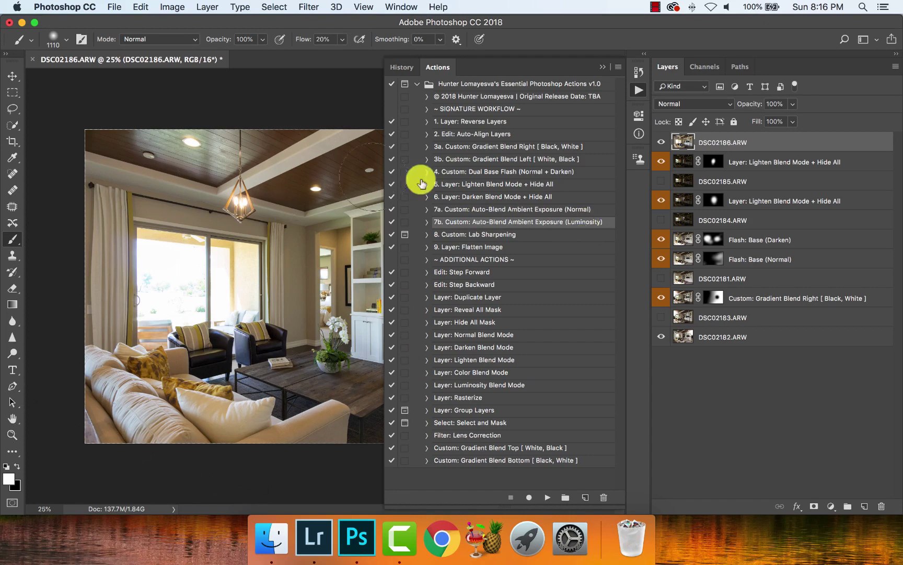
# Toggle DSC02186.ARW to compare, then run the Normal ambient exposure auto-blend.
pyautogui.click(662, 140)
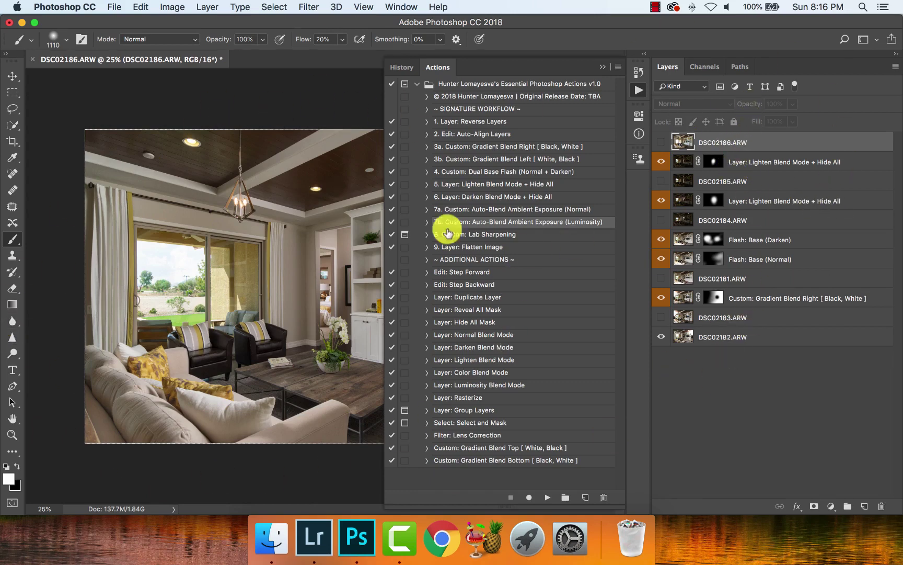
pyautogui.click(661, 142)
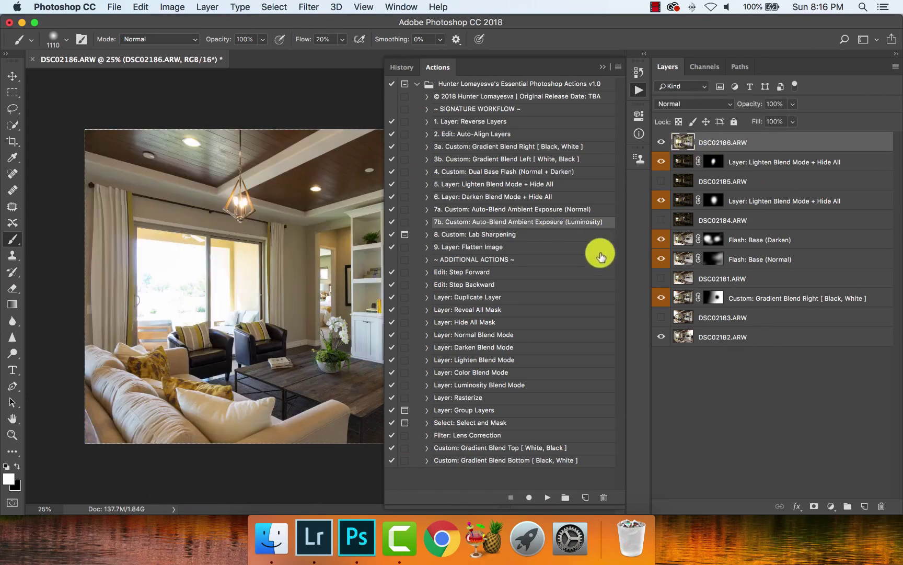
pyautogui.click(533, 209)
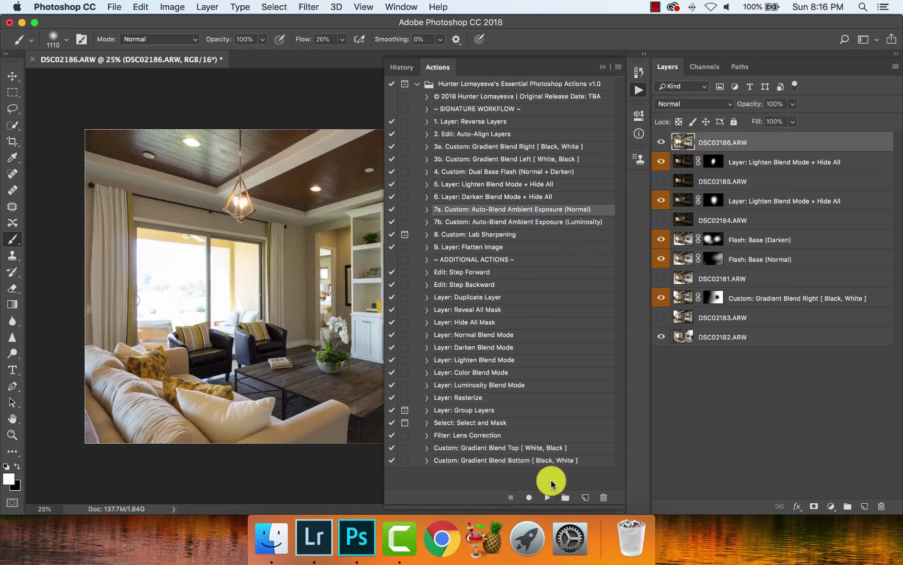
pyautogui.click(547, 497)
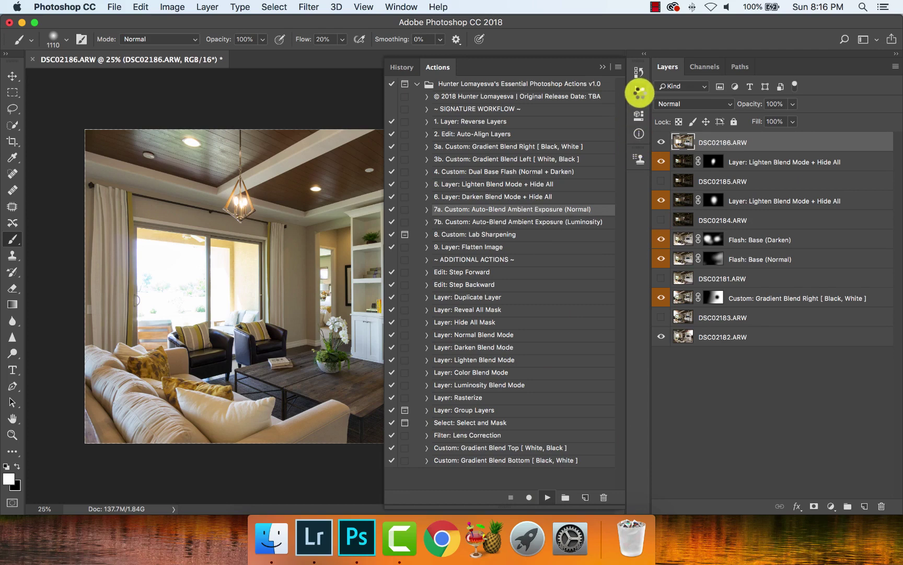
pyautogui.click(639, 90)
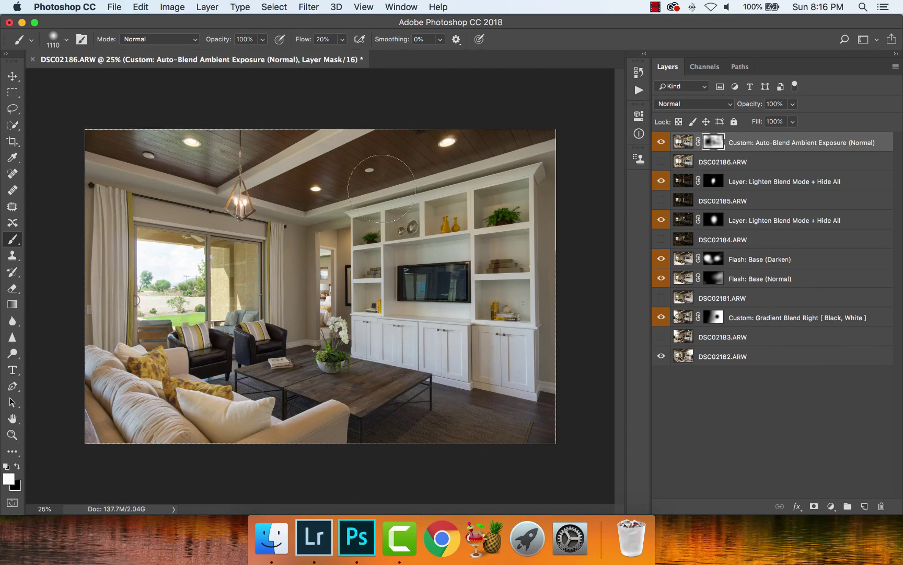
# View the new blend layer's mask on its own, then delete the Normal auto-blend layer.
pyautogui.click(722, 150)
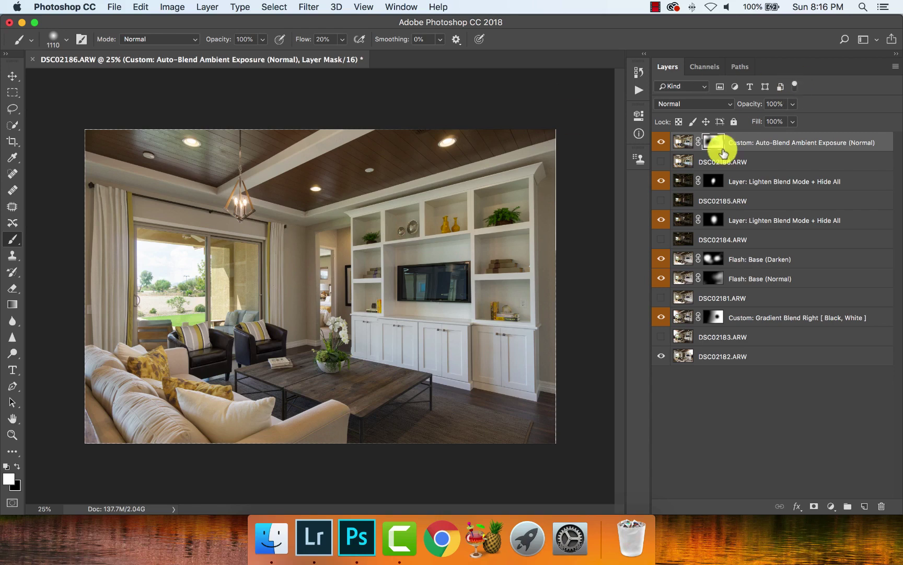
pyautogui.keyDown('alt'); pyautogui.click(717, 147); pyautogui.keyUp('alt')
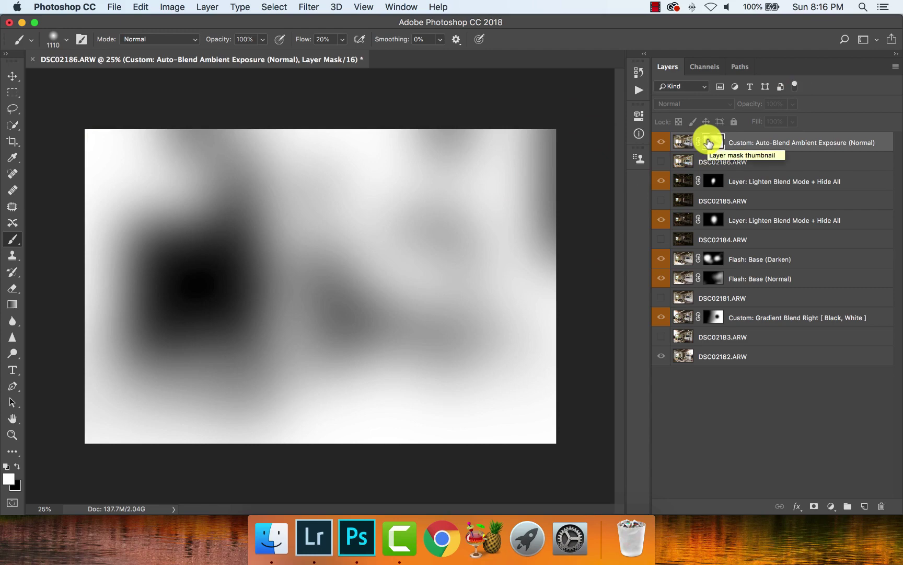
pyautogui.keyDown('alt'); pyautogui.click(709, 143); pyautogui.keyUp('alt')
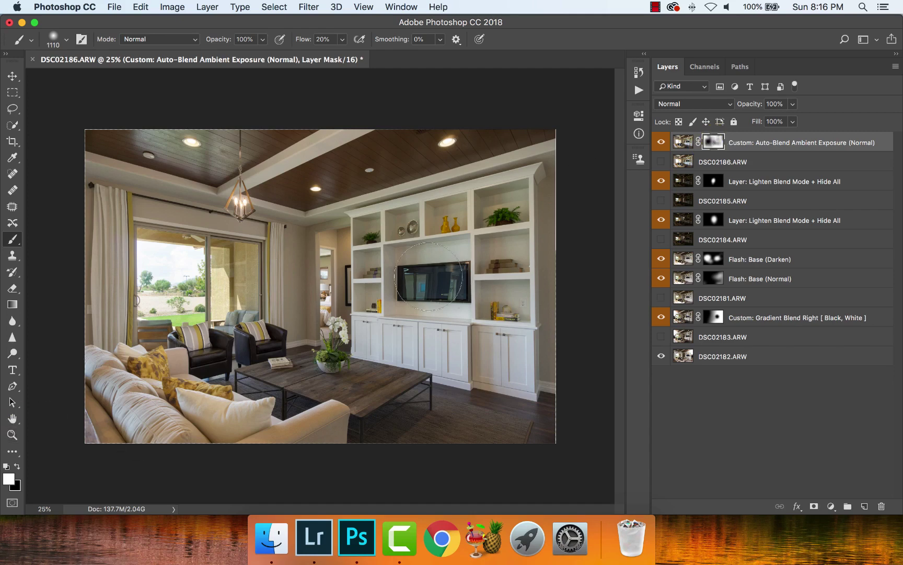
pyautogui.moveTo(428, 277); pyautogui.dragTo(517, 322)
pyautogui.press('x')
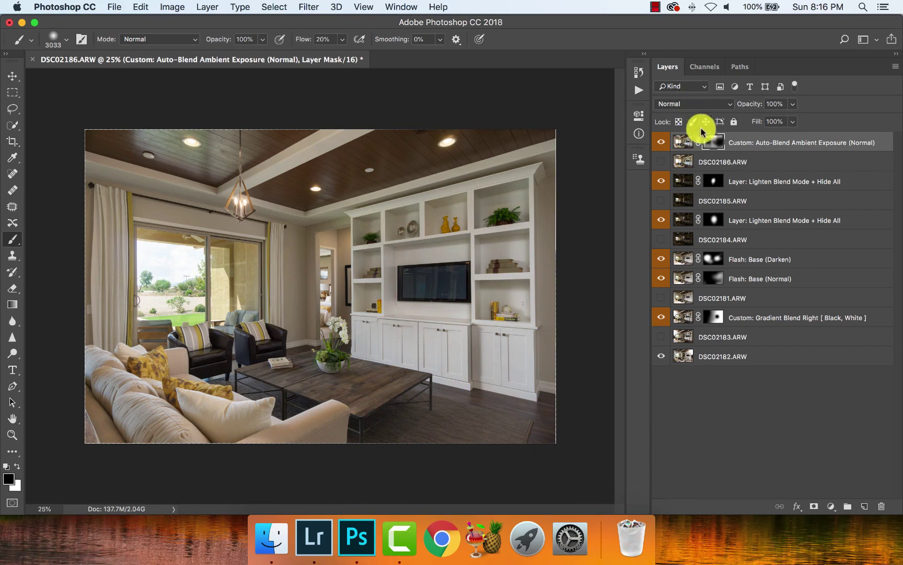
pyautogui.press('Delete')
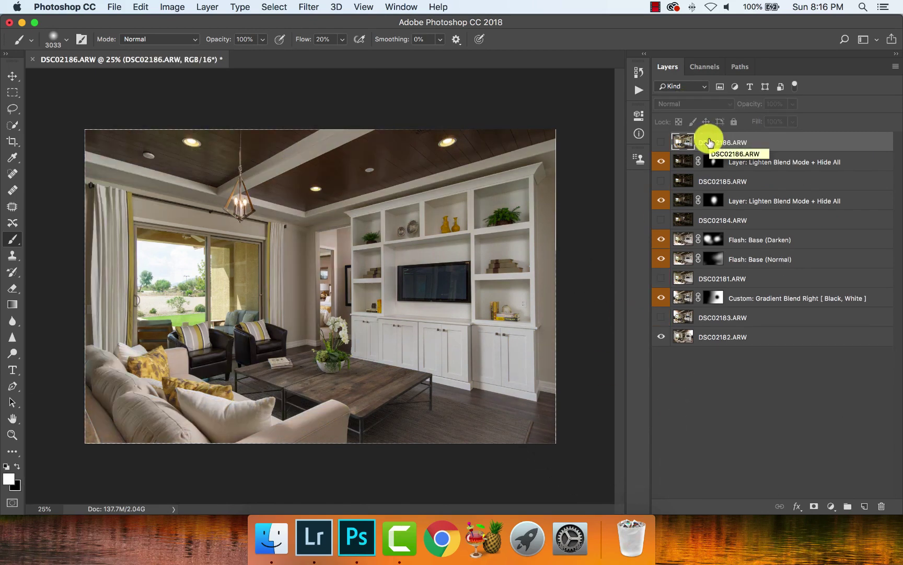
# Confirm the layer removal and run the Luminosity ambient exposure auto-blend action.
pyautogui.click(661, 142)
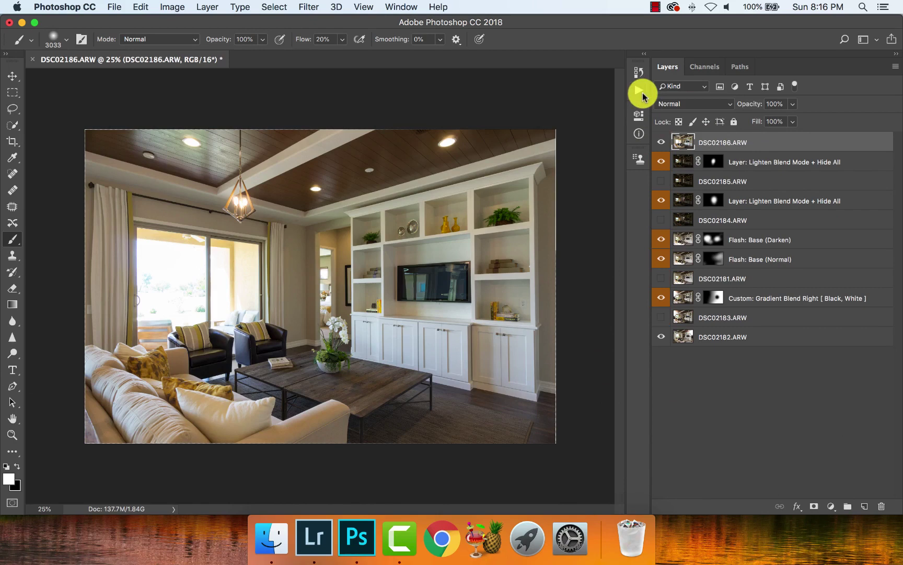
pyautogui.click(640, 92)
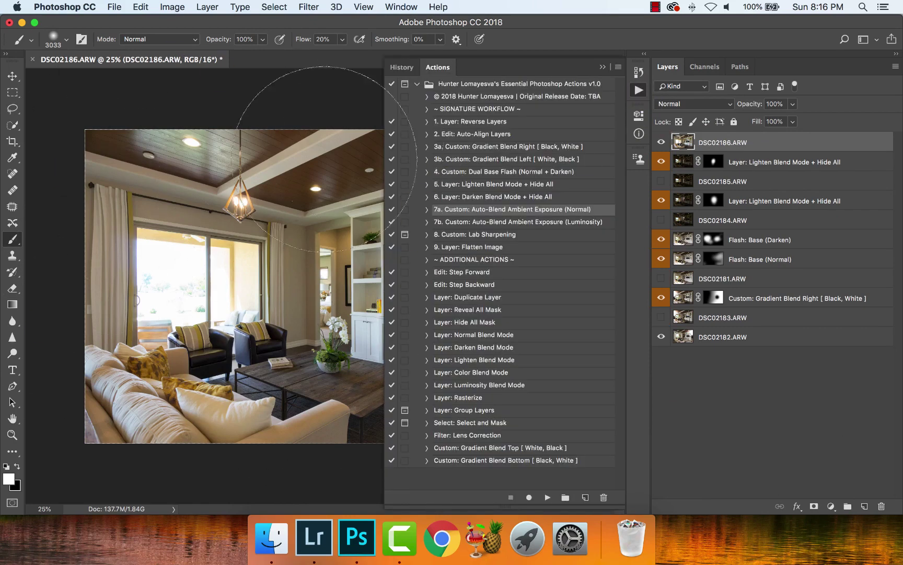
pyautogui.click(519, 221)
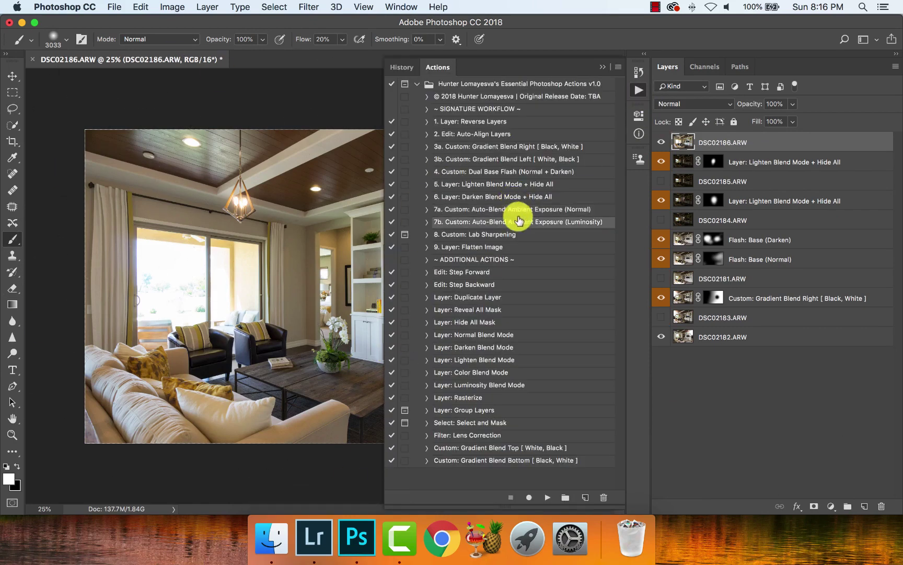
pyautogui.click(547, 497)
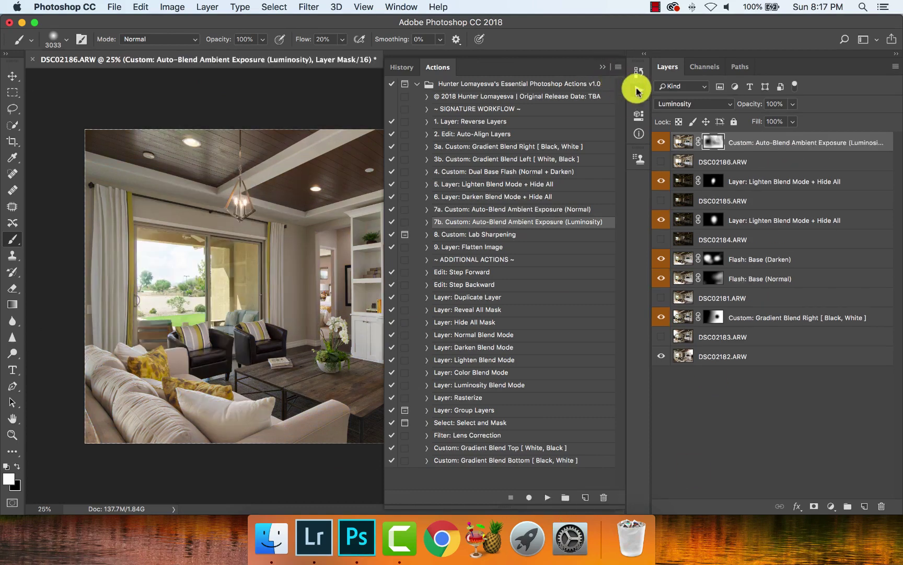
pyautogui.click(638, 89)
# Paint the Luminosity layer's mask, resizing the brush to about 2417 px and switching to black.
pyautogui.moveTo(528, 252); pyautogui.dragTo(525, 250)
pyautogui.moveTo(193, 276); pyautogui.dragTo(181, 282)
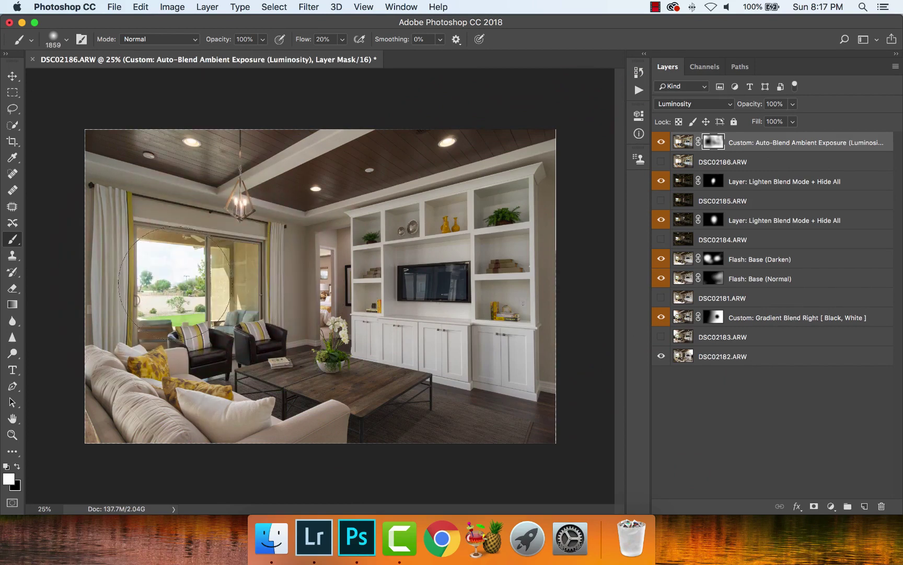
pyautogui.rightClick(184, 124)
pyautogui.moveTo(202, 121); pyautogui.dragTo(199, 135)
pyautogui.press('x')
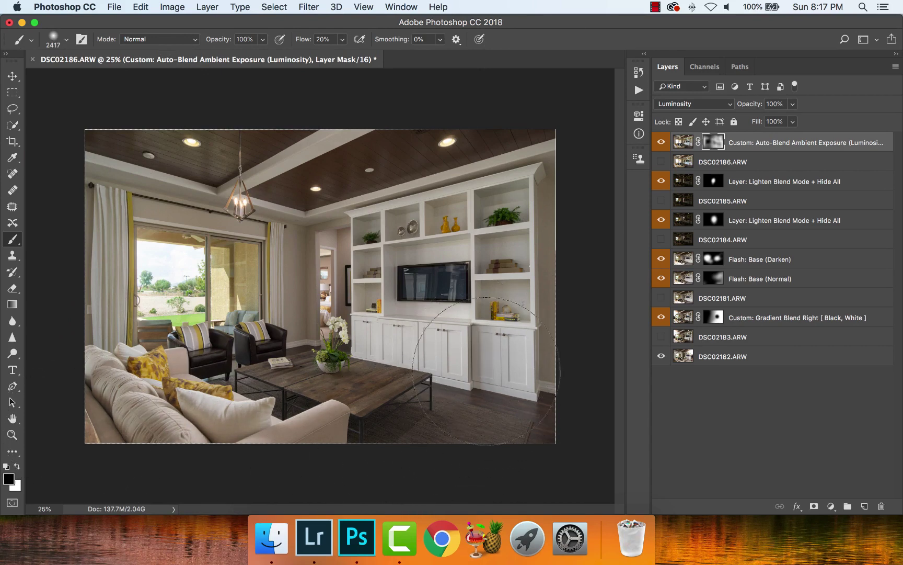
pyautogui.moveTo(314, 313)
pyautogui.mouseDown()
pyautogui.moveTo(335, 313)
pyautogui.moveTo(324, 348)
pyautogui.mouseUp()
pyautogui.press('x')
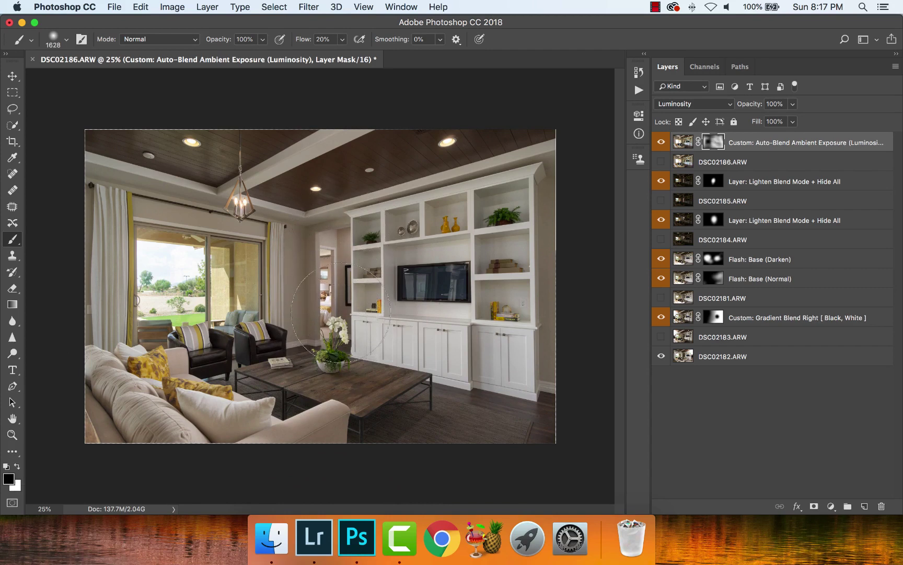
pyautogui.press('z')
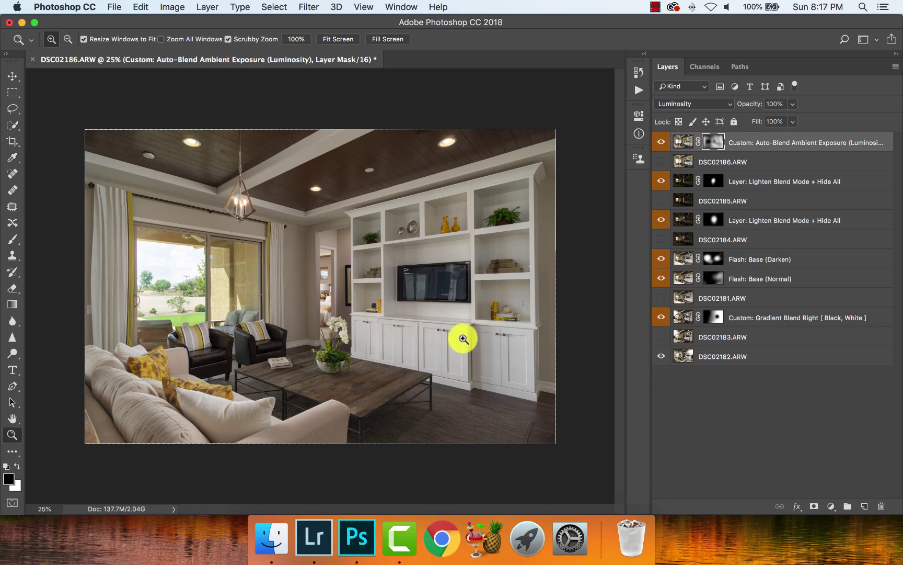
pyautogui.click(639, 90)
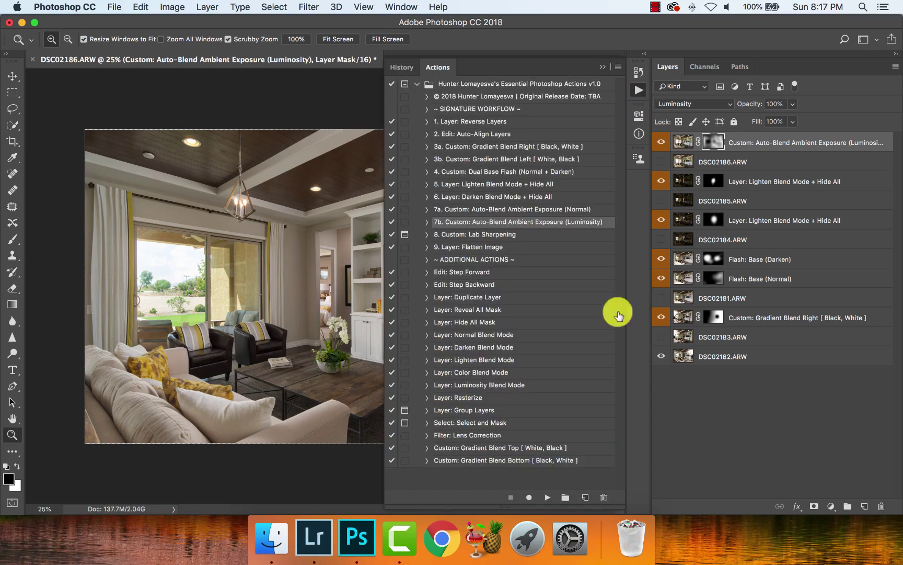
pyautogui.click(477, 235)
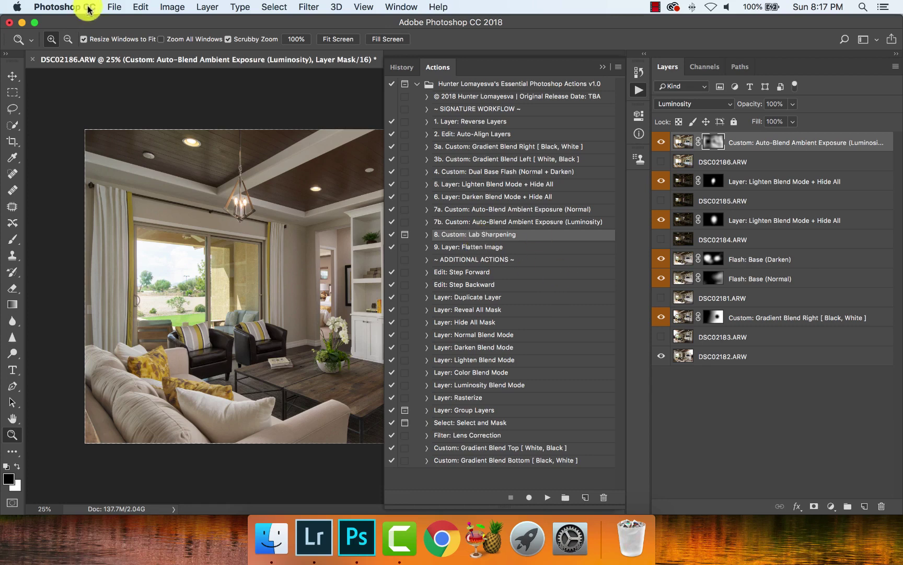
pyautogui.click(171, 7)
pyautogui.moveTo(191, 31)
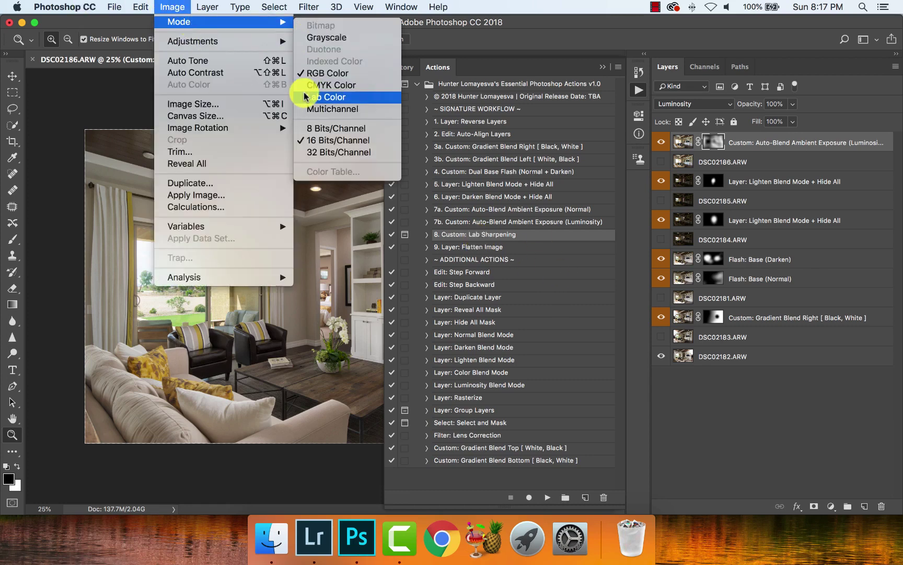
pyautogui.click(171, 7)
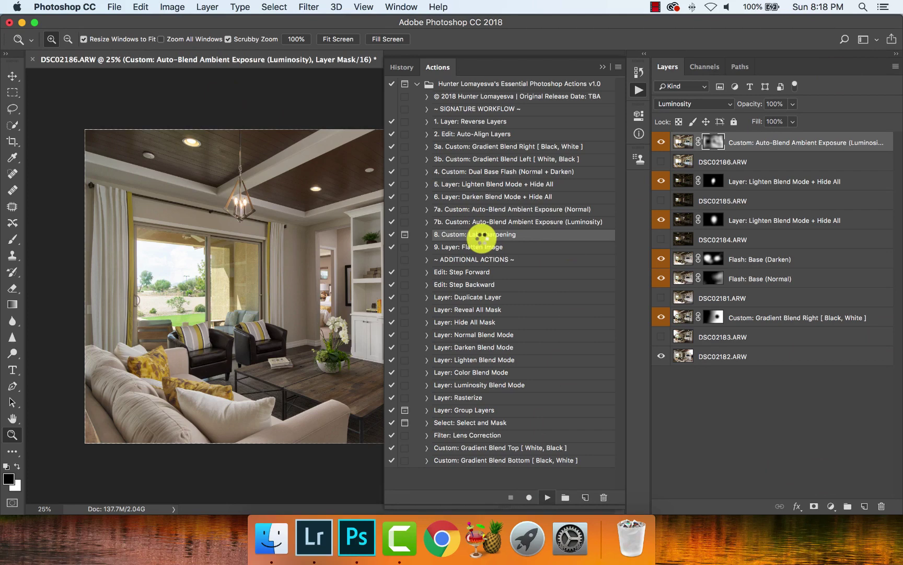
# Run Custom: Lab Sharpening, previewing window, chandelier and plant, and apply Unsharp Mask at 100%, radius 1.0 px.
pyautogui.doubleClick(481, 236)
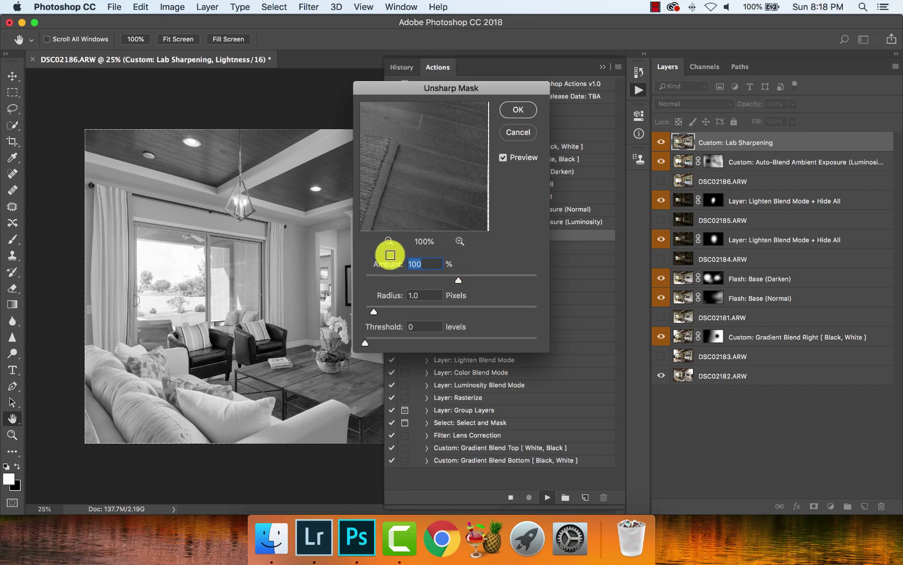
pyautogui.click(263, 281)
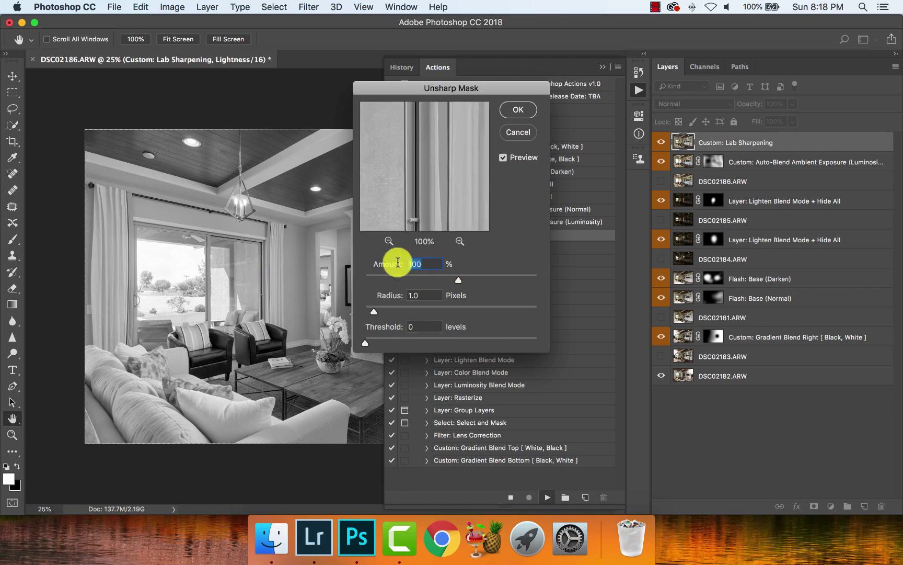
pyautogui.click(249, 201)
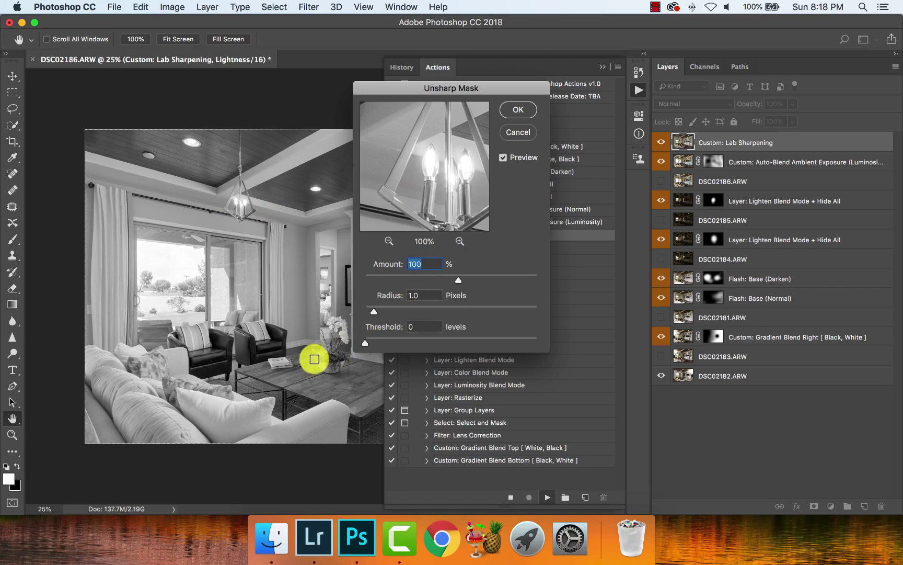
pyautogui.click(321, 357)
pyautogui.moveTo(456, 281); pyautogui.dragTo(330, 283)
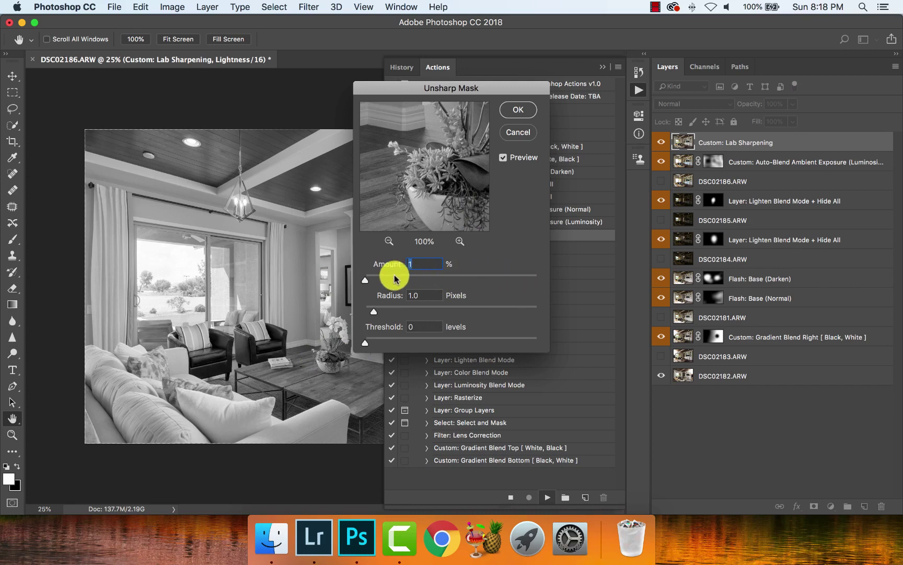
pyautogui.write('200')
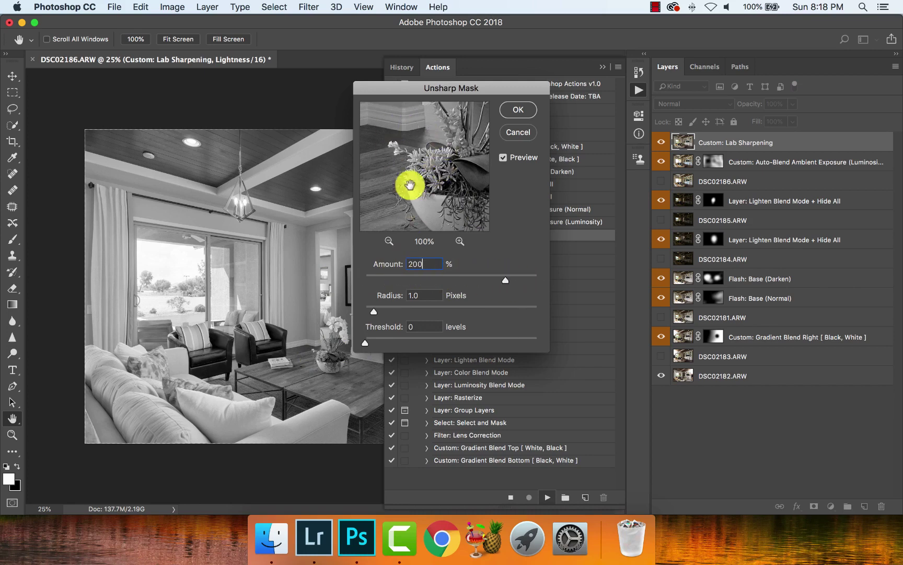
pyautogui.press('BackSpace')
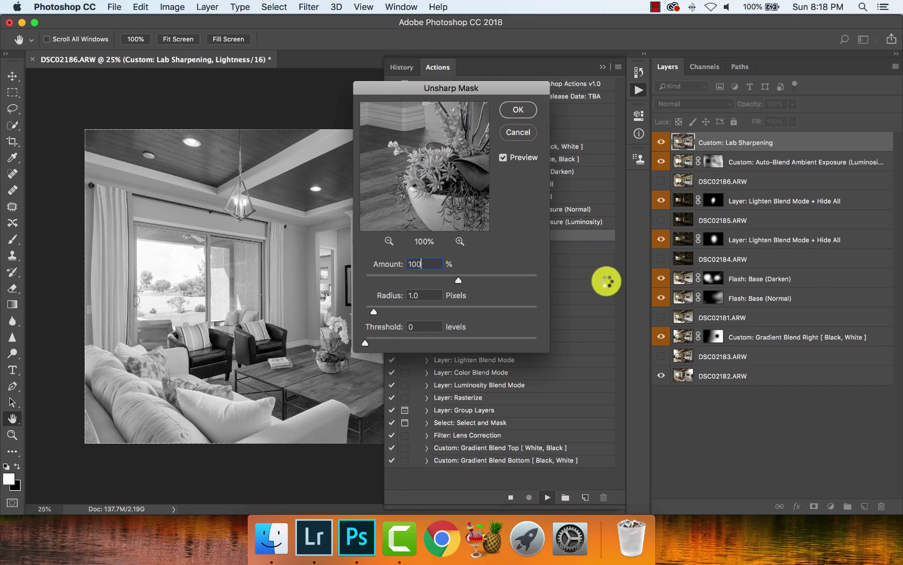
pyautogui.click(530, 105)
# Check the document's current colour mode and its colour channels without changing anything.
pyautogui.click(636, 92)
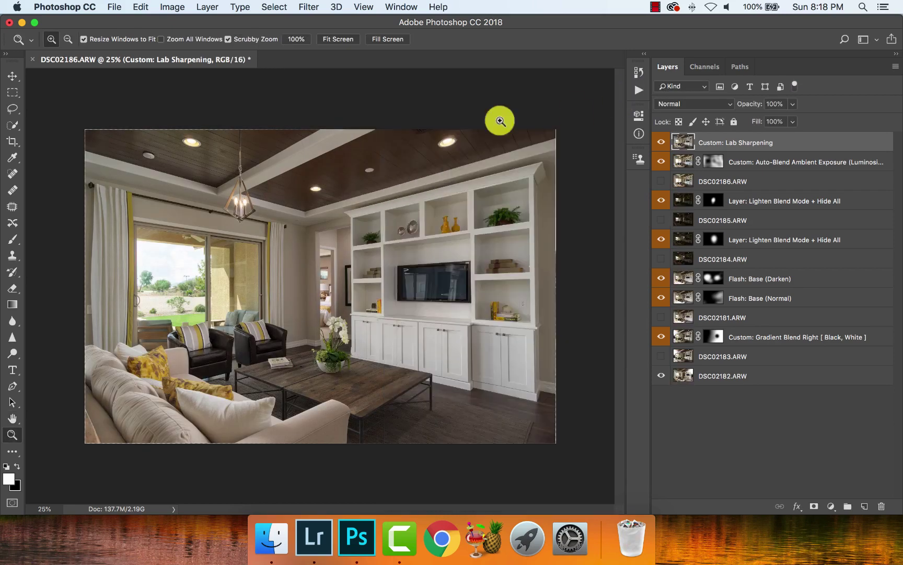
pyautogui.click(167, 7)
pyautogui.moveTo(230, 22)
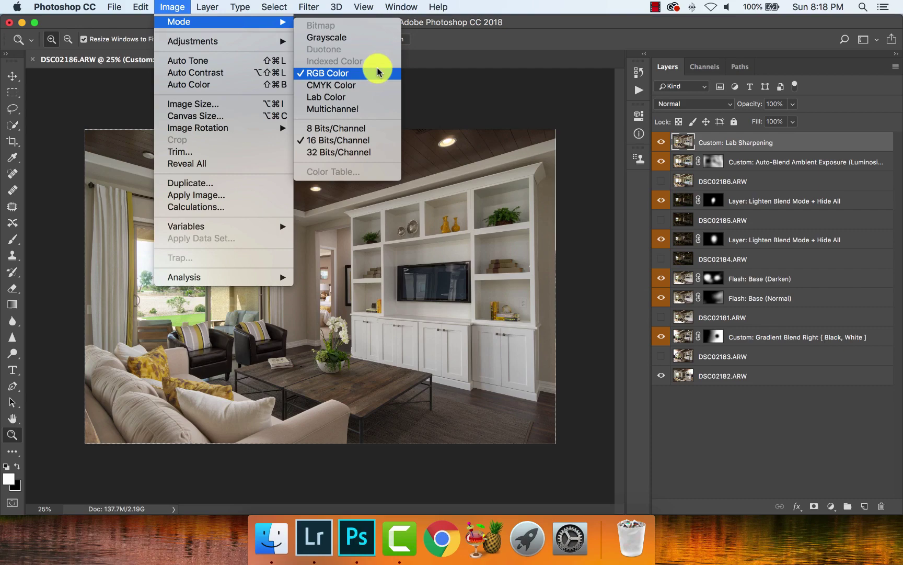
pyautogui.click(169, 7)
pyautogui.click(702, 66)
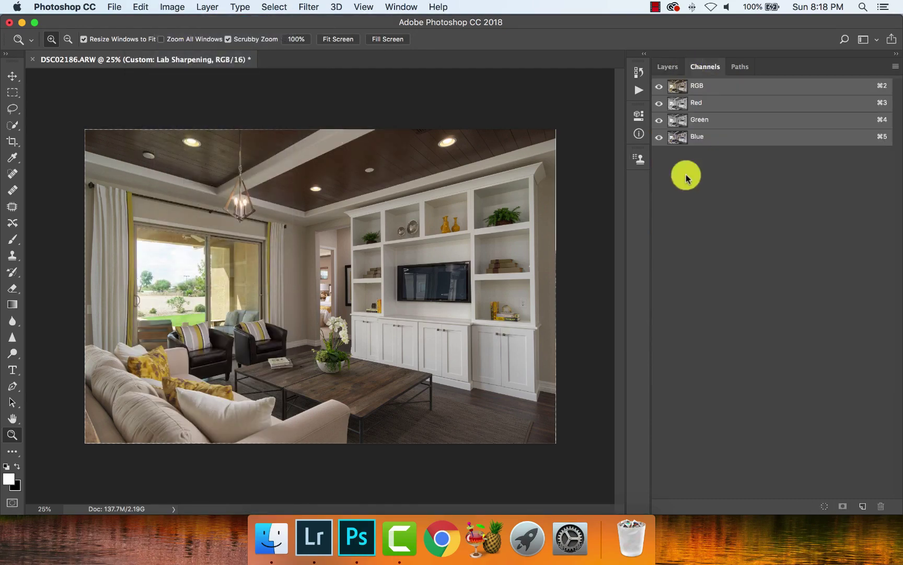
pyautogui.click(665, 67)
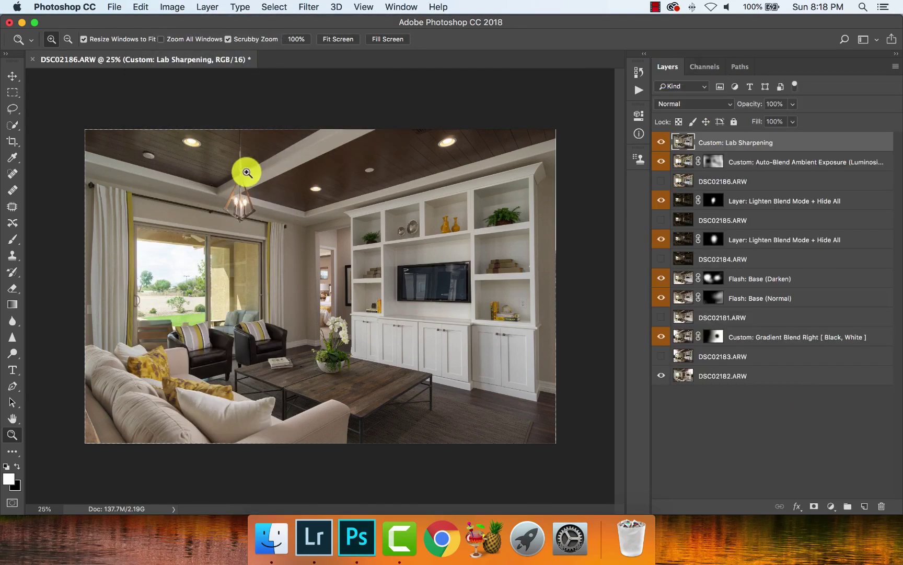
# Zoom in on the potted plant and toggle the Lab Sharpening layer to compare.
pyautogui.moveTo(323, 346); pyautogui.dragTo(630, 146)
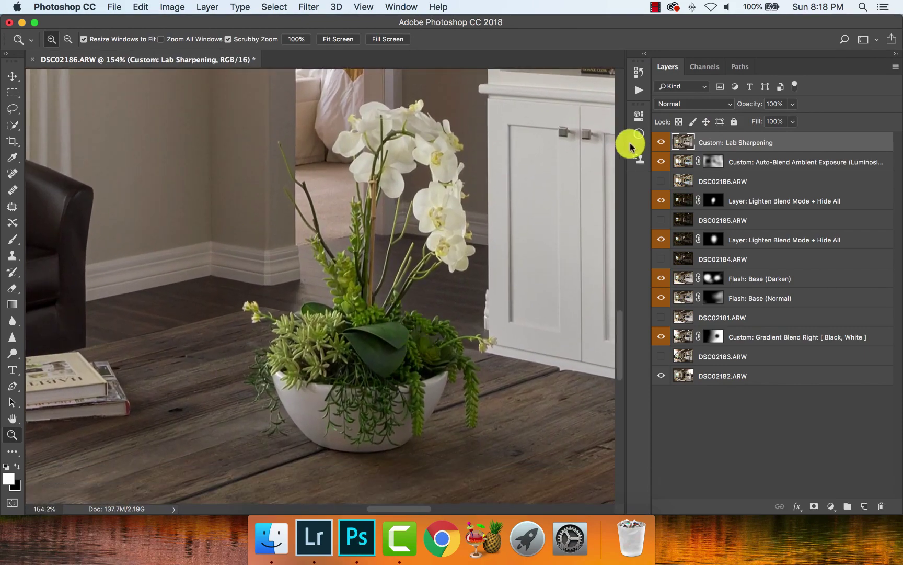
pyautogui.click(661, 142)
pyautogui.click(661, 142)
pyautogui.click(661, 142)
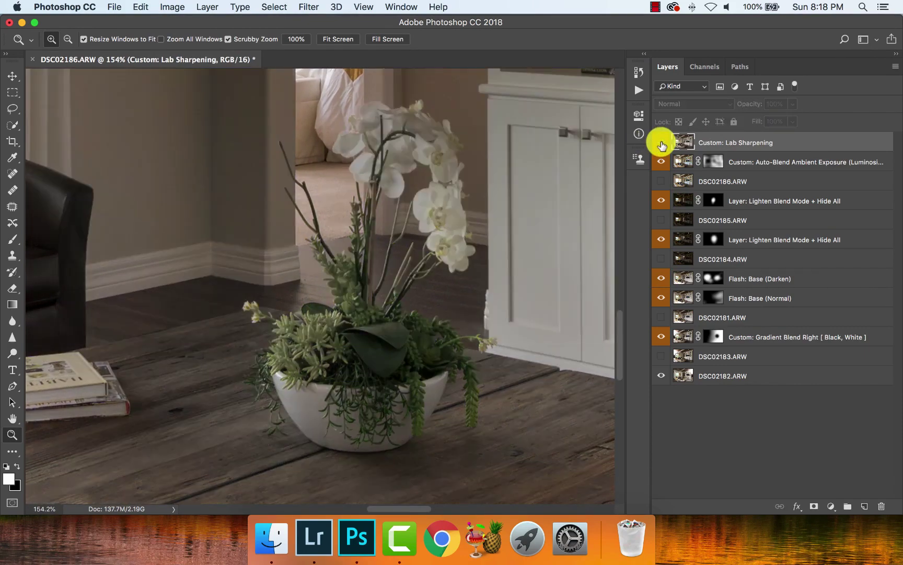
pyautogui.click(661, 142)
pyautogui.click(662, 142)
pyautogui.click(662, 142)
pyautogui.click(661, 142)
# Make Custom: Lab Sharpening visible and selected, and zoom out to the whole room photo.
pyautogui.click(675, 161)
pyautogui.click(662, 143)
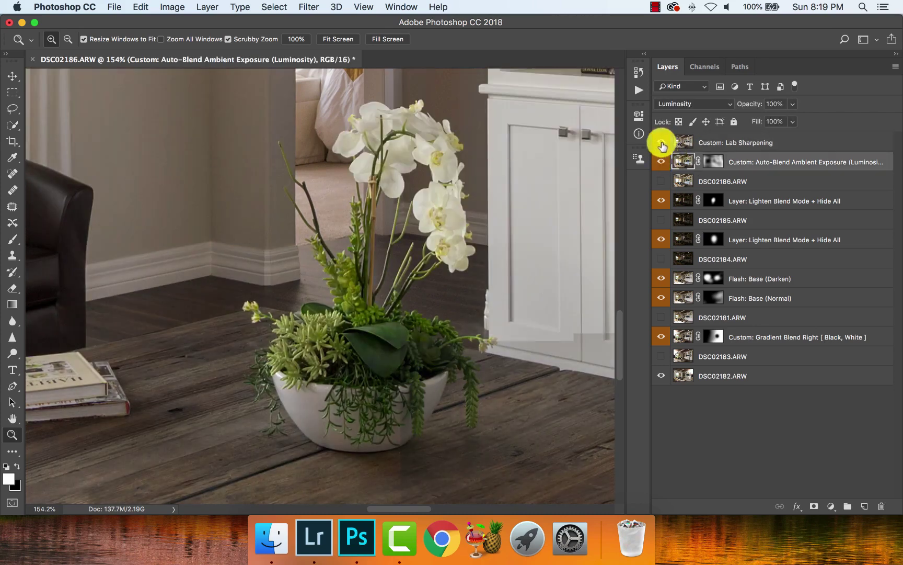
pyautogui.click(684, 141)
pyautogui.keyDown('alt'); pyautogui.click(590, 213); pyautogui.keyUp('alt')
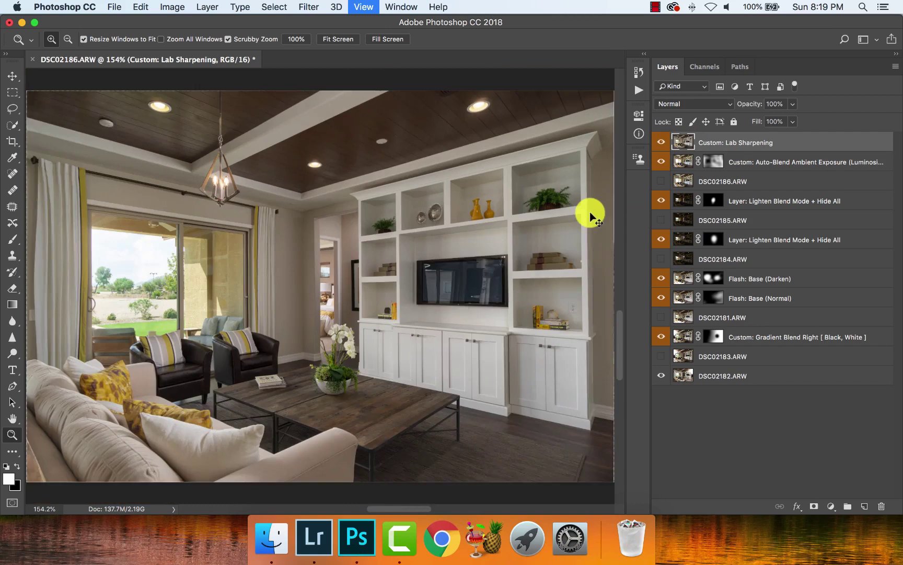
pyautogui.keyDown('alt'); pyautogui.click(590, 213); pyautogui.keyUp('alt')
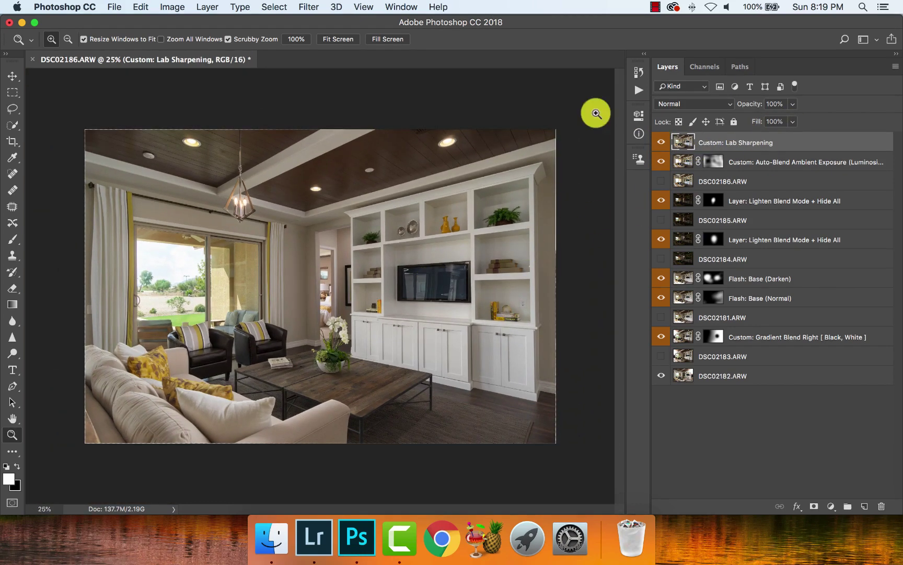
pyautogui.click(638, 90)
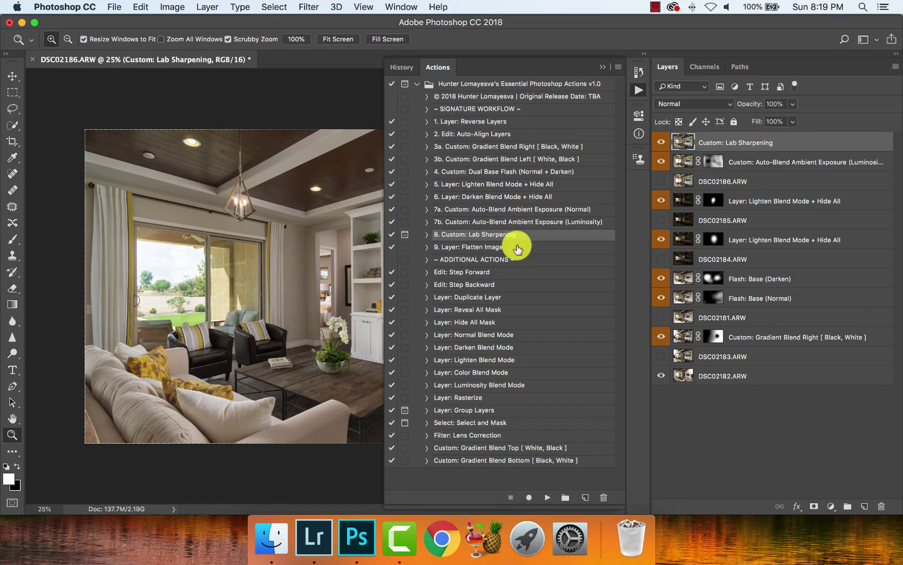
# Play '9. Layer: Flatten Image', undo it, then select Edit: Step Forward and check the Edit menu.
pyautogui.click(518, 246)
pyautogui.click(548, 497)
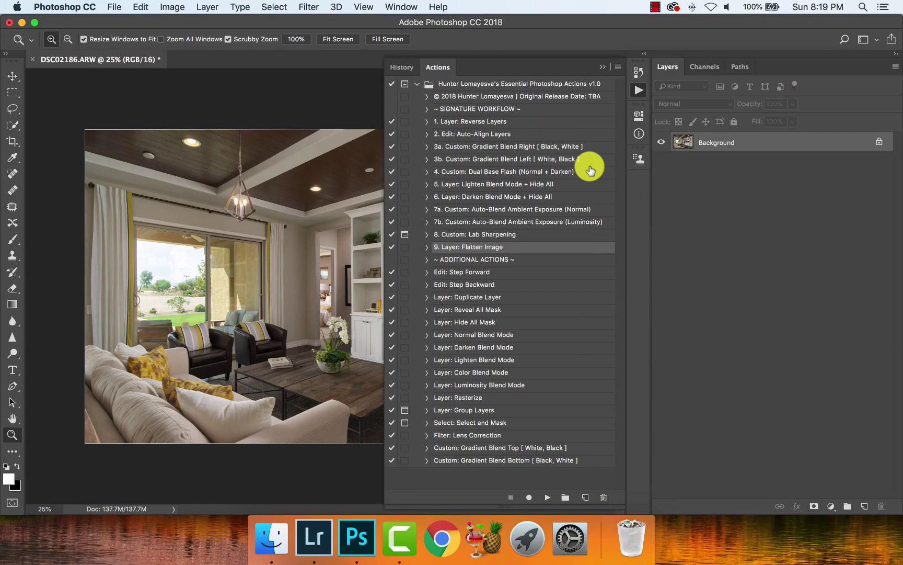
pyautogui.press('super+z')
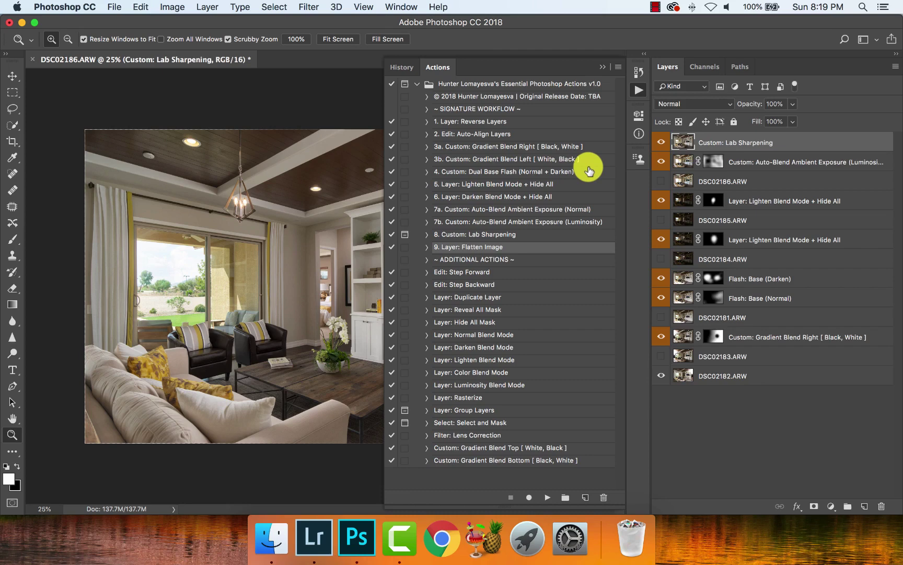
pyautogui.click(512, 271)
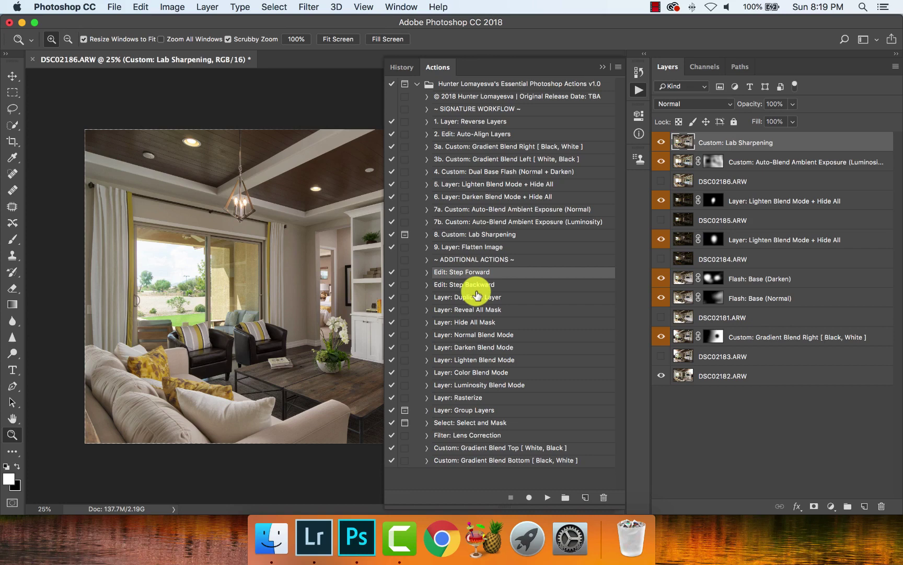
pyautogui.click(153, 5)
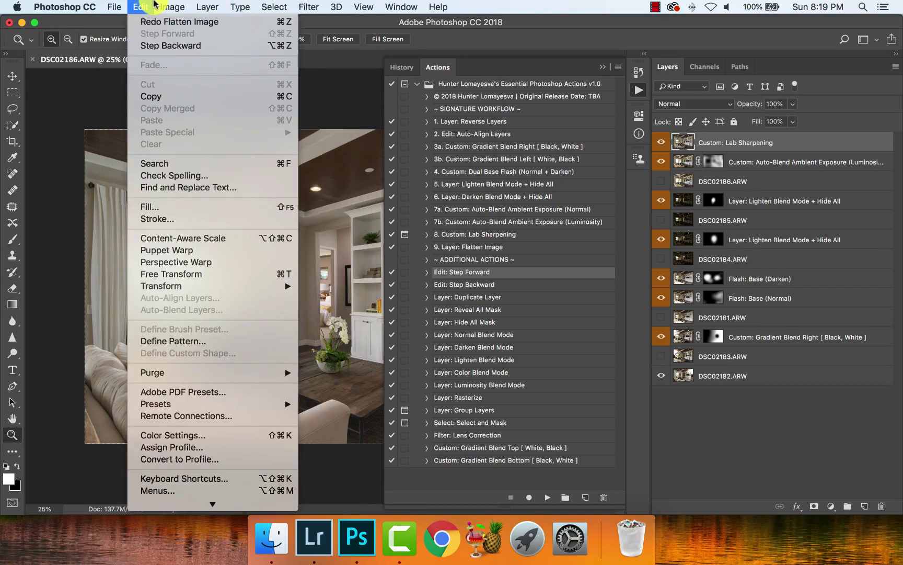
# Assign the Edit: Step Forward action the shortcut Shift+Command+F1.
pyautogui.click(583, 254)
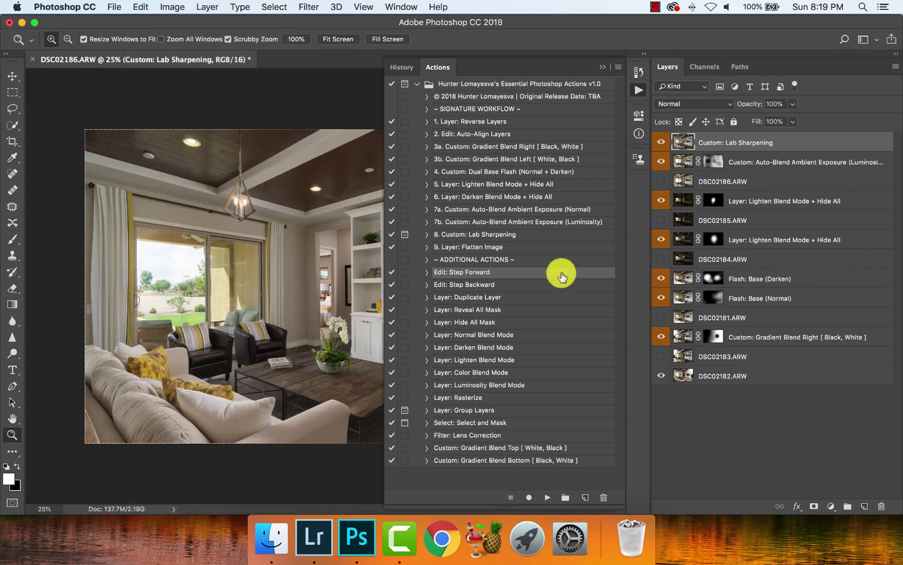
pyautogui.click(557, 286)
pyautogui.click(568, 273)
pyautogui.doubleClick(596, 279)
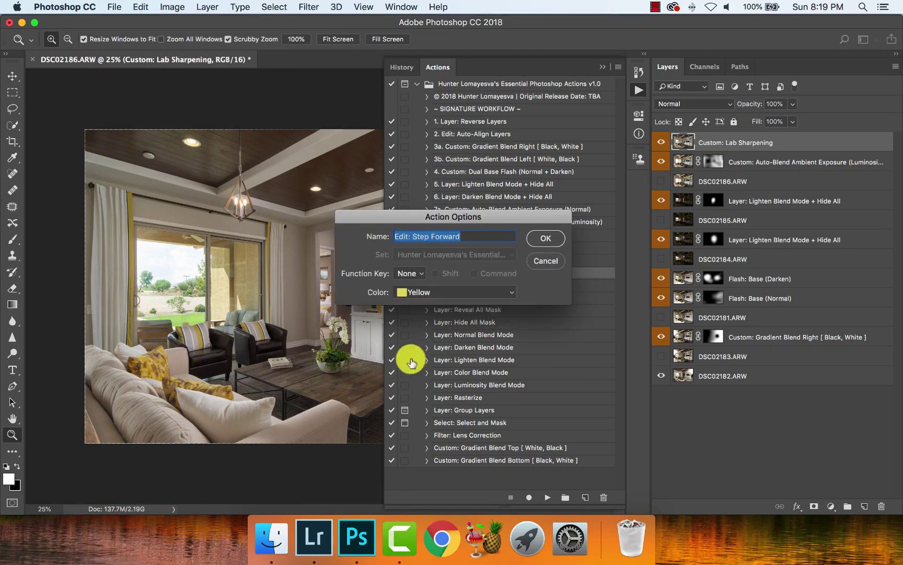
pyautogui.click(421, 273)
pyautogui.click(405, 291)
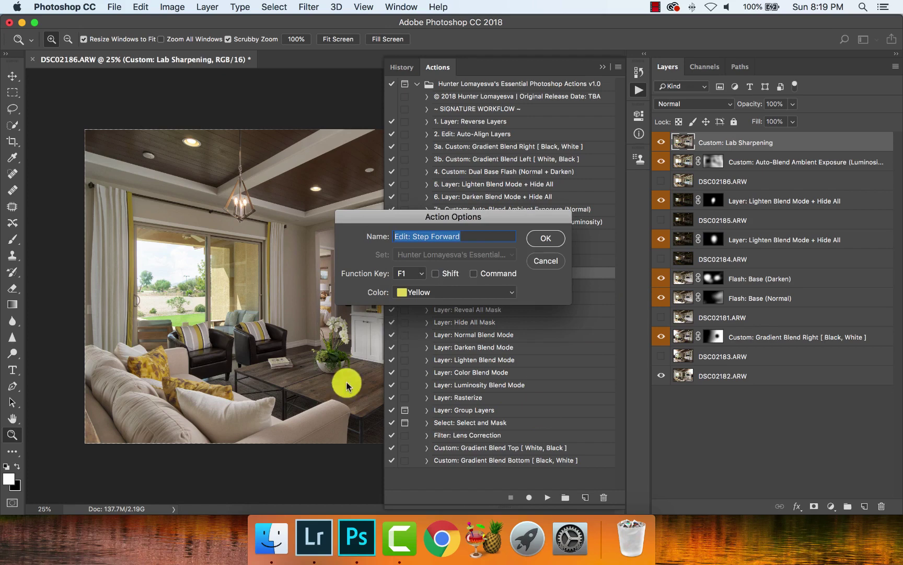
pyautogui.click(442, 274)
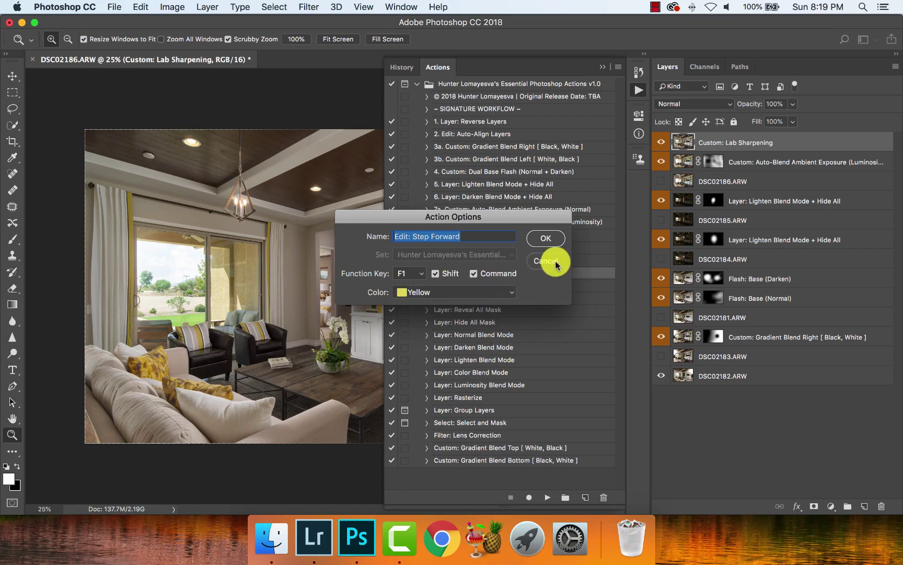
pyautogui.click(546, 240)
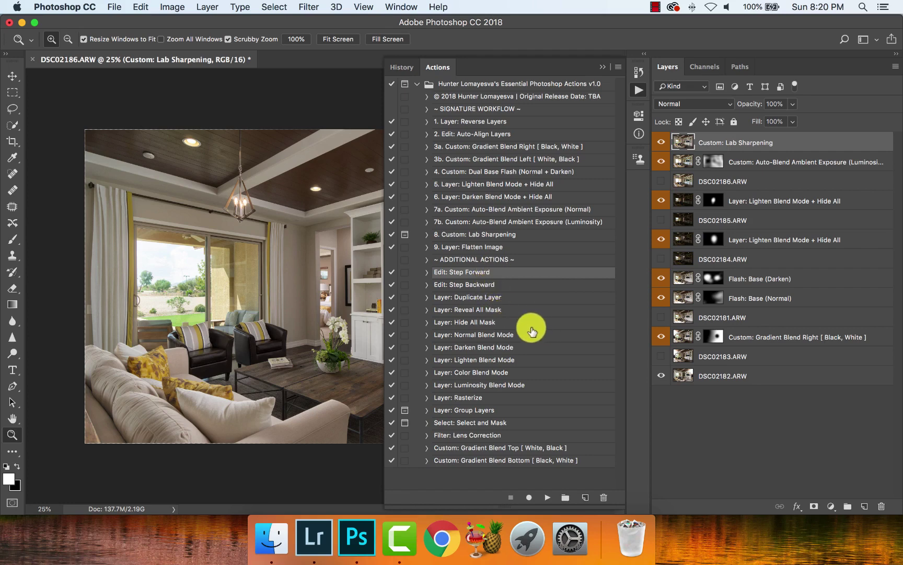
pyautogui.click(507, 299)
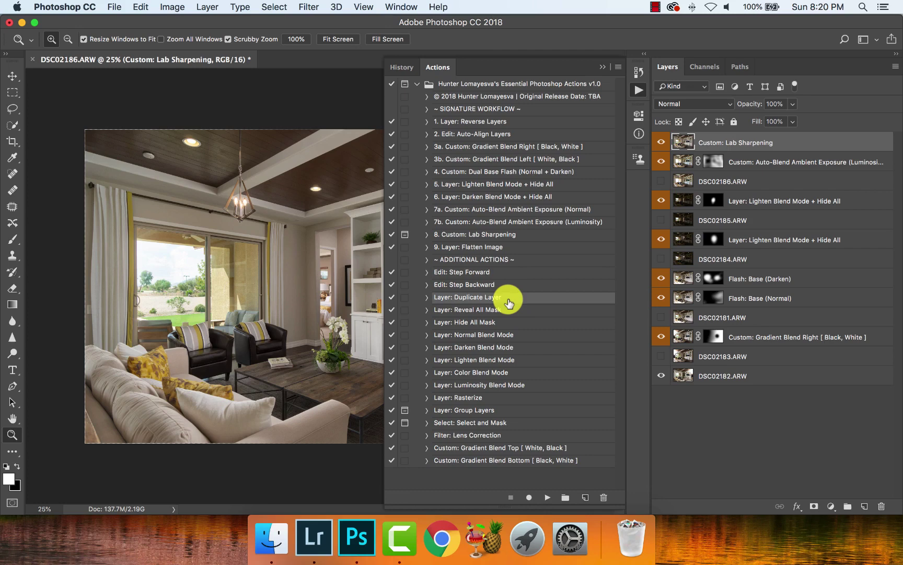
pyautogui.click(548, 498)
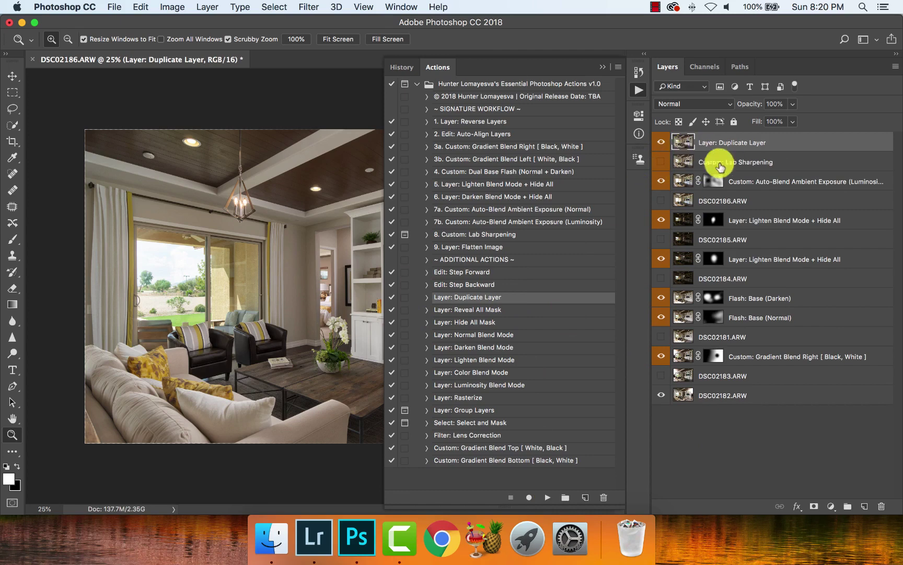
pyautogui.press('BackSpace')
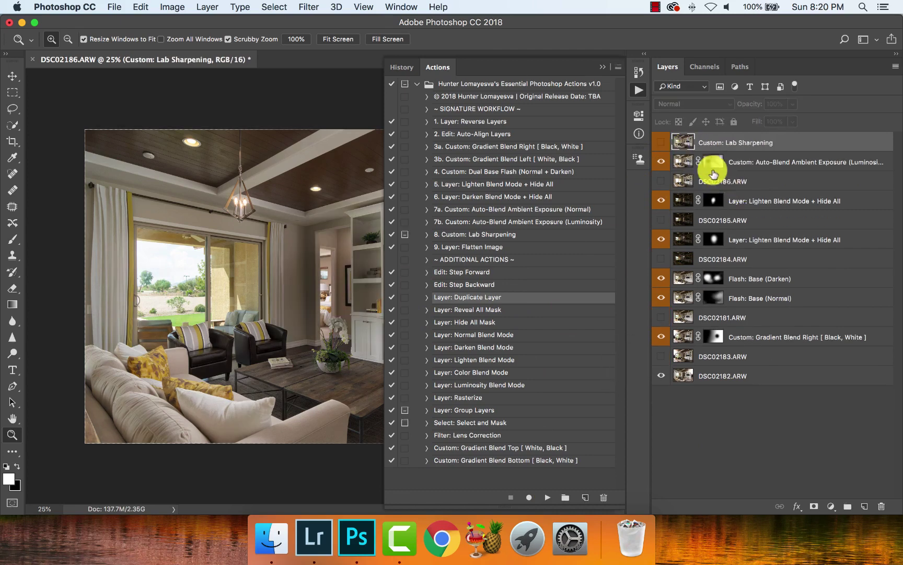
pyautogui.click(661, 142)
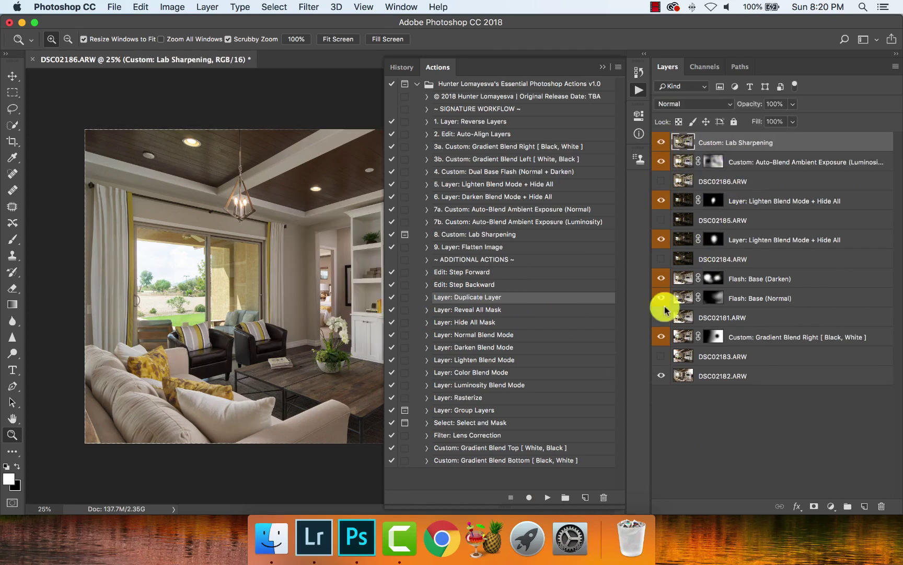
pyautogui.click(515, 311)
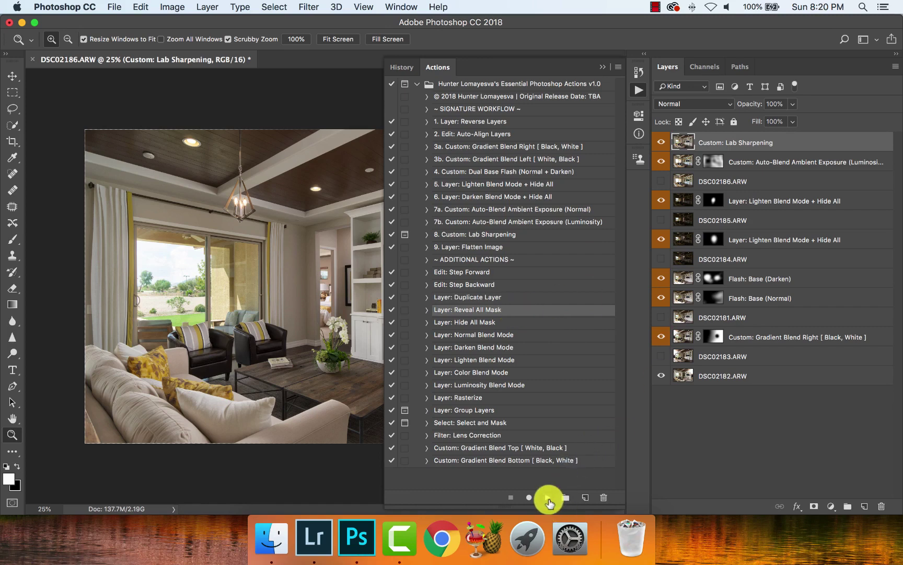
pyautogui.click(548, 497)
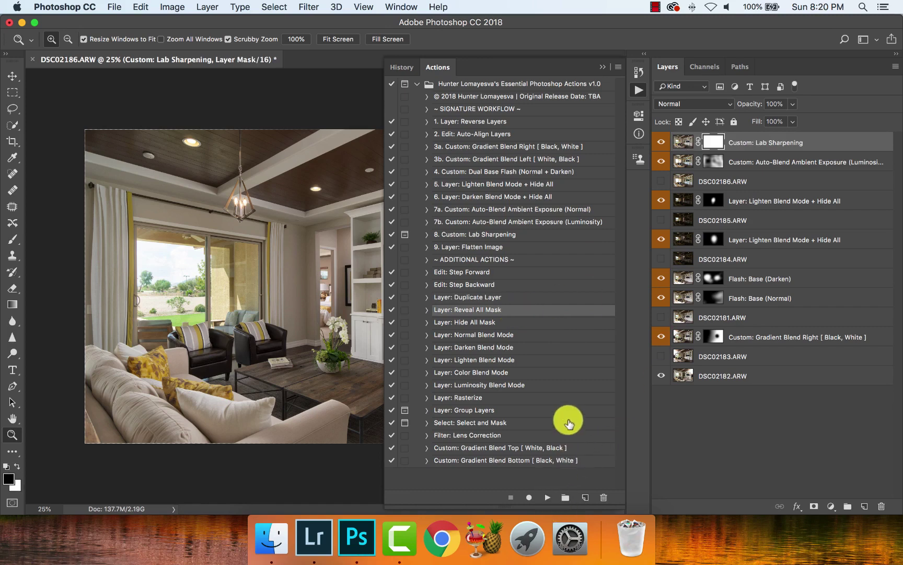
pyautogui.press('super+z')
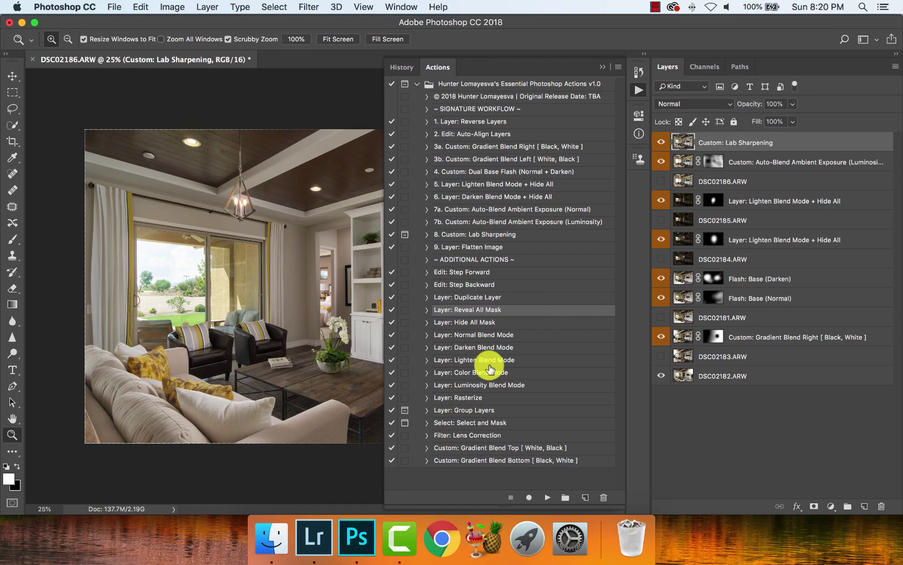
pyautogui.click(496, 322)
pyautogui.click(547, 497)
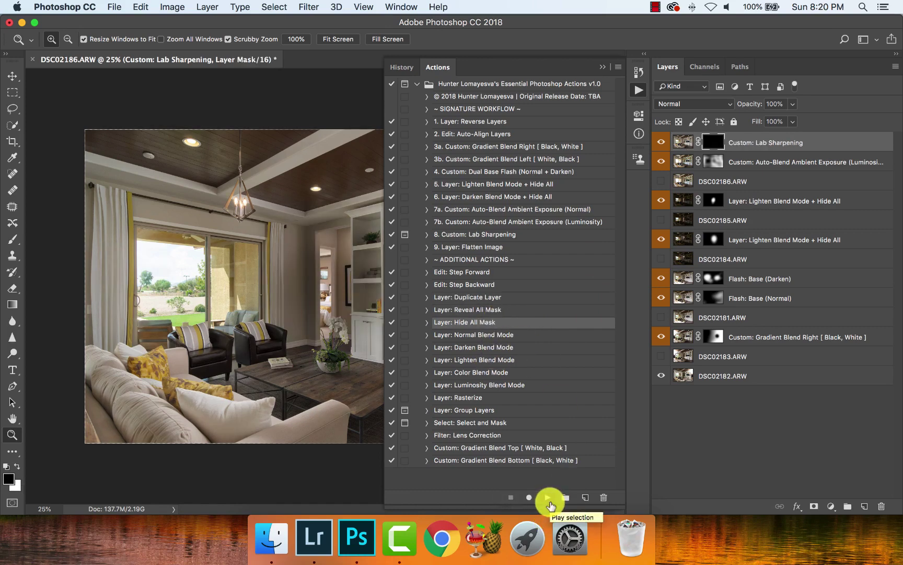
pyautogui.press('super+i')
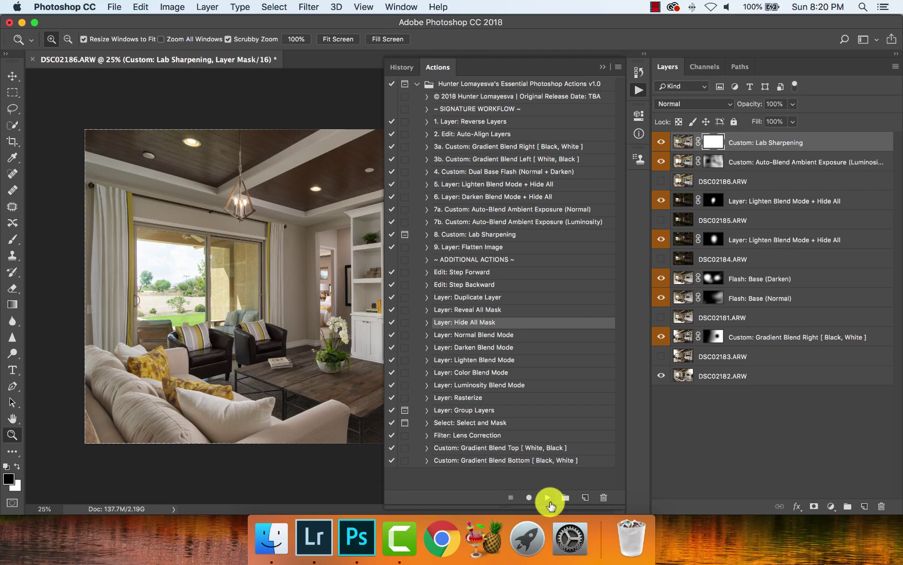
pyautogui.click(547, 497)
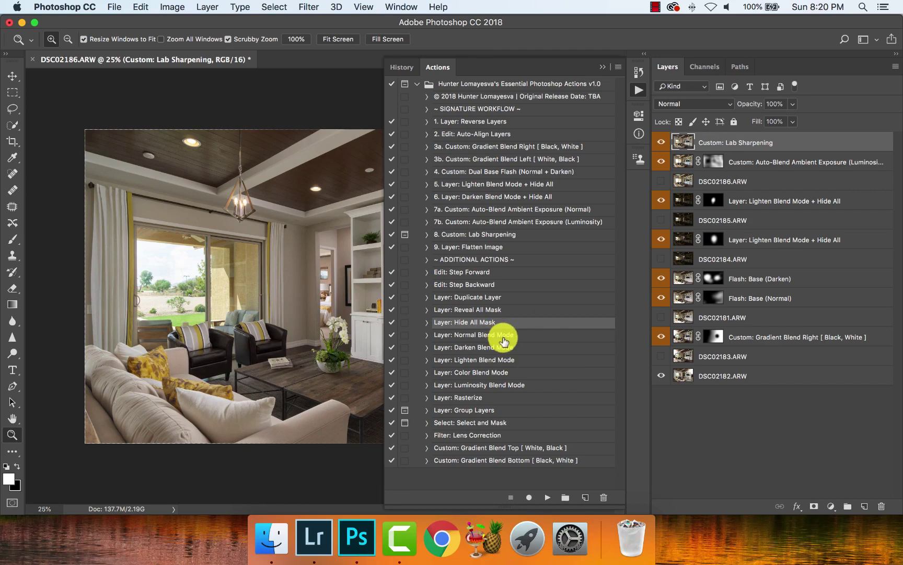
pyautogui.click(687, 105)
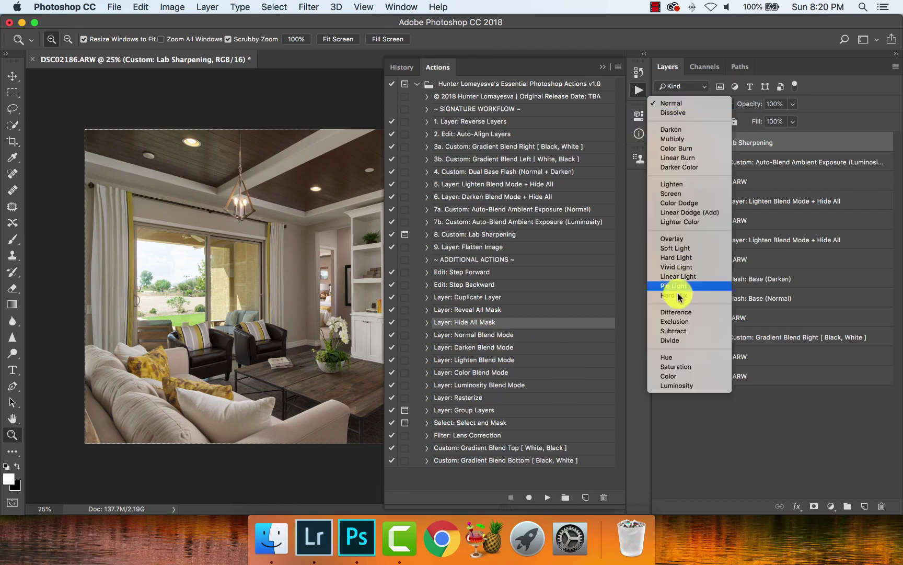
pyautogui.click(715, 385)
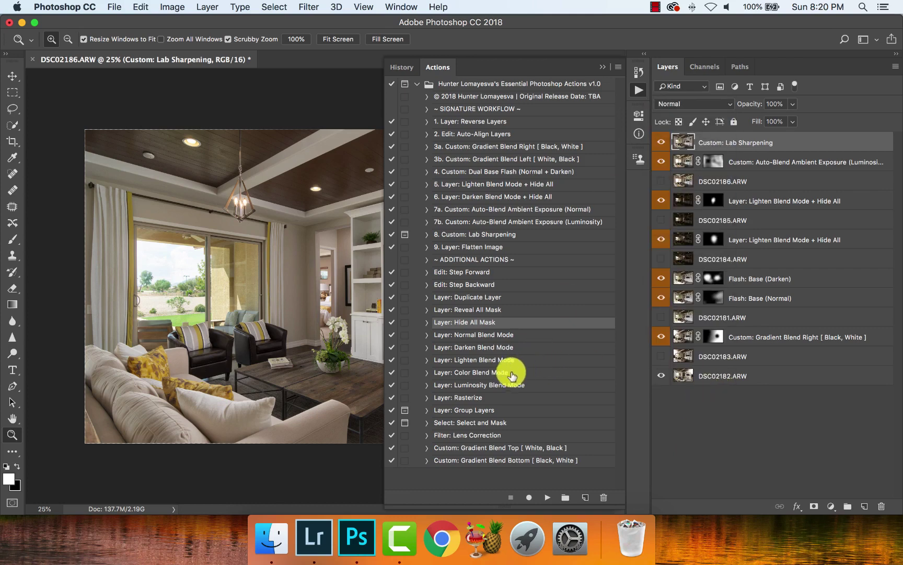
pyautogui.click(481, 398)
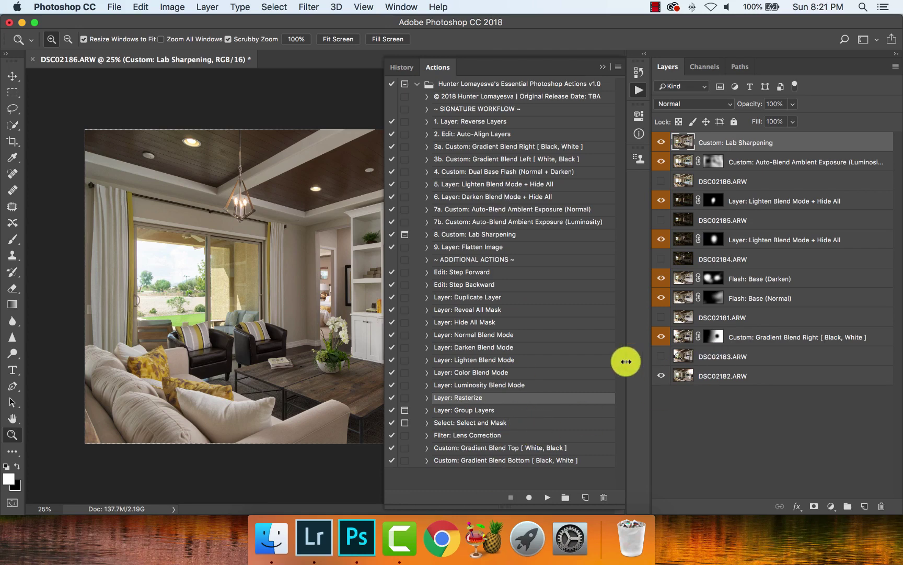
# Pick the Layer: Group Layers action and select Custom: Lab Sharpening plus the Auto-Blend layer.
pyautogui.click(466, 410)
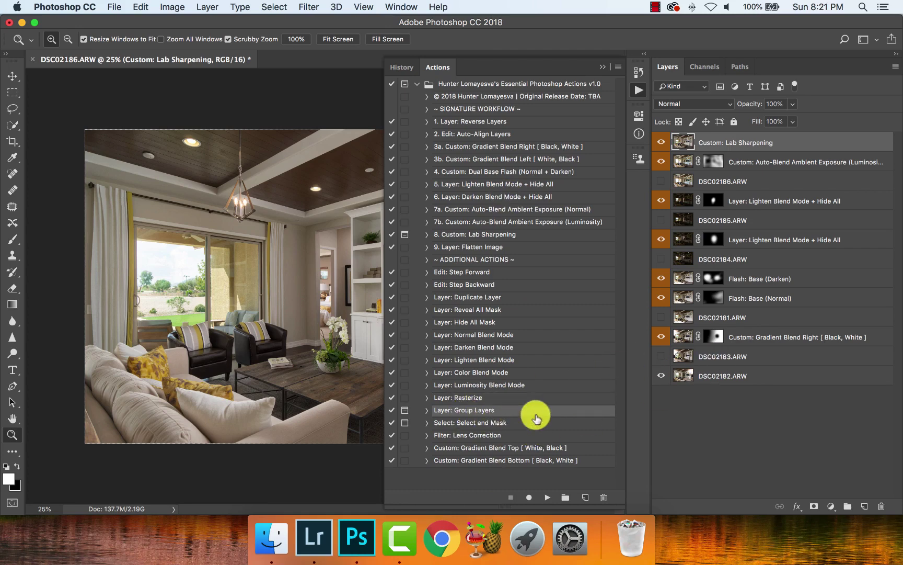
pyautogui.keyDown('shift'); pyautogui.click(697, 373); pyautogui.keyUp('shift')
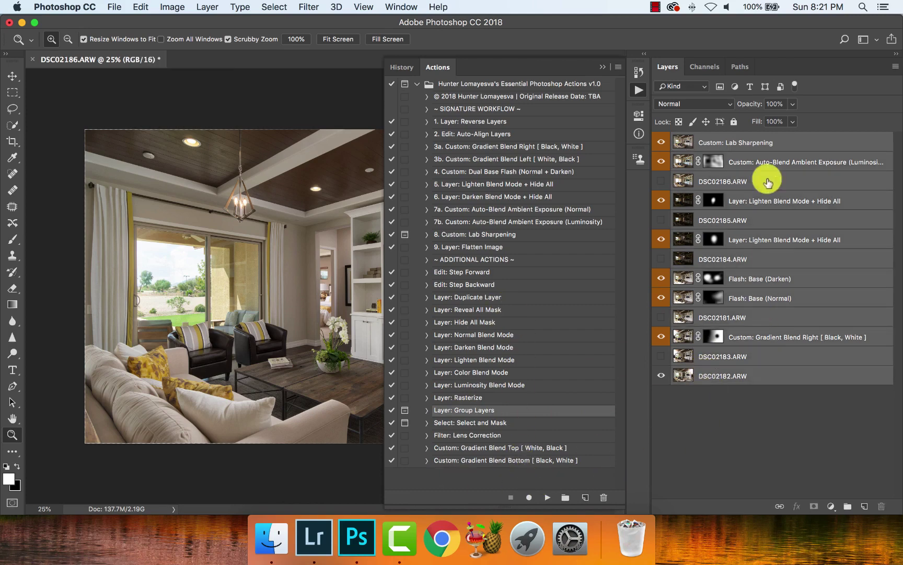
pyautogui.click(759, 141)
pyautogui.keyDown('shift'); pyautogui.click(762, 162); pyautogui.keyUp('shift')
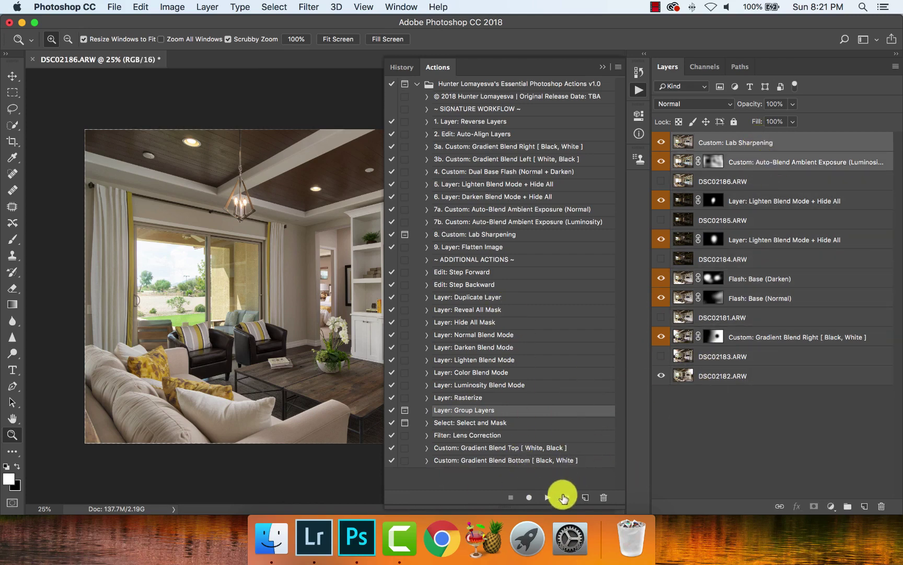
pyautogui.click(565, 497)
pyautogui.click(525, 258)
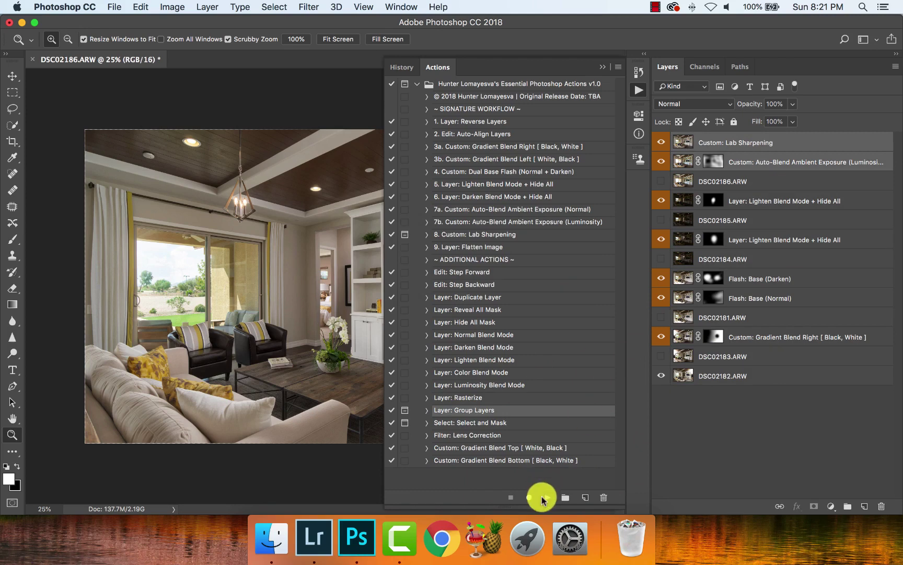
# Group the two selected layers with the action, then undo the grouping.
pyautogui.click(546, 497)
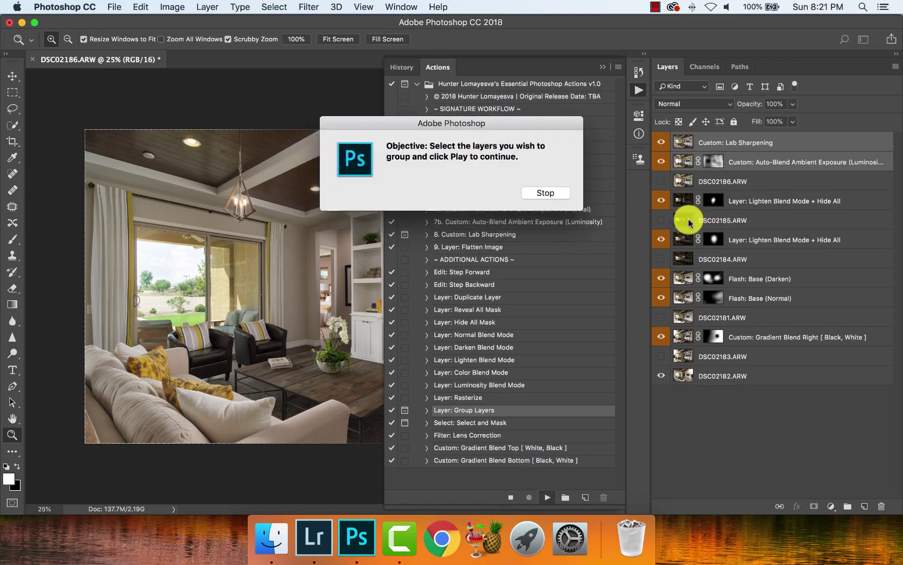
pyautogui.click(531, 190)
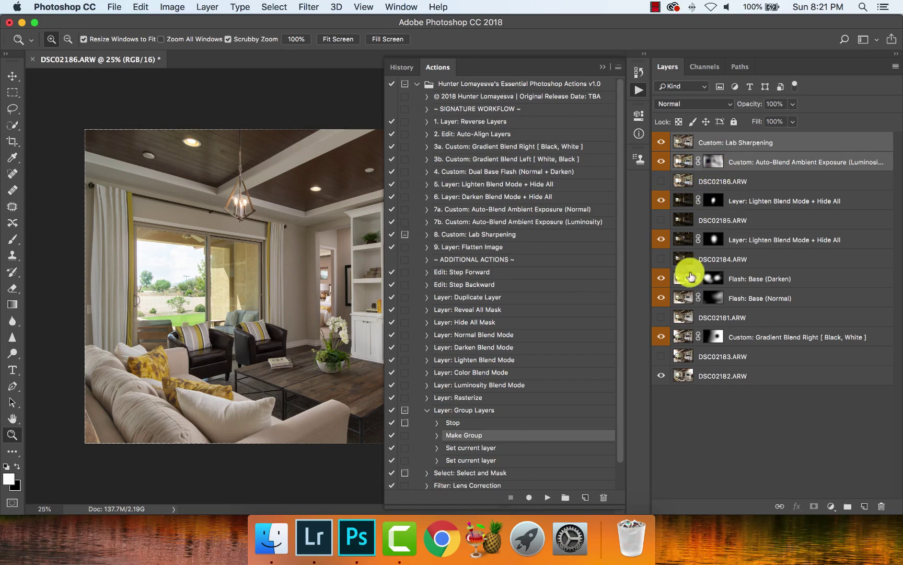
pyautogui.click(547, 497)
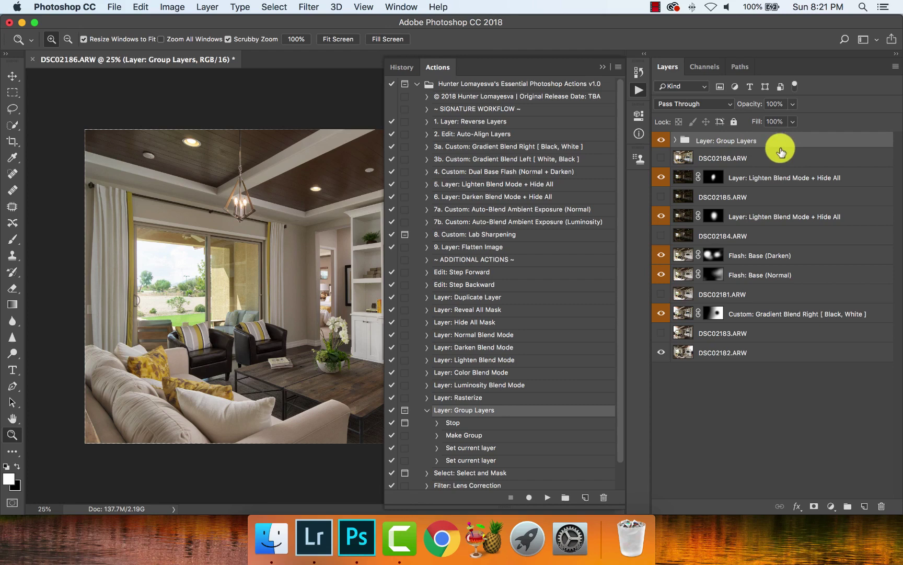
pyautogui.press('super+alt+z')
pyautogui.press('super+alt+z')
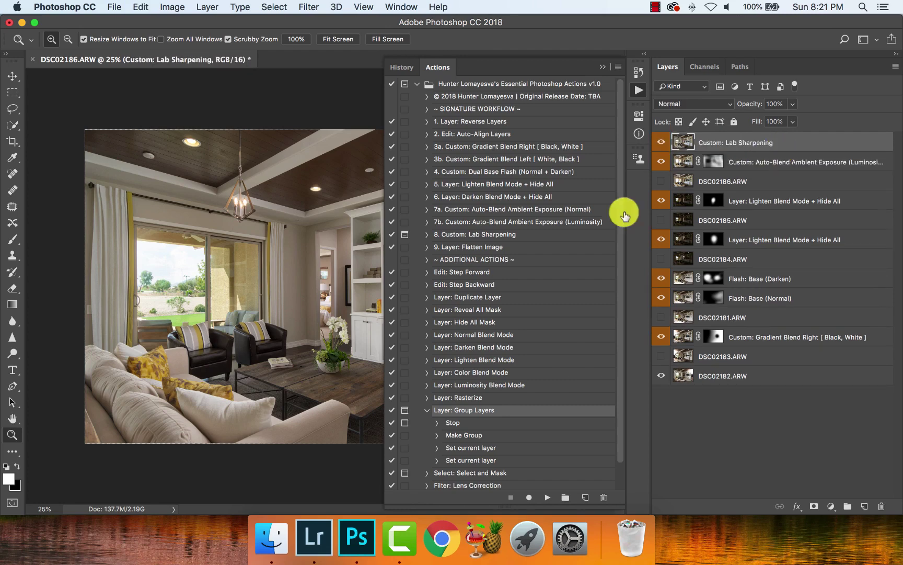
pyautogui.click(428, 410)
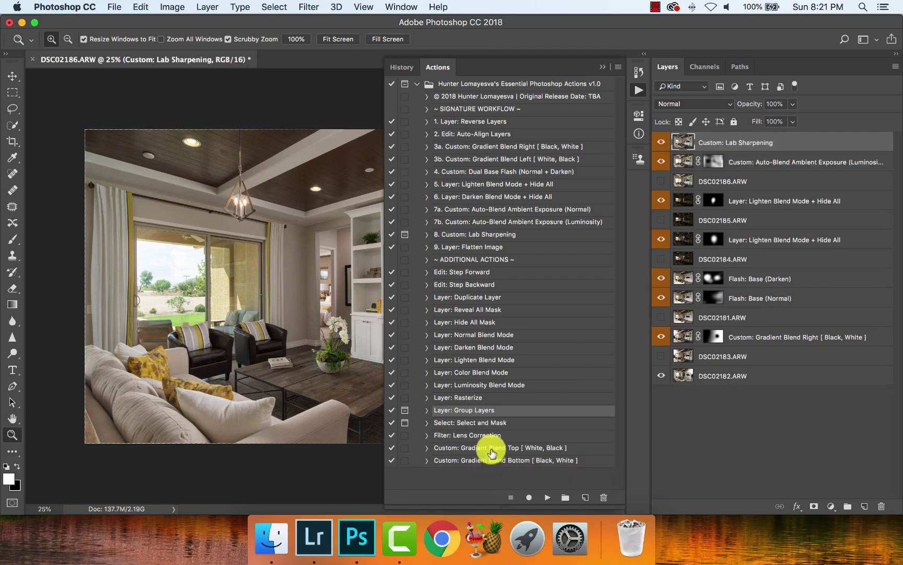
pyautogui.click(488, 422)
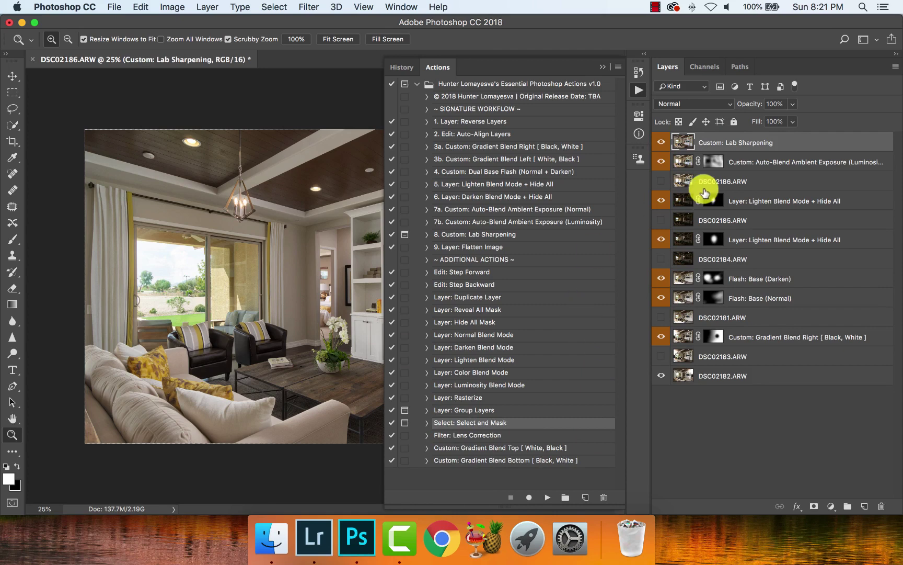
pyautogui.click(274, 7)
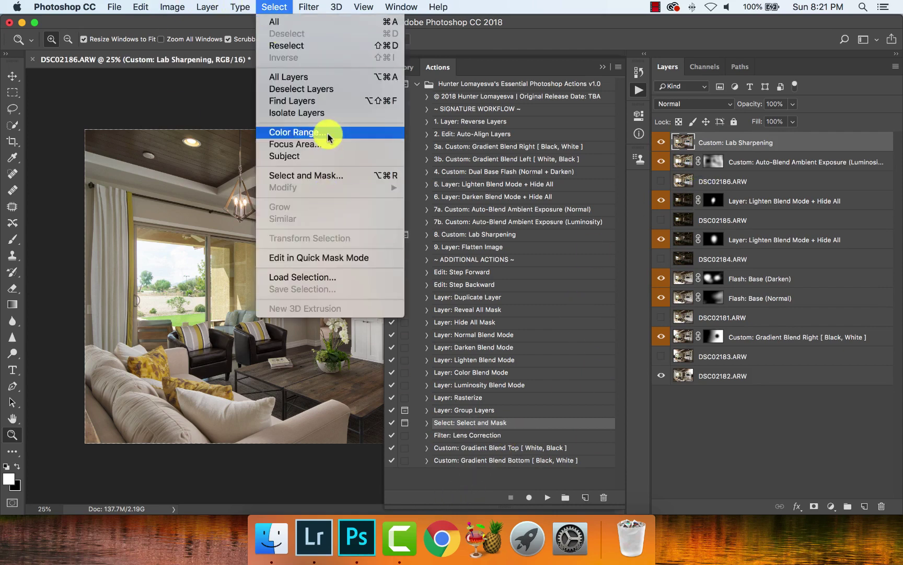
pyautogui.click(336, 174)
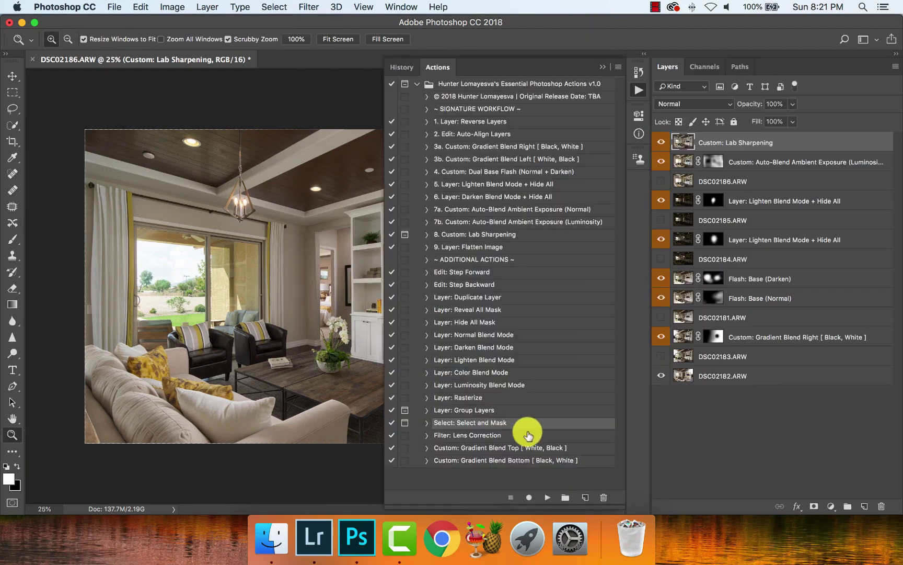
pyautogui.click(525, 434)
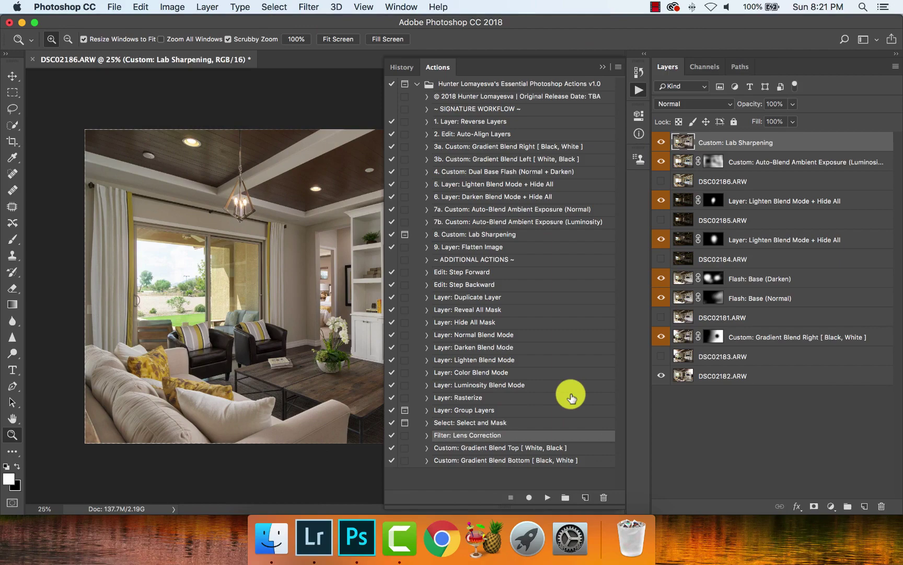
pyautogui.click(547, 497)
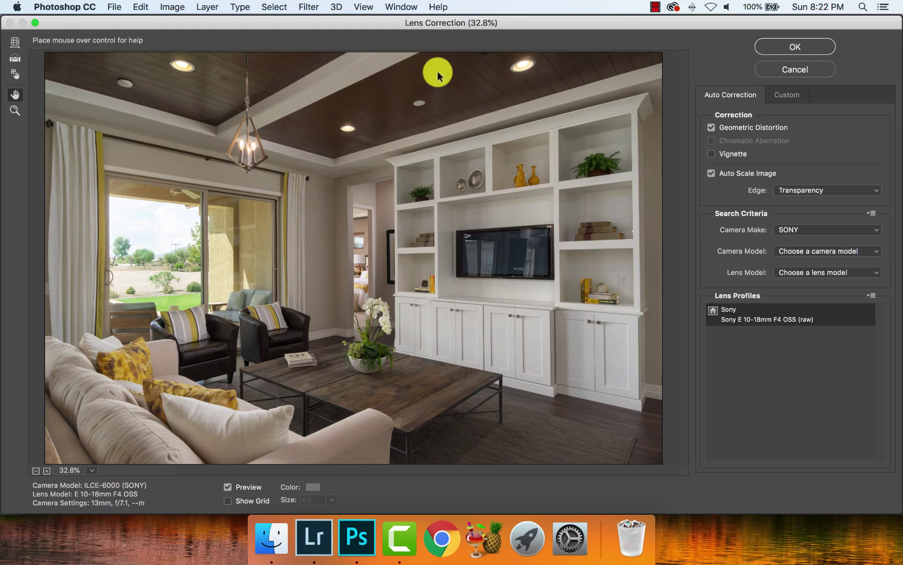
pyautogui.click(796, 70)
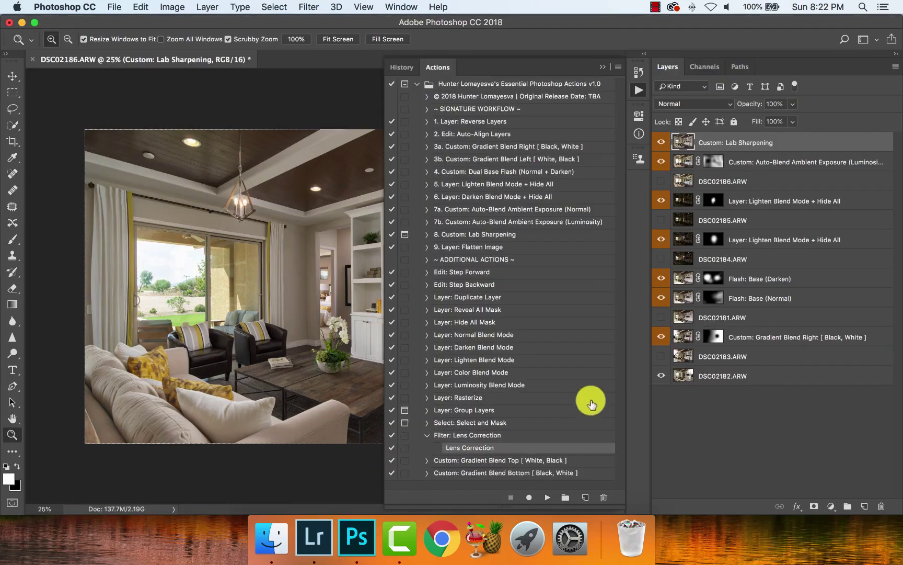
pyautogui.click(426, 435)
pyautogui.click(515, 448)
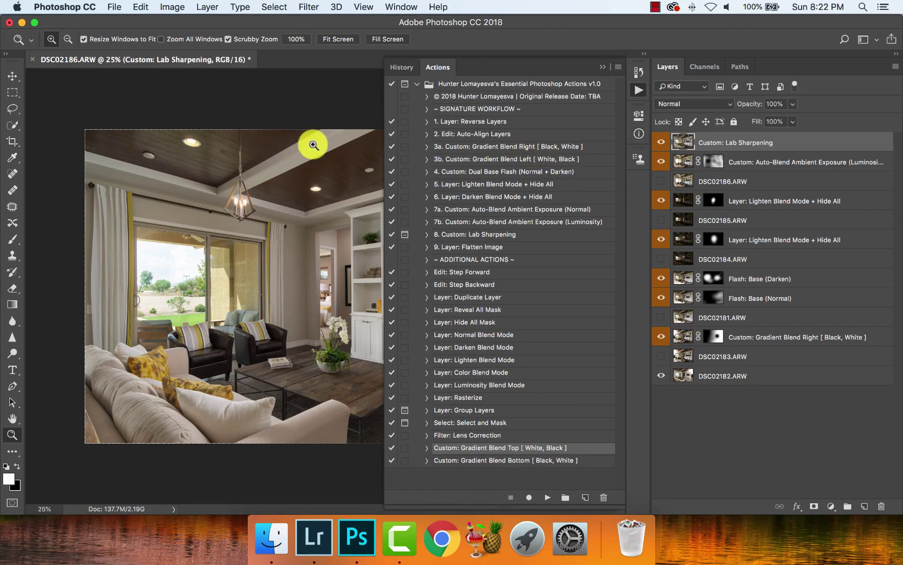
pyautogui.click(638, 95)
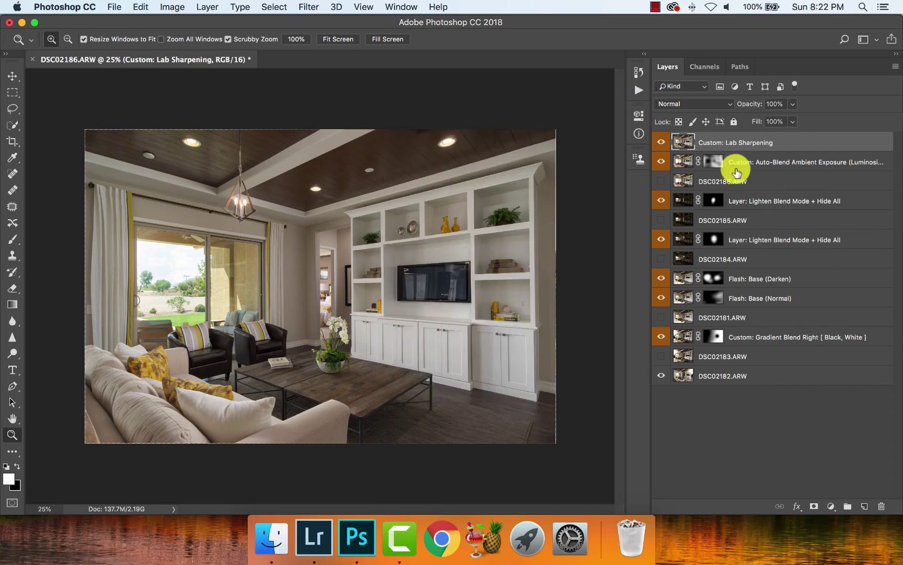
pyautogui.rightClick(397, 222)
pyautogui.click(424, 236)
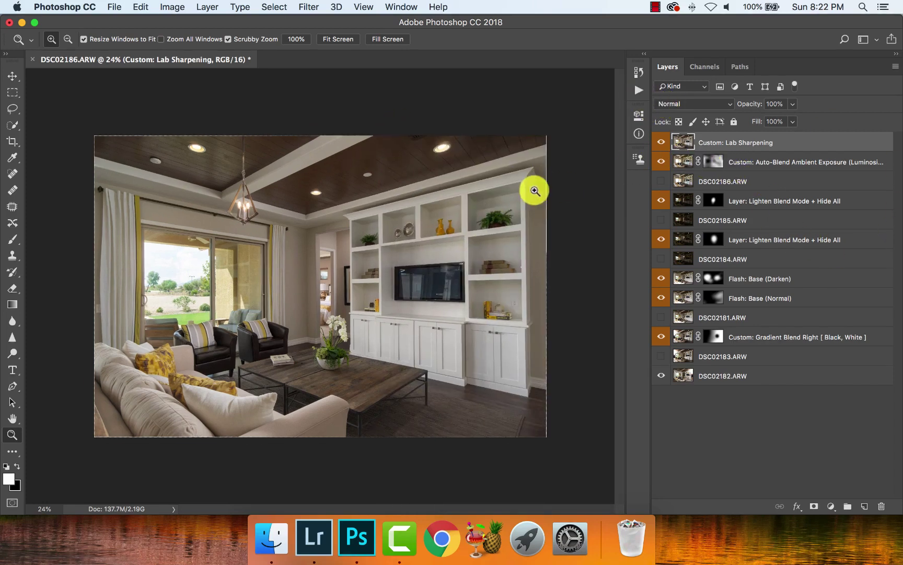
pyautogui.click(640, 92)
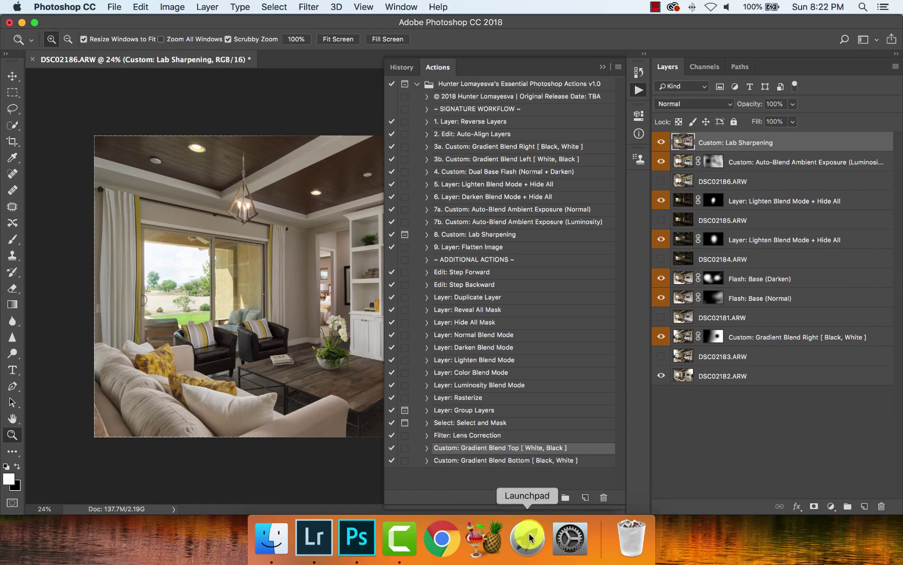
pyautogui.click(523, 460)
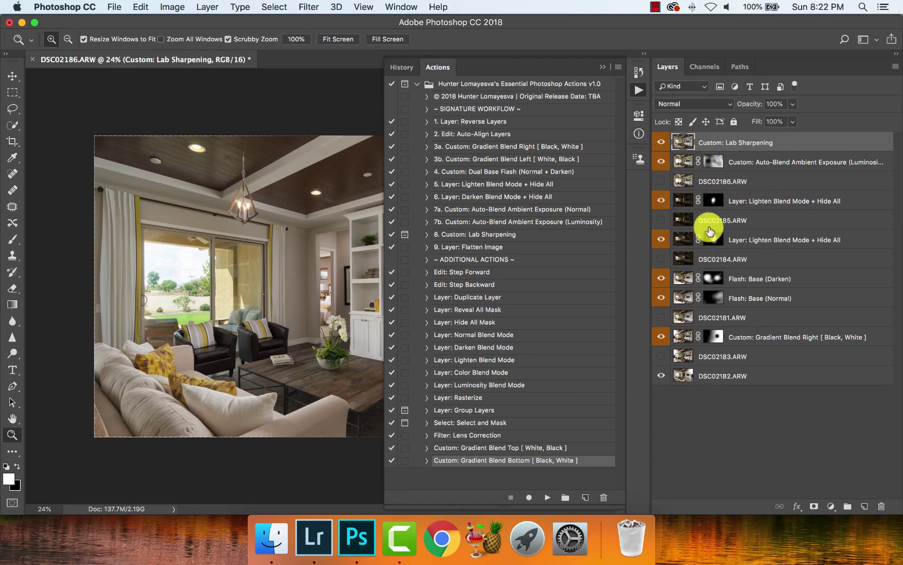
pyautogui.click(640, 92)
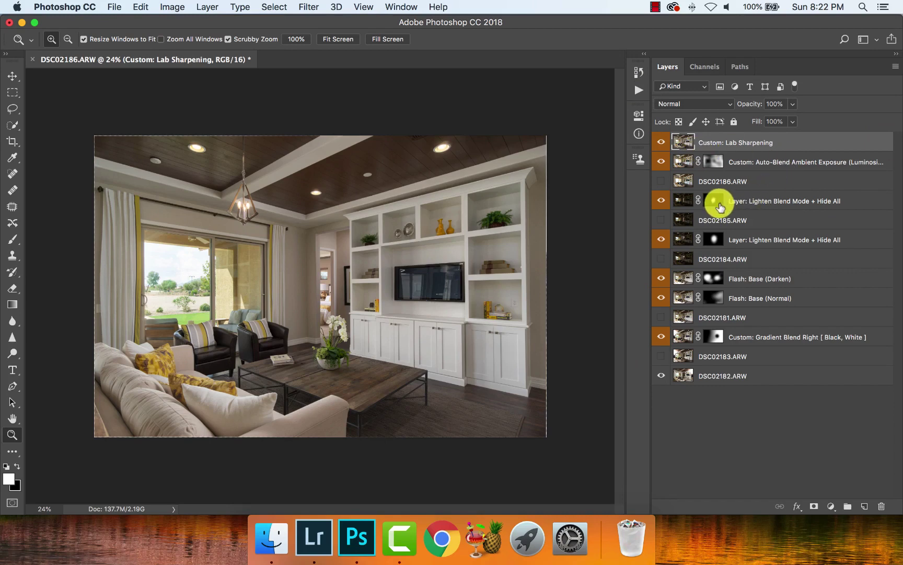
pyautogui.click(710, 179)
pyautogui.click(703, 224)
pyautogui.click(712, 260)
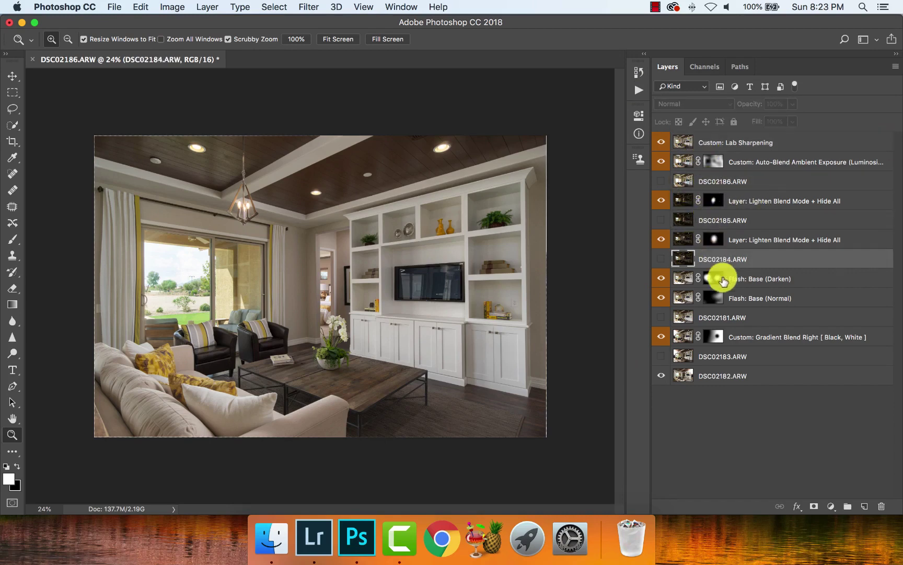
pyautogui.click(726, 316)
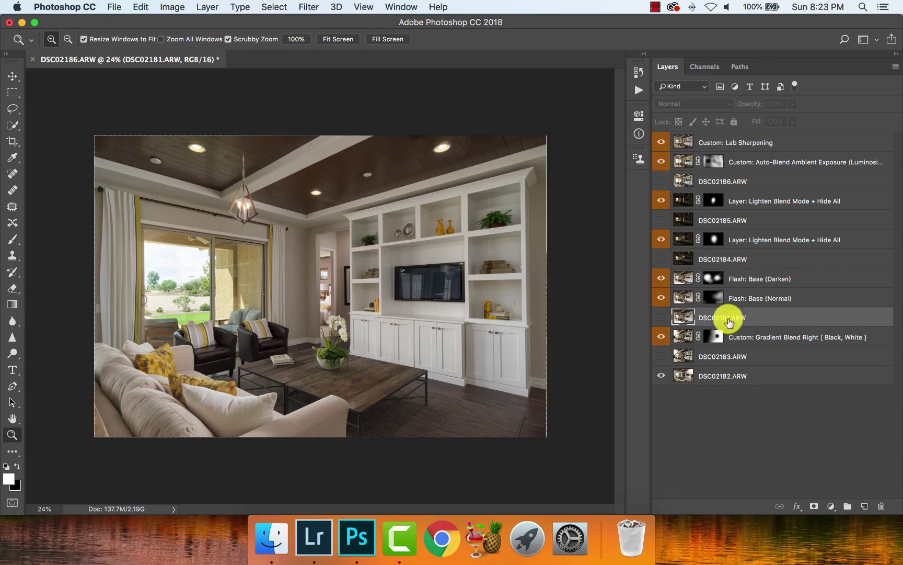
pyautogui.click(750, 208)
pyautogui.click(750, 240)
pyautogui.click(724, 165)
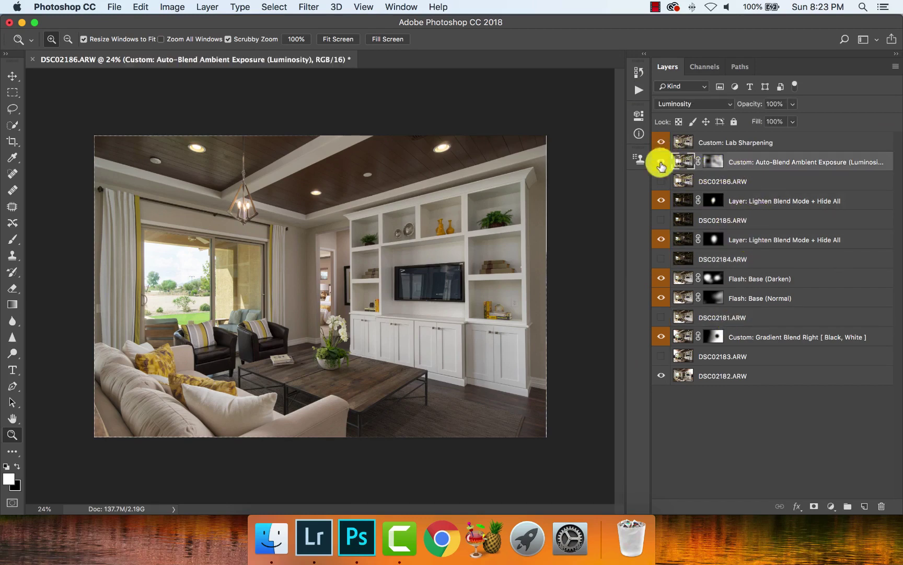
pyautogui.click(706, 139)
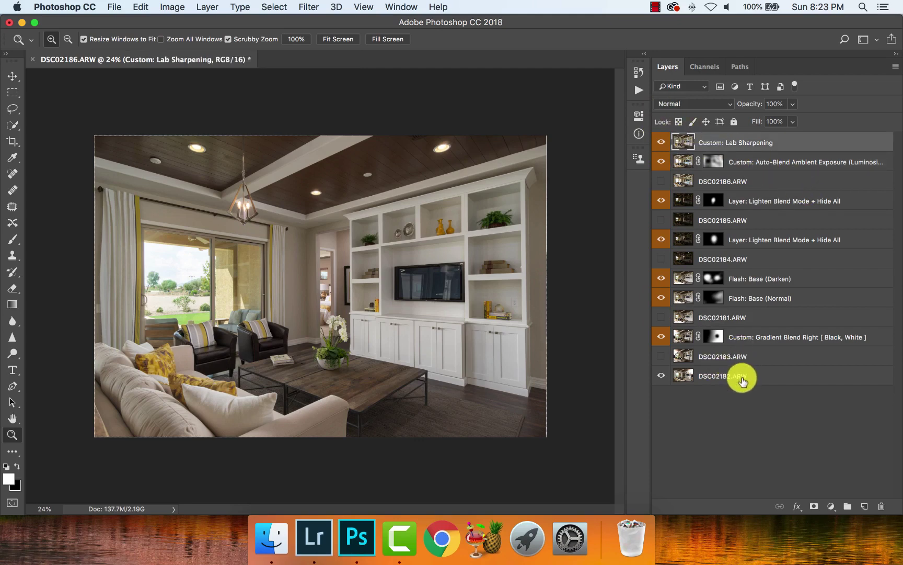
pyautogui.click(638, 92)
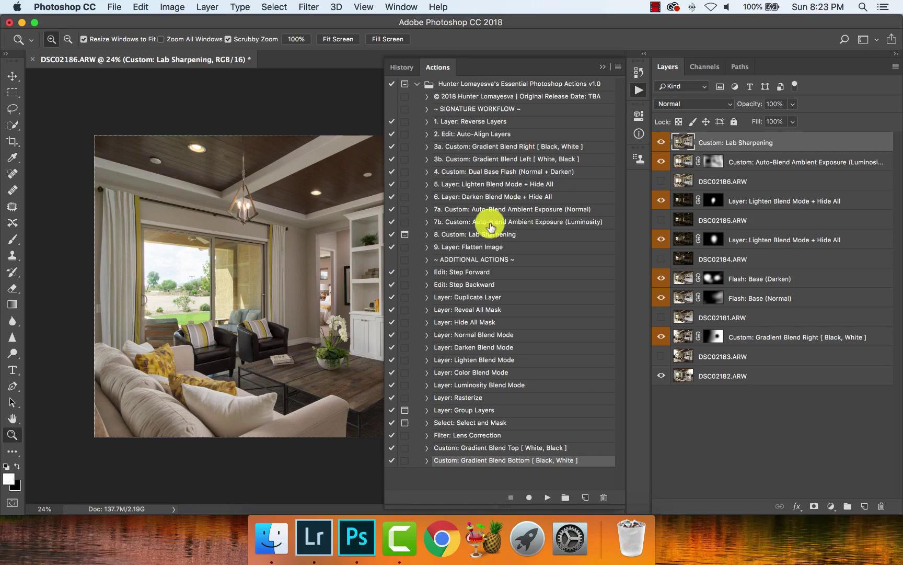
# Flatten all layers with '9. Layer: Flatten Image' and switch back to Lightroom.
pyautogui.click(483, 248)
pyautogui.click(547, 497)
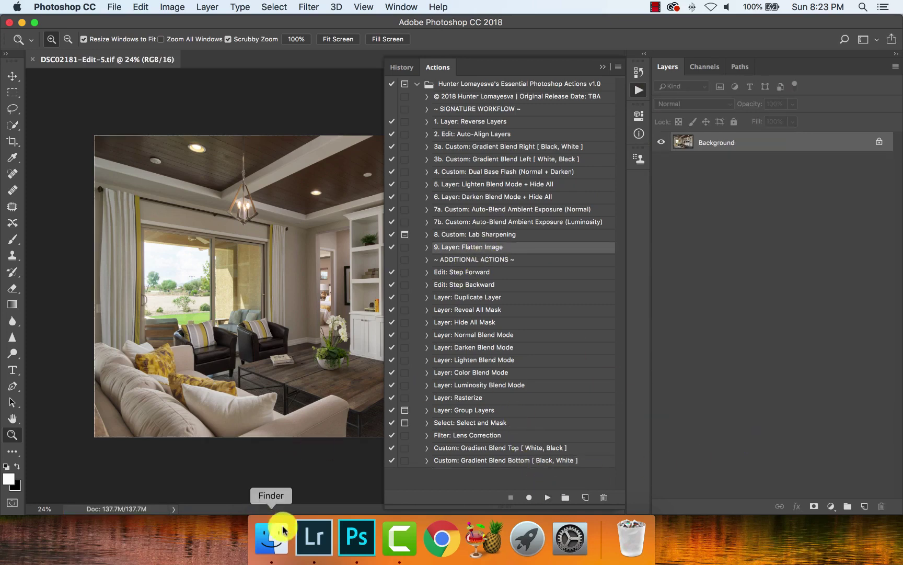
pyautogui.click(314, 537)
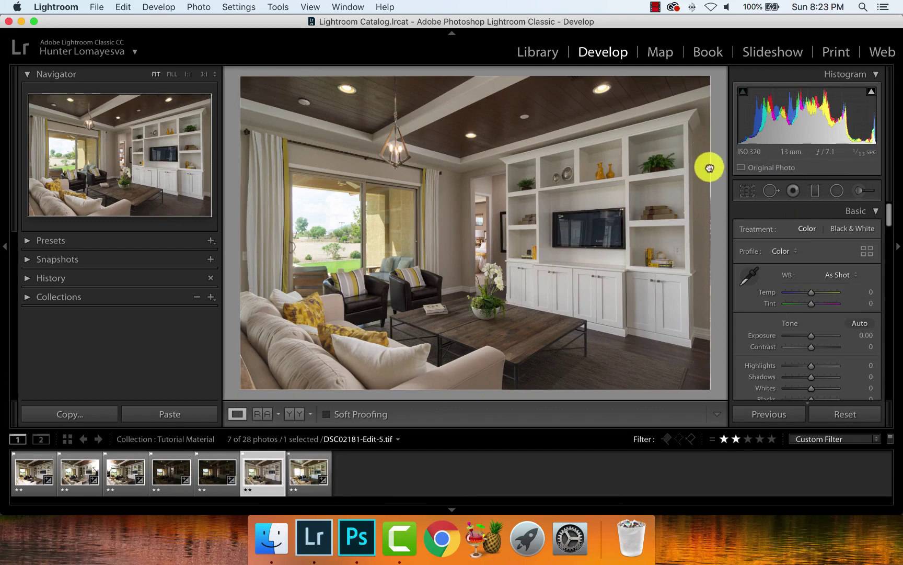
# Inspect the blended photo at 1:1 and briefly enter and exit crop mode.
pyautogui.click(710, 168)
pyautogui.moveTo(702, 169); pyautogui.dragTo(732, 219)
pyautogui.scroll(-5, 883, 357)
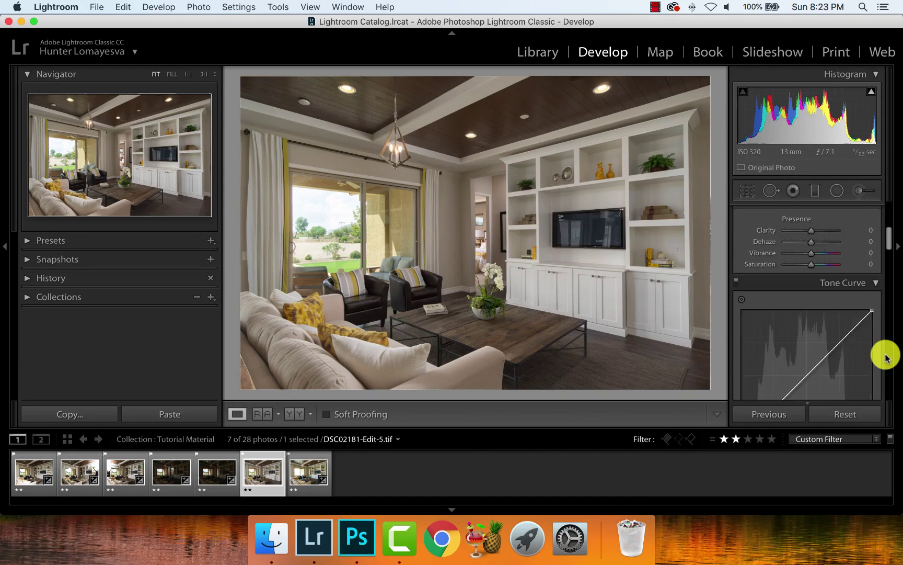
pyautogui.scroll(-2, 883, 357)
pyautogui.scroll(10, 884, 357)
pyautogui.click(748, 190)
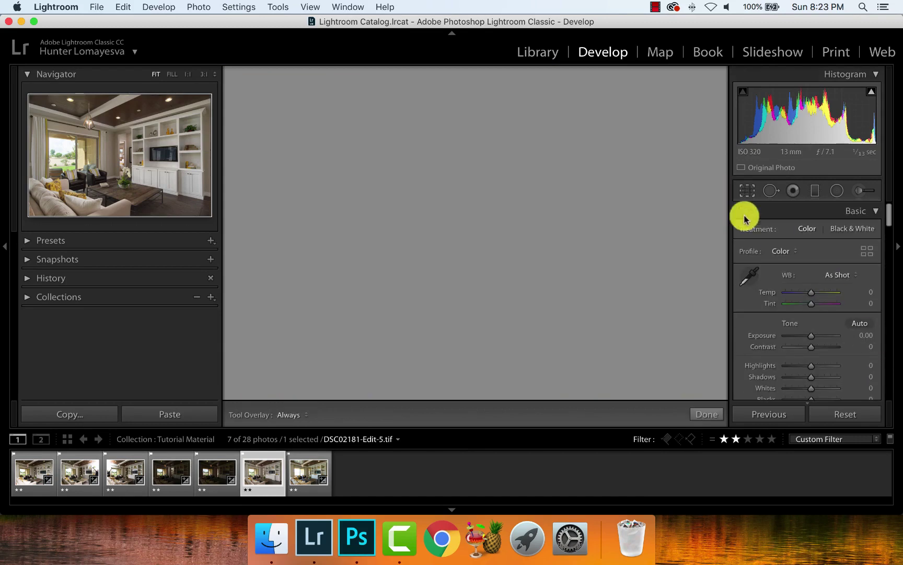
pyautogui.click(856, 303)
# Set the Transform Scale to 101 to hide the photo's edges.
pyautogui.scroll(-15, 882, 313)
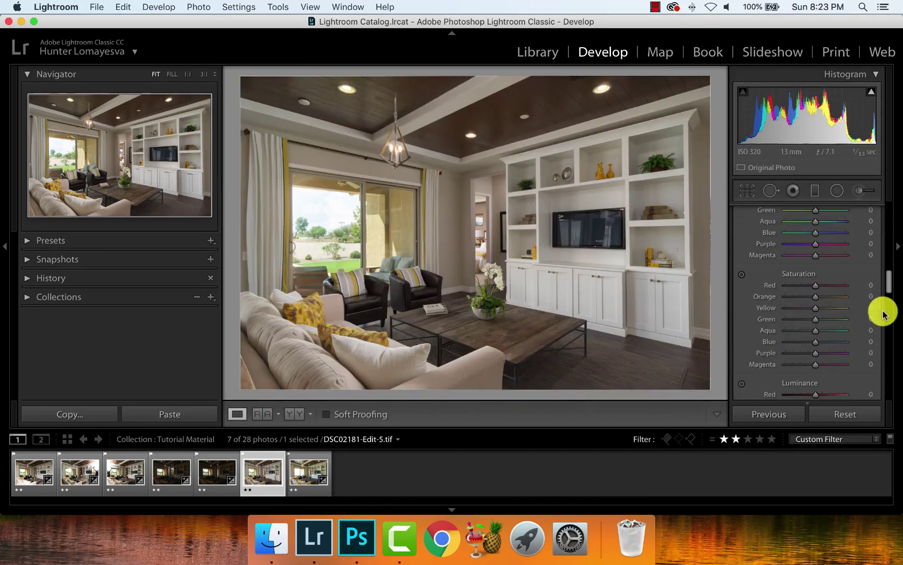
pyautogui.scroll(-15, 882, 313)
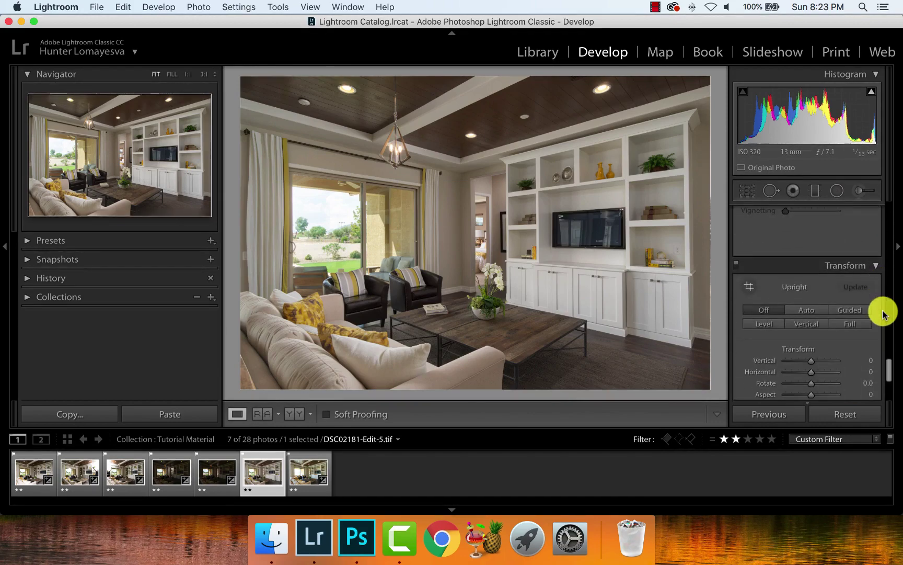
pyautogui.moveTo(863, 271); pyautogui.dragTo(864, 271)
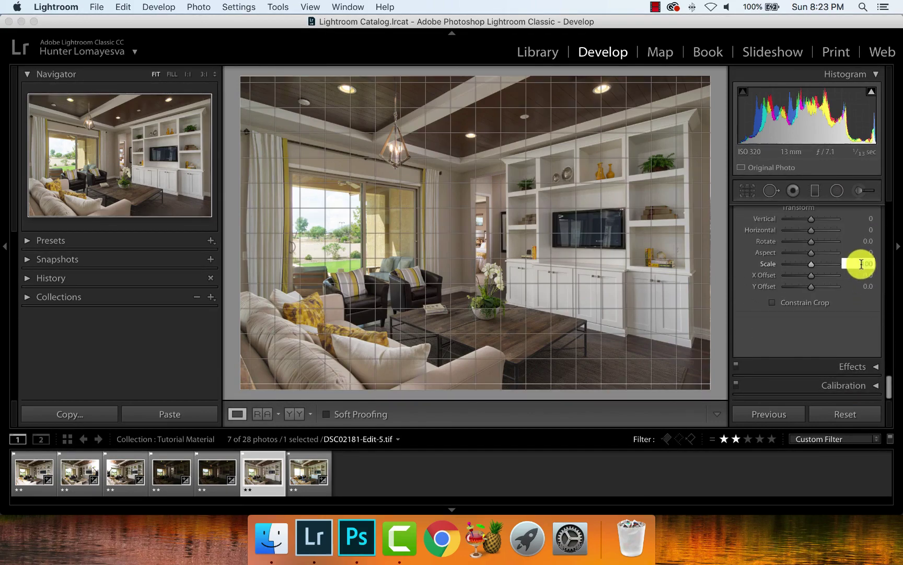
pyautogui.press('Up')
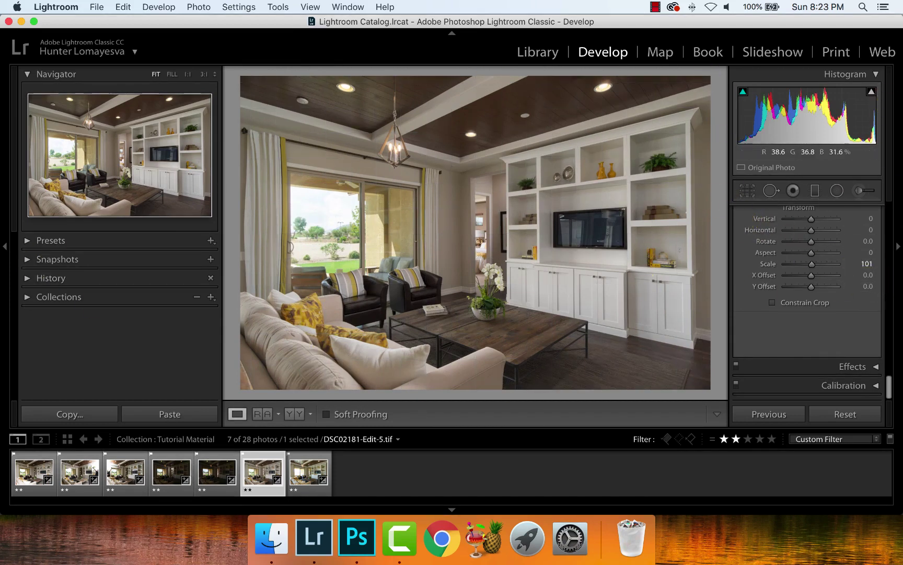
pyautogui.moveTo(730, 248); pyautogui.dragTo(879, 289)
# Start creating a new develop preset, then cancel it.
pyautogui.click(211, 241)
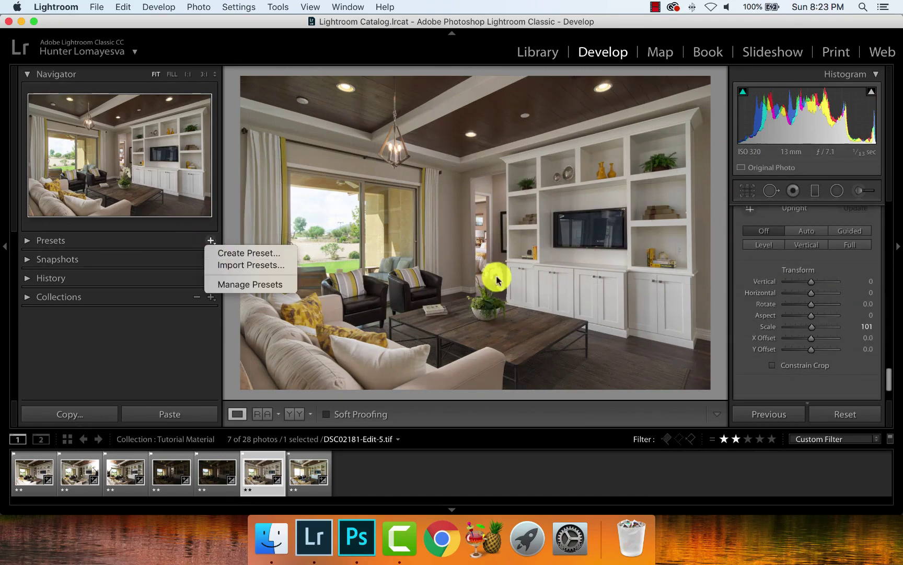
pyautogui.click(225, 253)
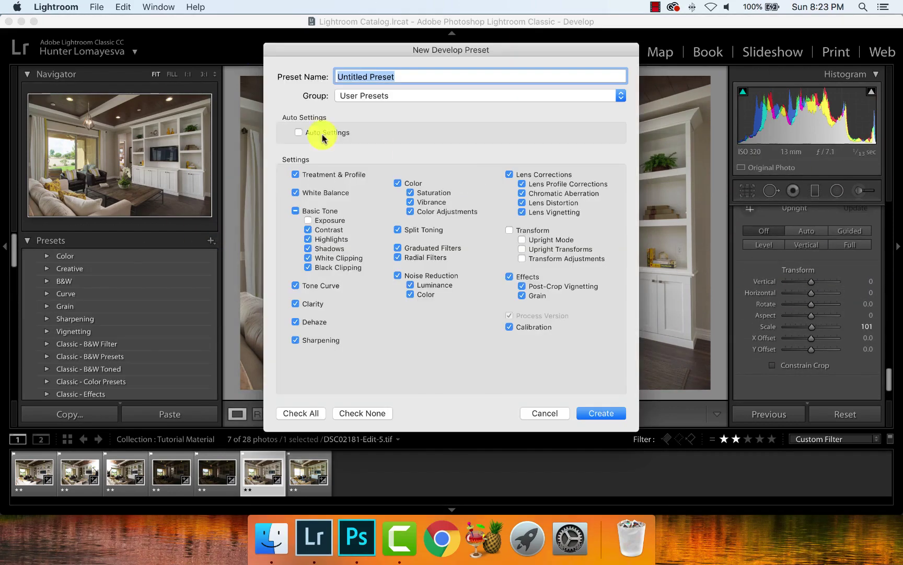
pyautogui.click(545, 409)
pyautogui.scroll(10, 871, 331)
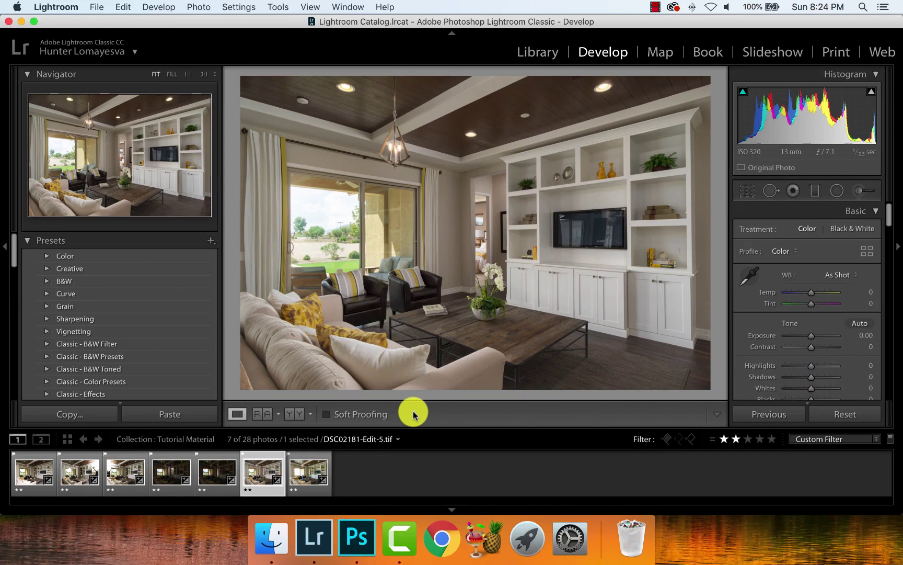
pyautogui.press('super+e')
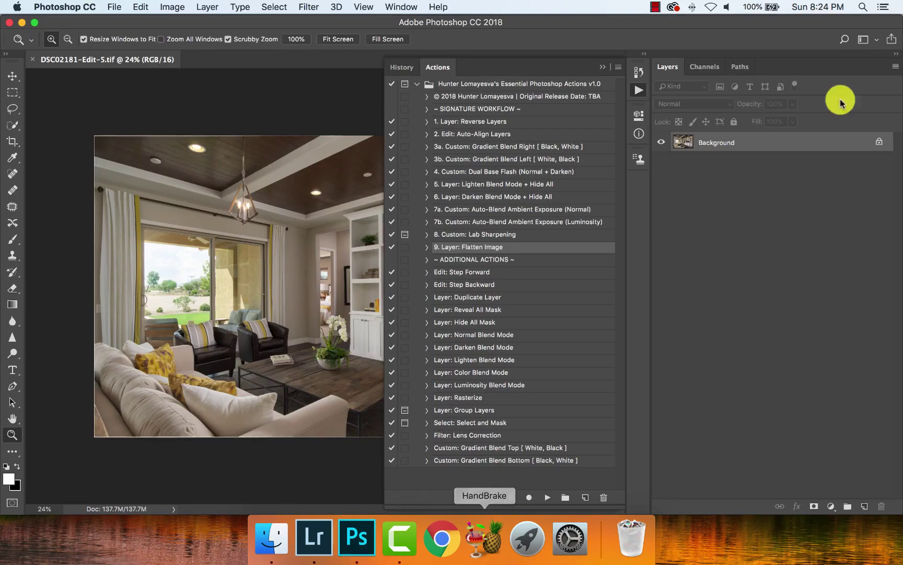